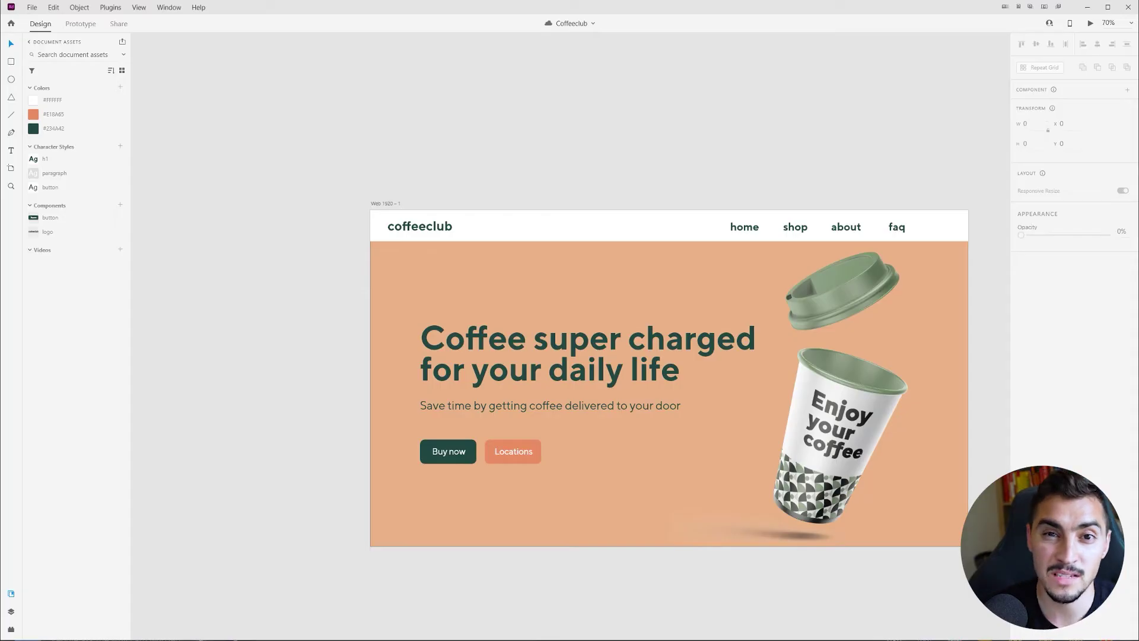
Step: Review the hero design reference and set the canvas width to 1920px
mouse_move(676, 181)
mouse_down()
mouse_move(529, 72)
mouse_move(595, 113)
mouse_up()
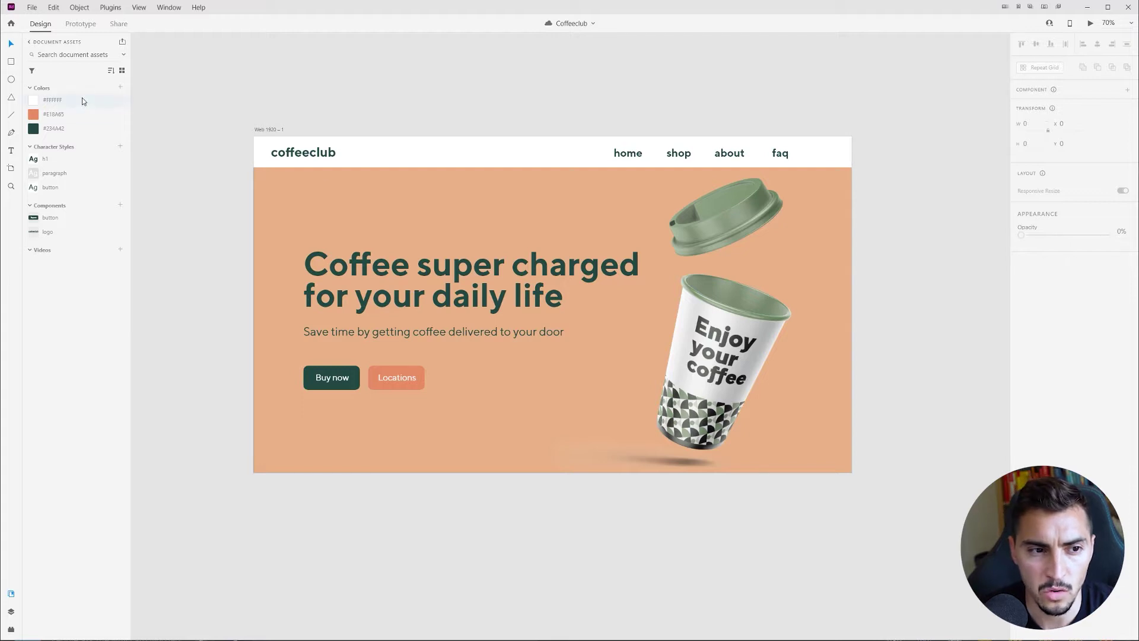
click(769, 248)
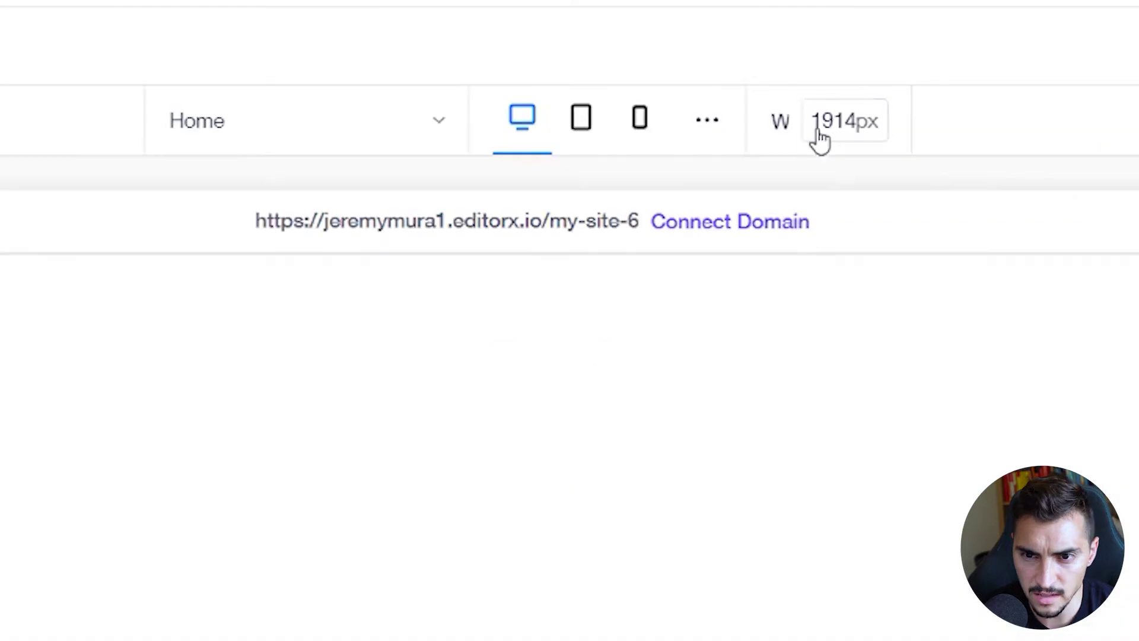
double_click(679, 106)
text(1920)
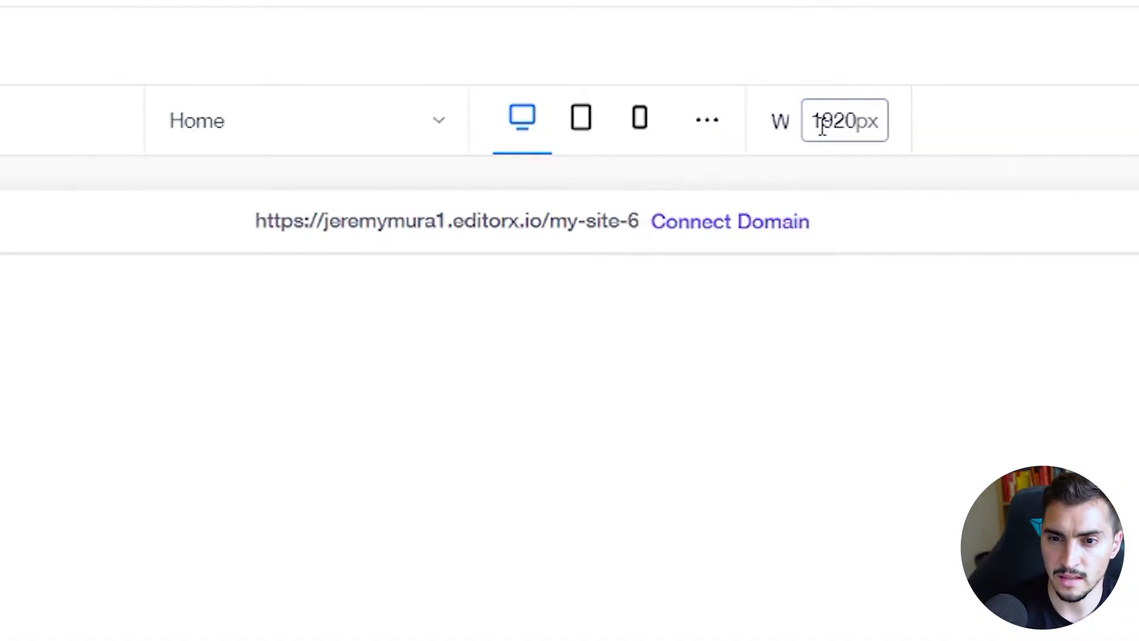
key(Return)
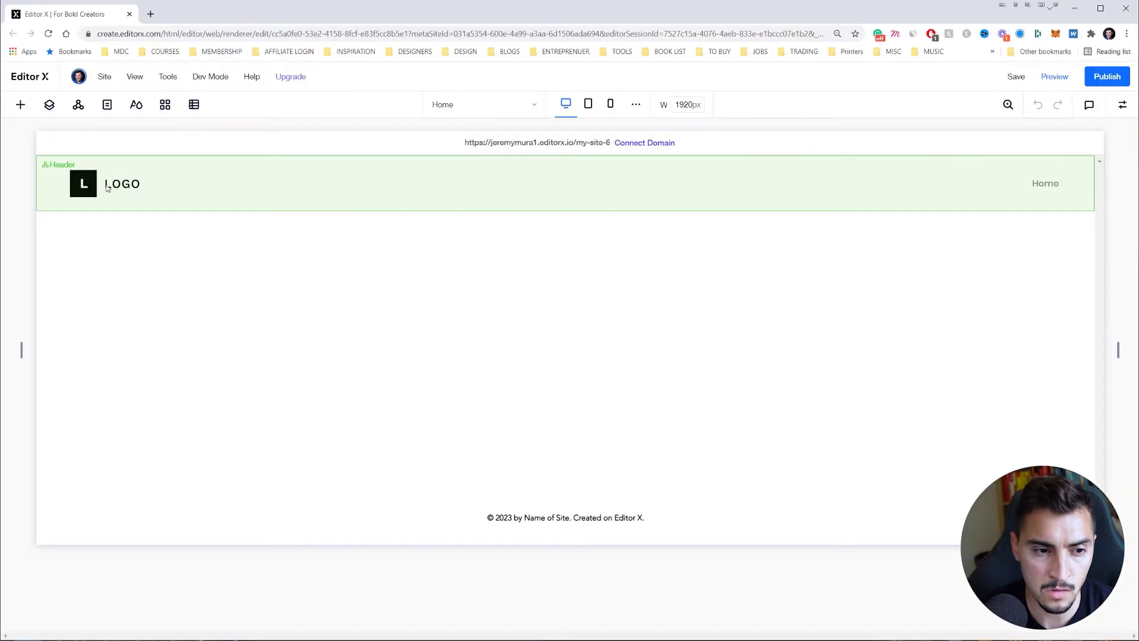
Step: Delete the placeholder logo and add a Title element, dragging it into the header
click(82, 184)
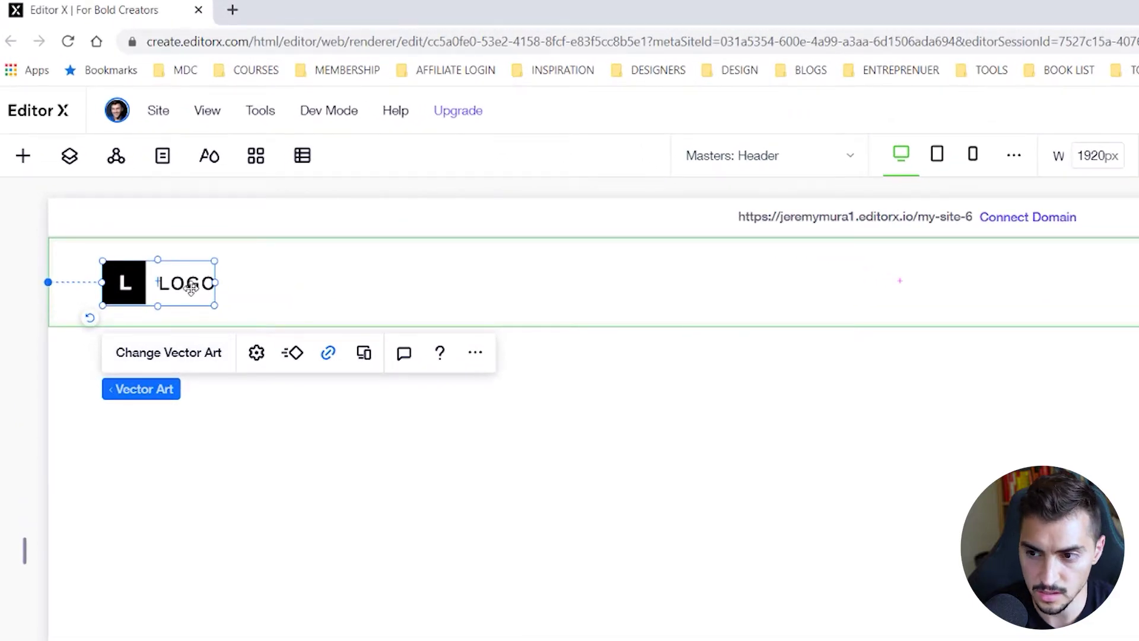
key(Delete)
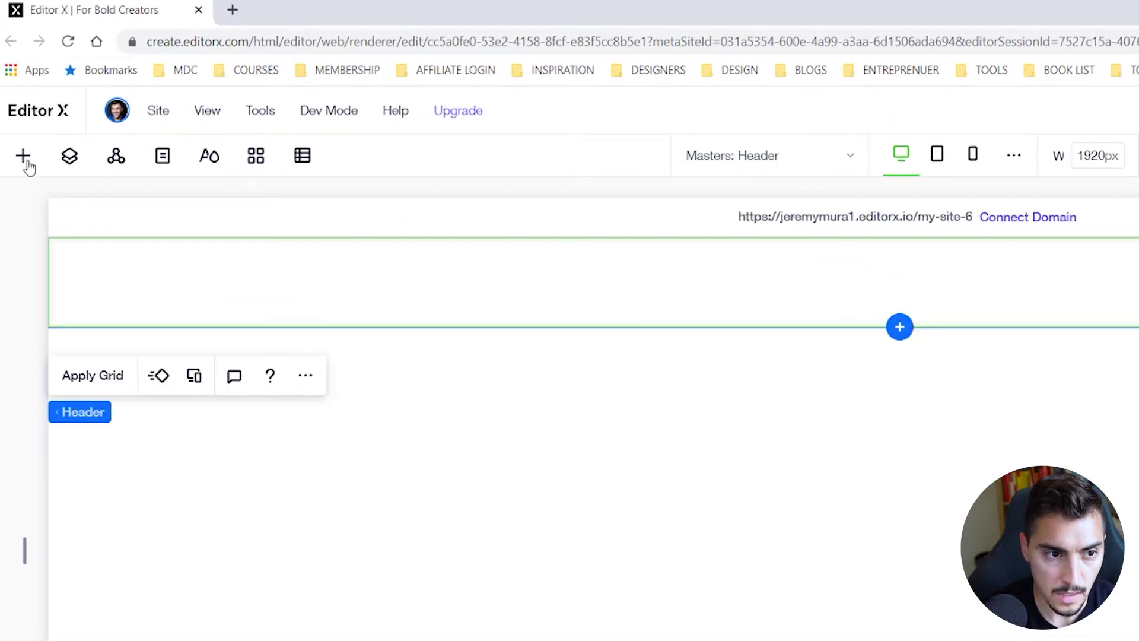
click(23, 159)
click(223, 295)
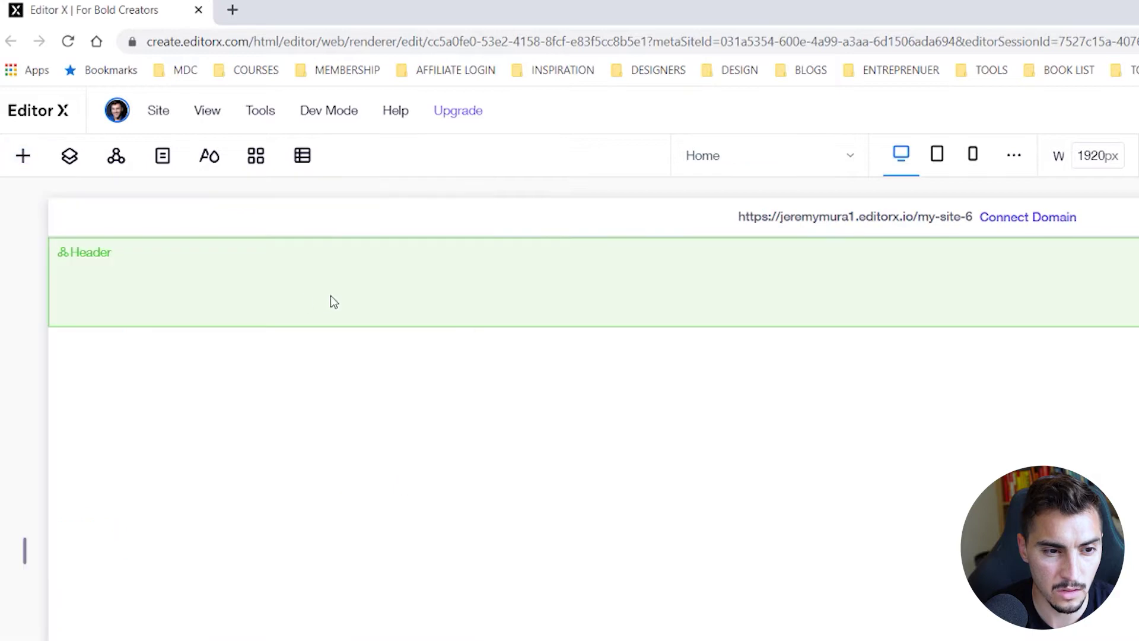
drag(659, 562, 216, 315)
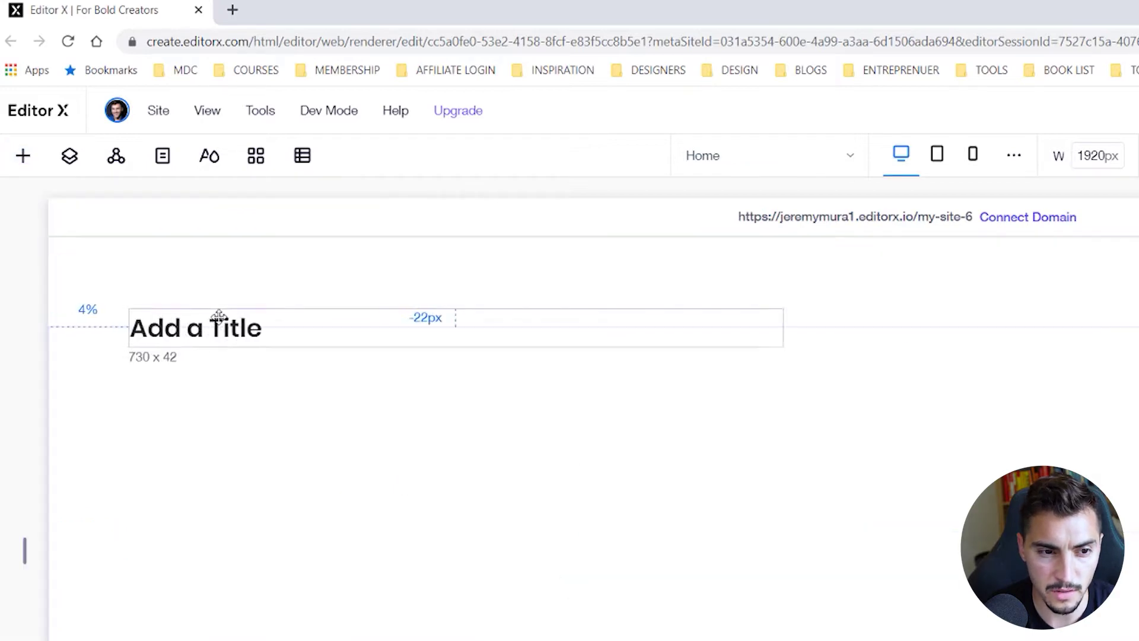
Step: Change the header title text to 'coffeeclub' and adjust its box width
double_click(298, 182)
text(C)
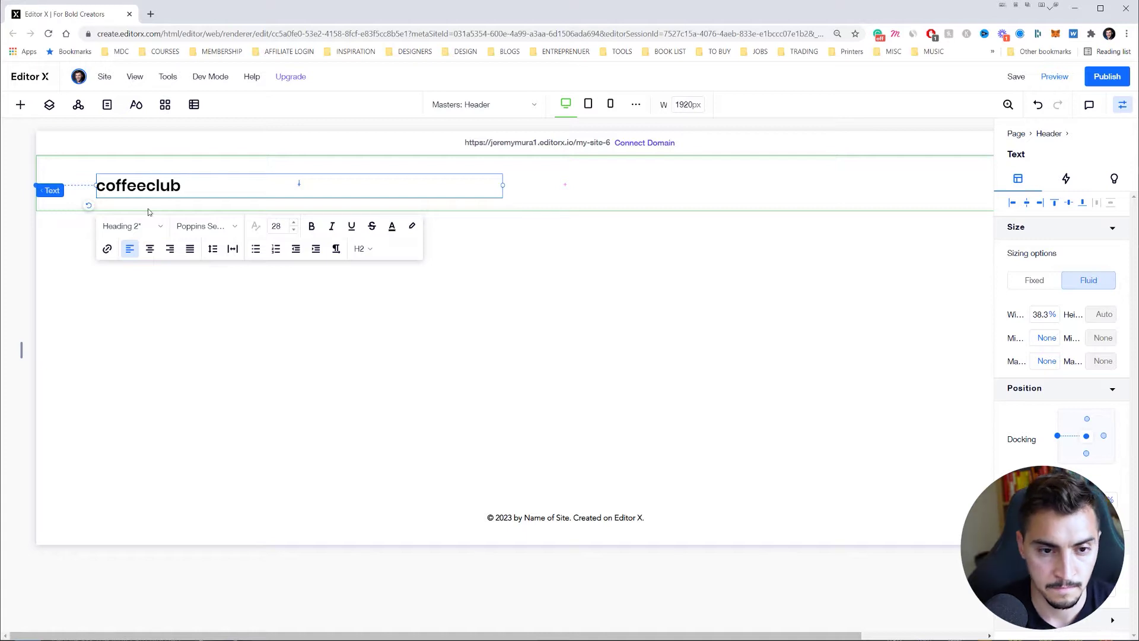
drag(502, 185, 501, 185)
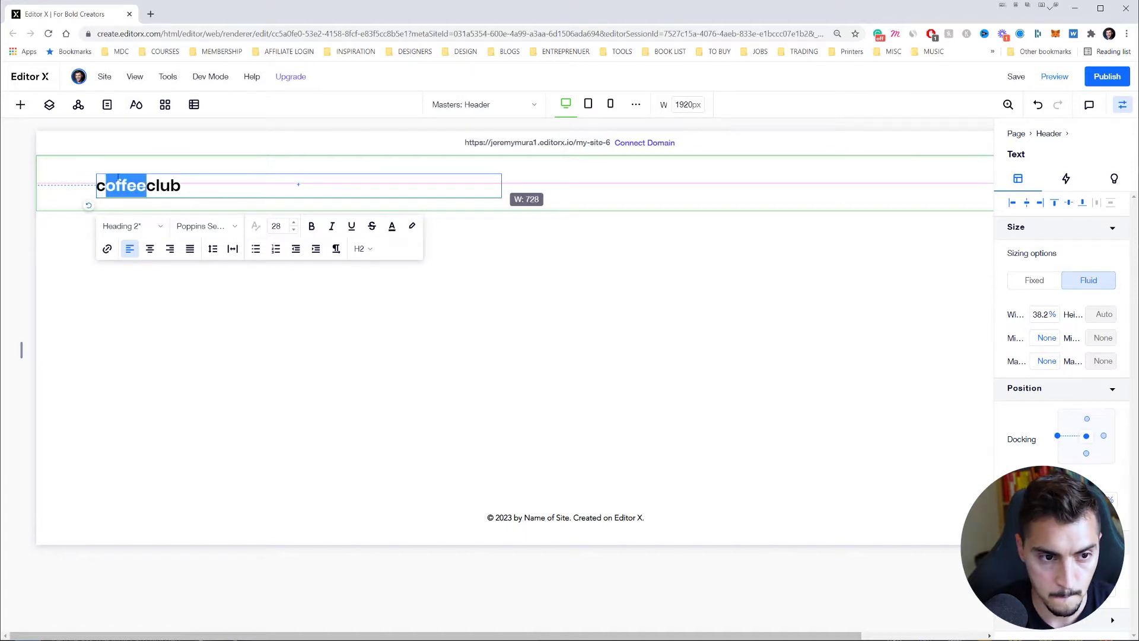
click(241, 231)
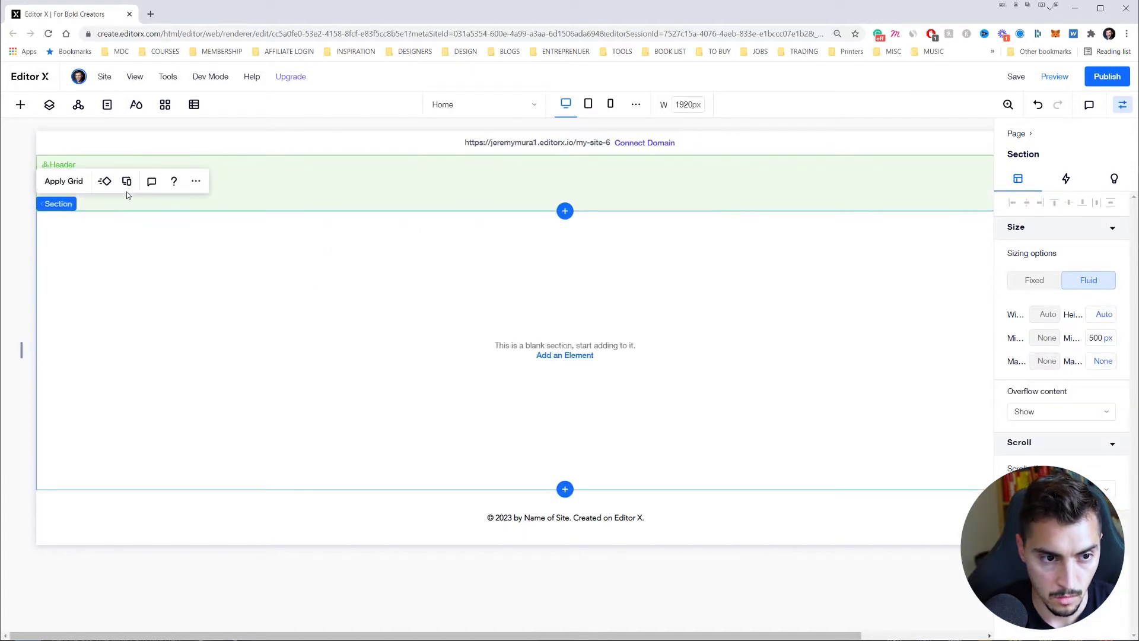
click(268, 162)
Step: Inspect the header's layers: coffeeclub text, Hamburger Menu and the blank section
click(49, 104)
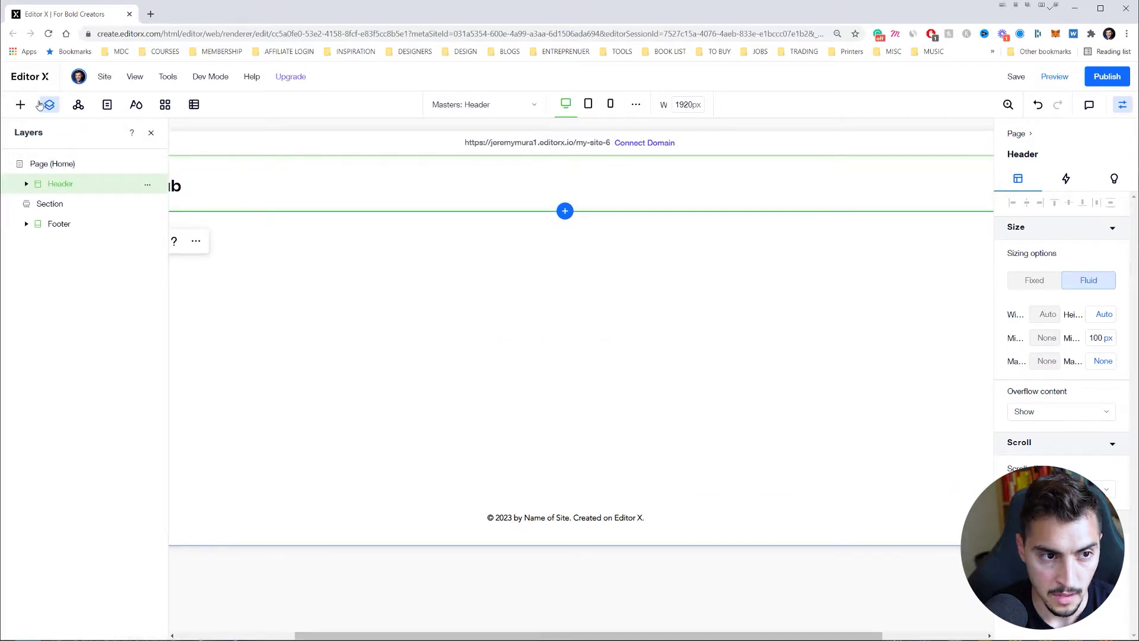
click(26, 184)
click(65, 204)
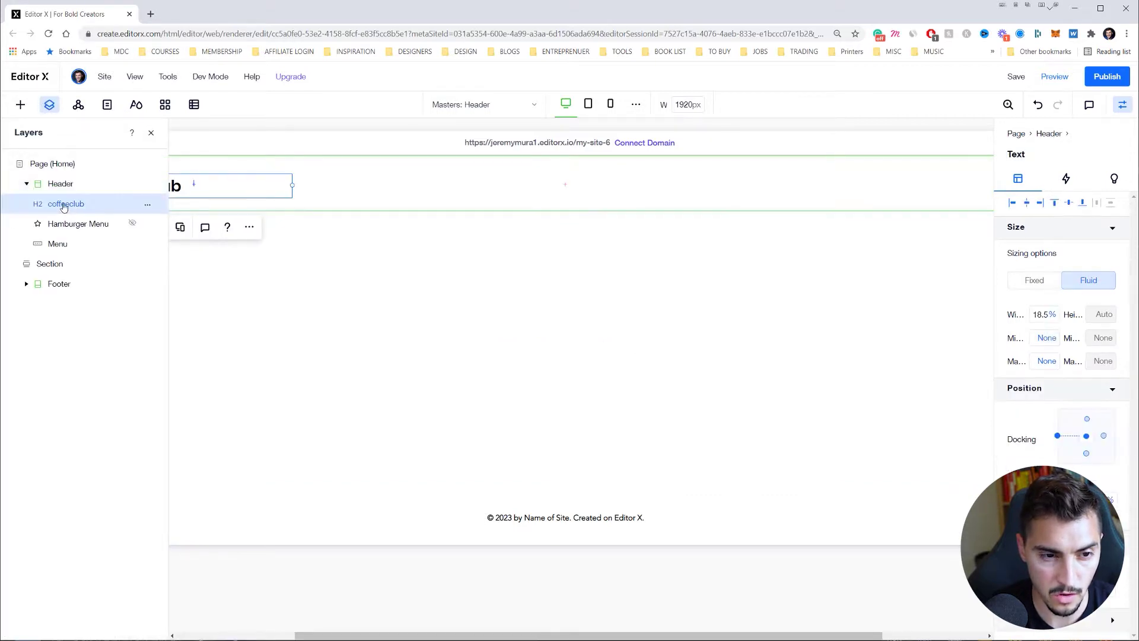
click(96, 223)
click(181, 187)
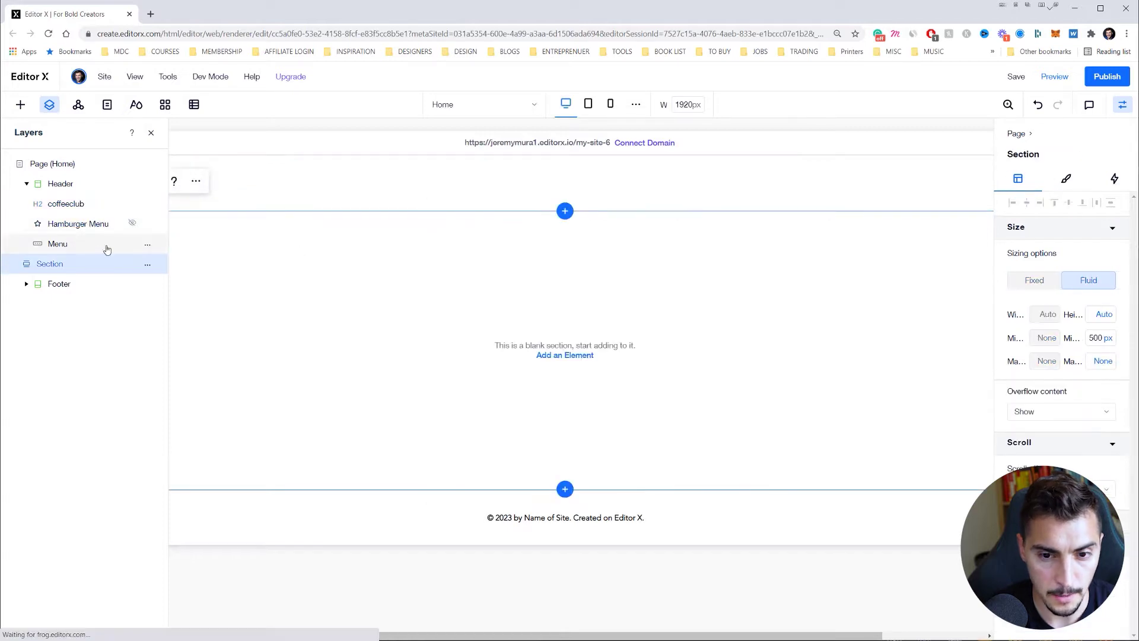
Step: Add three new pages to the site in Site Pages
click(107, 105)
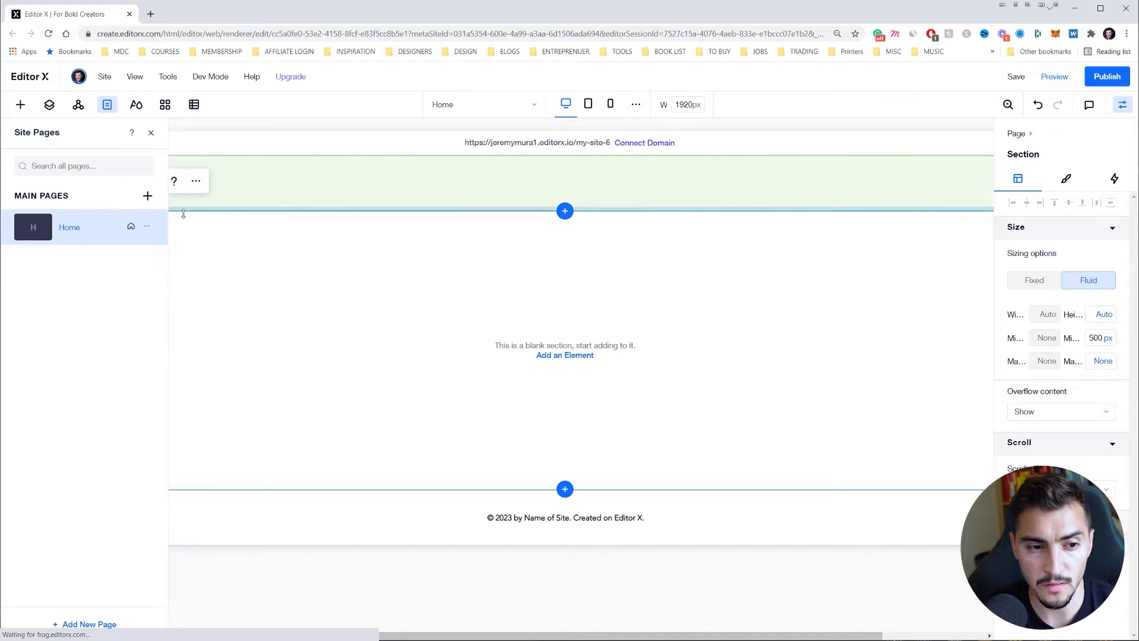
click(148, 195)
click(147, 197)
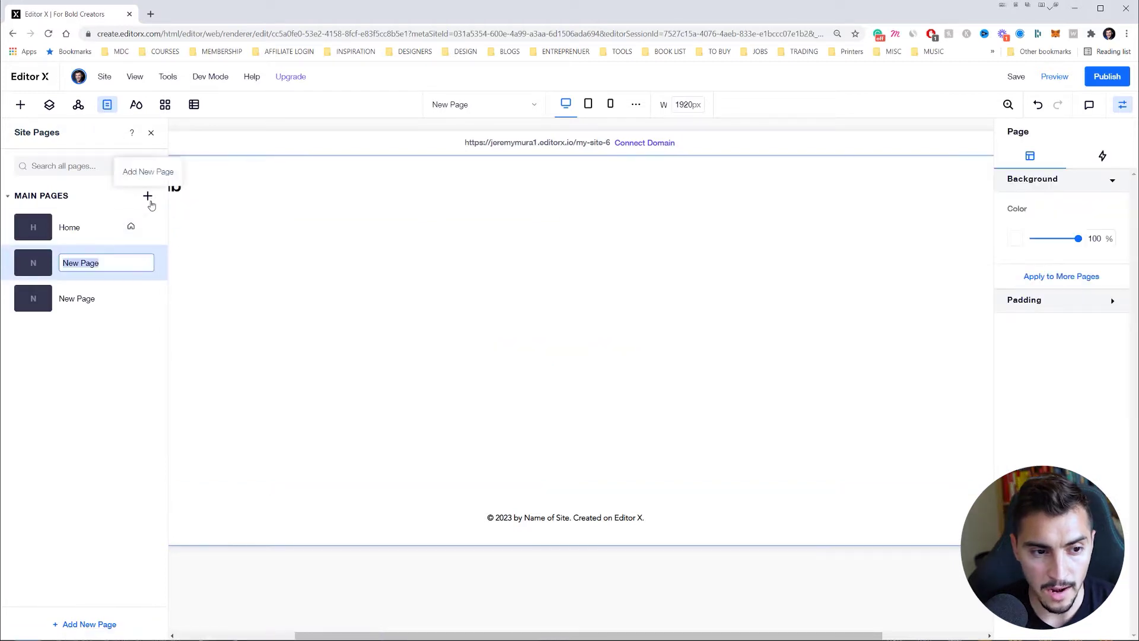
click(88, 264)
key(alt+Tab)
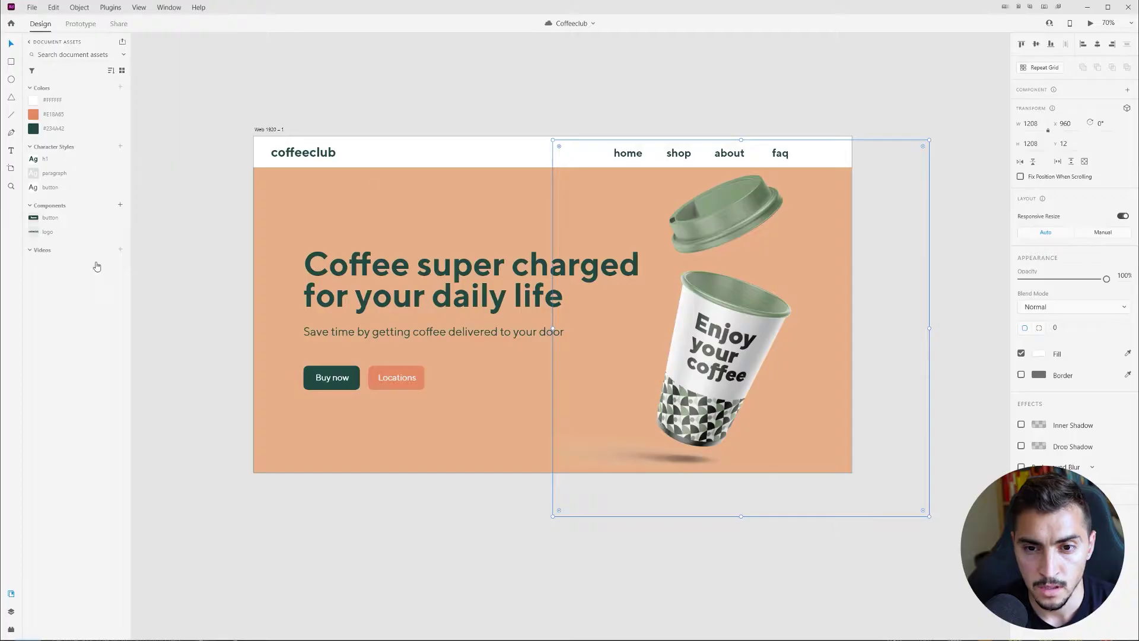
key(alt+Tab)
Step: Rename the new pages Shop, About and FAQ
click(79, 264)
double_click(78, 264)
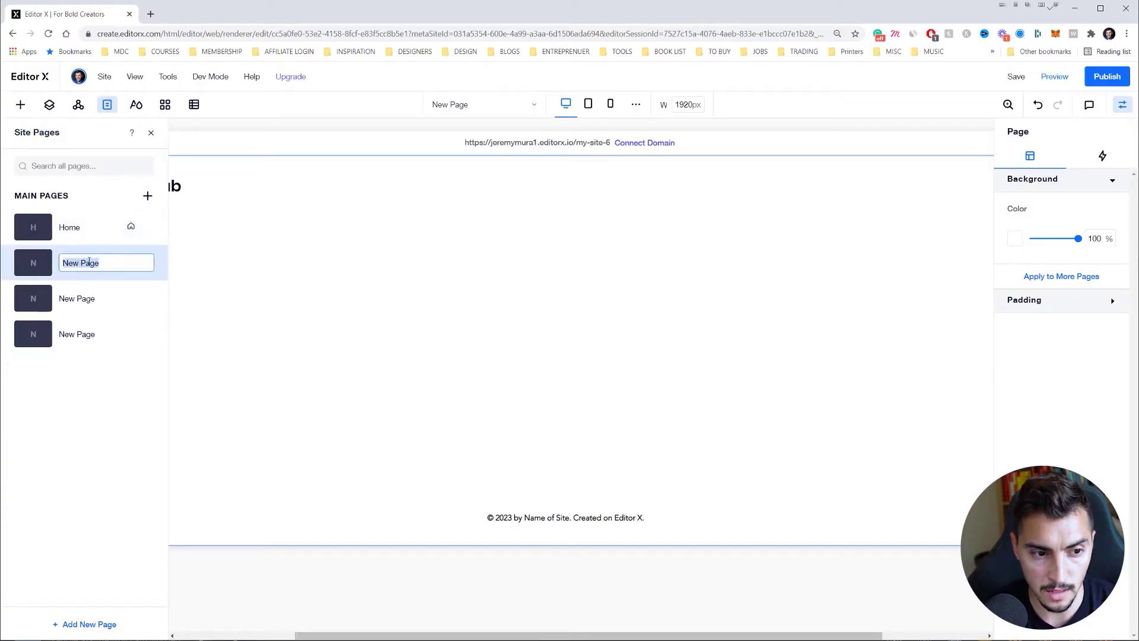
text(Shop)
key(Return)
click(89, 301)
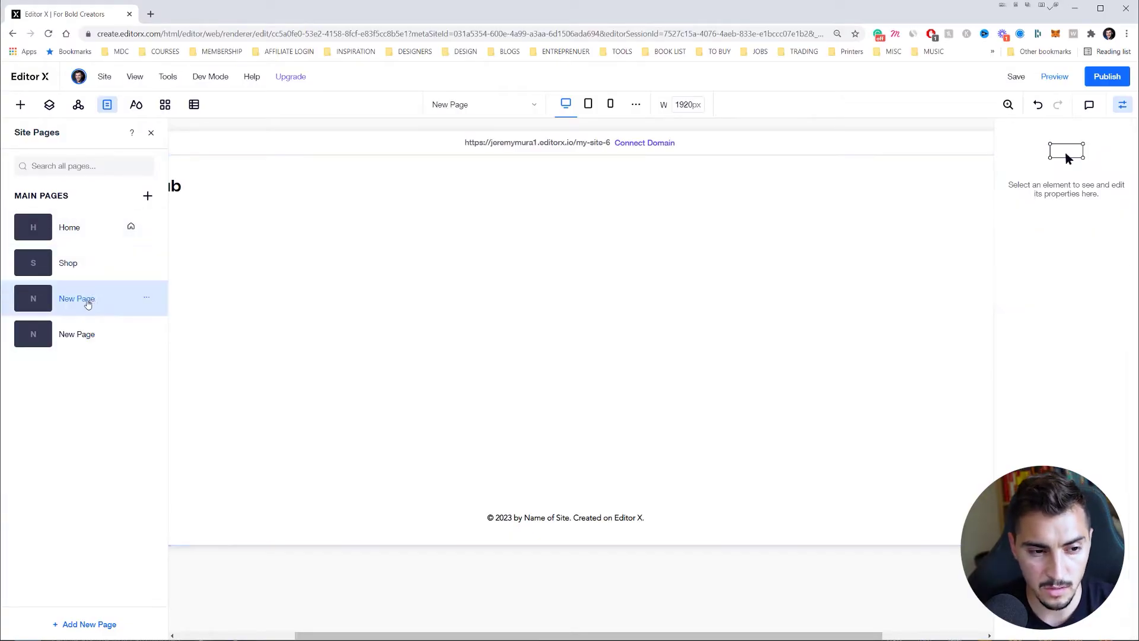
double_click(91, 299)
text(Abou)
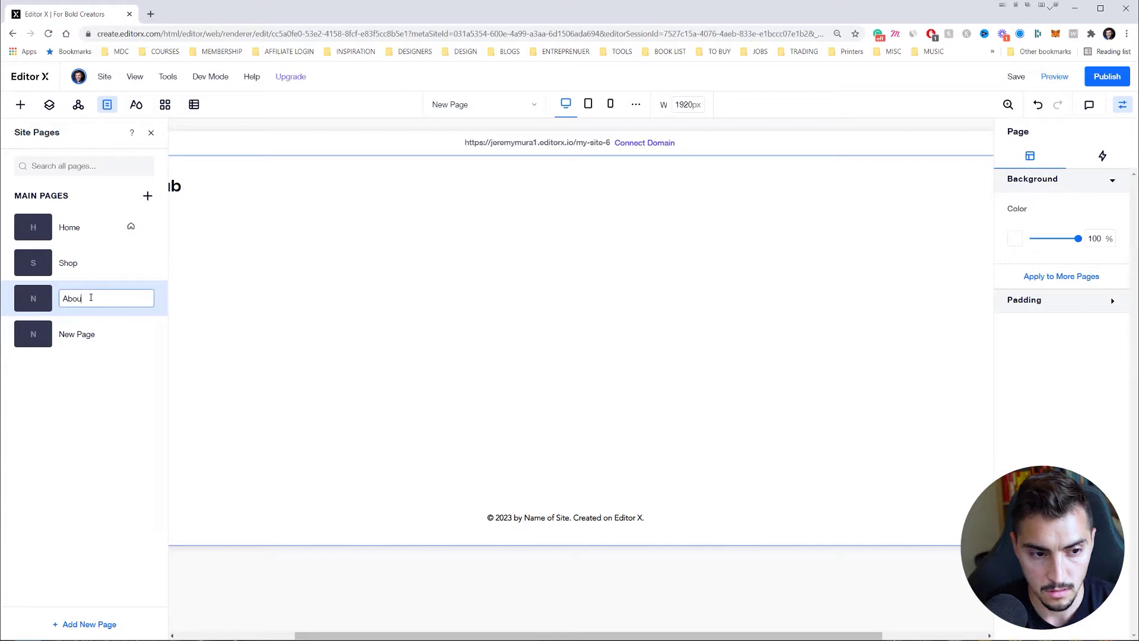
text(t)
key(Return)
click(95, 336)
double_click(95, 335)
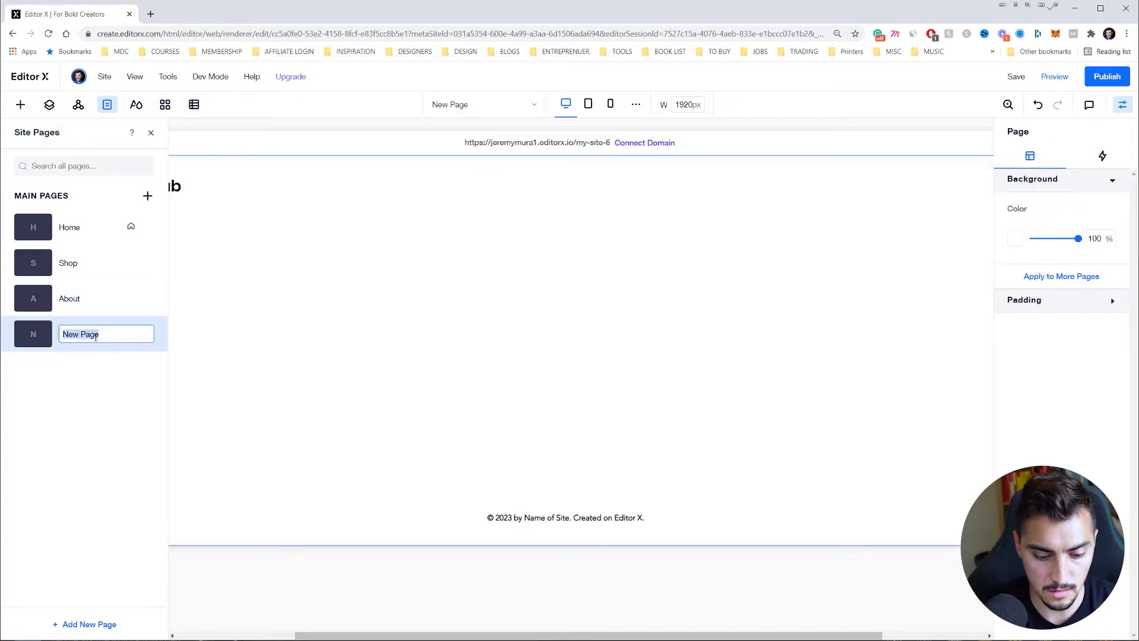
text(FAW)
key(BackSpace)
text(Q)
key(Return)
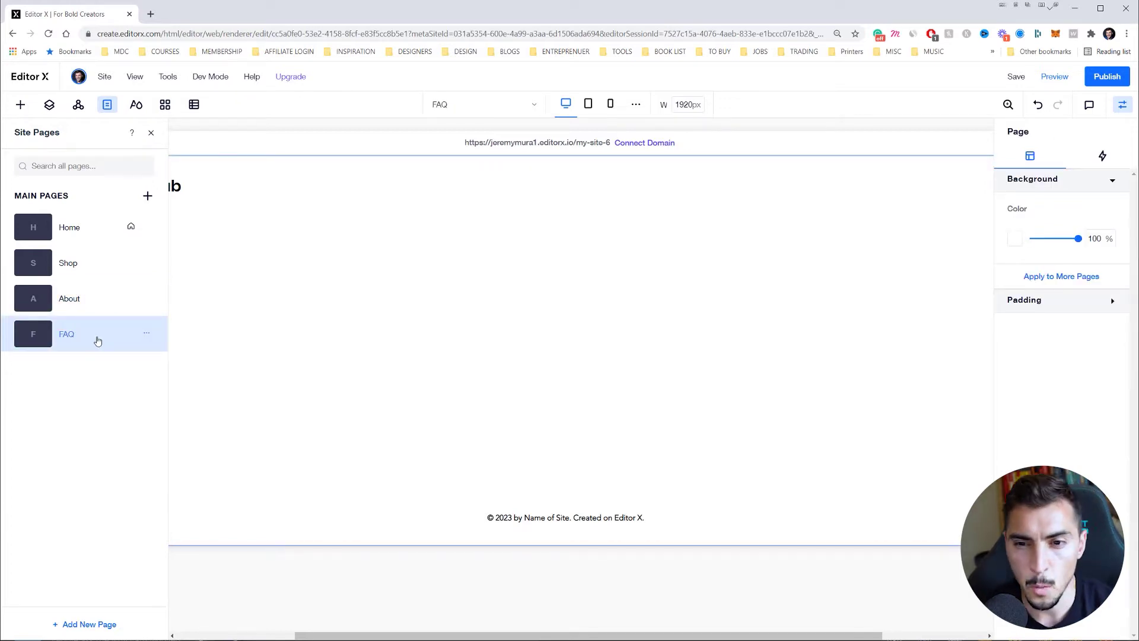
key(alt+Tab)
key(alt+Tab)
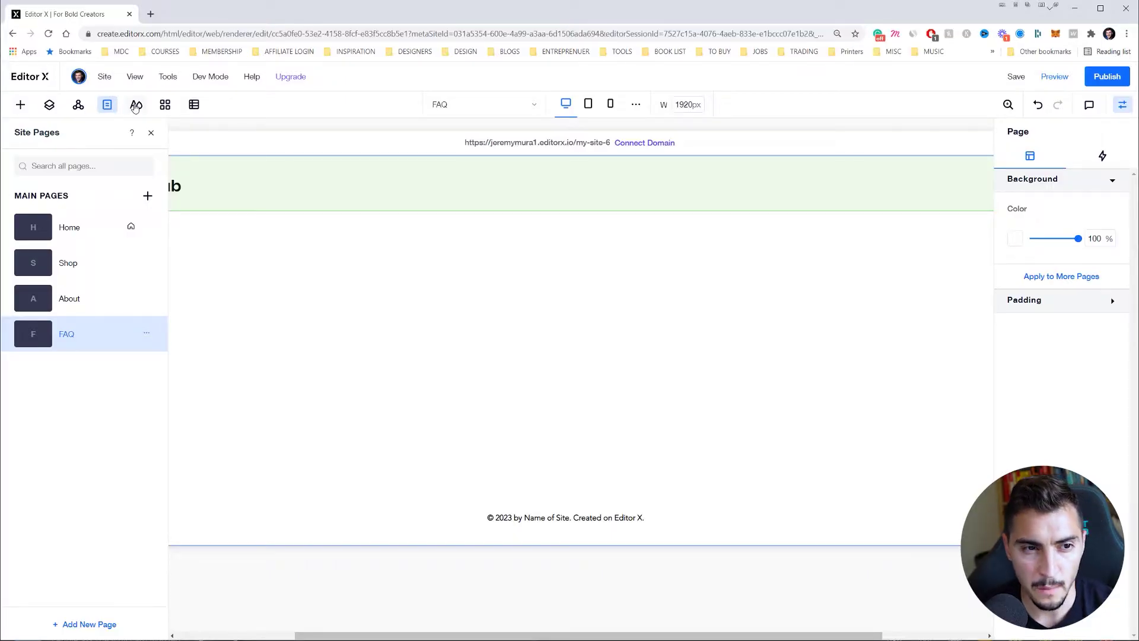
Step: In Color Styles, start editing the third action colour and copy the dark green hex from XD
click(136, 106)
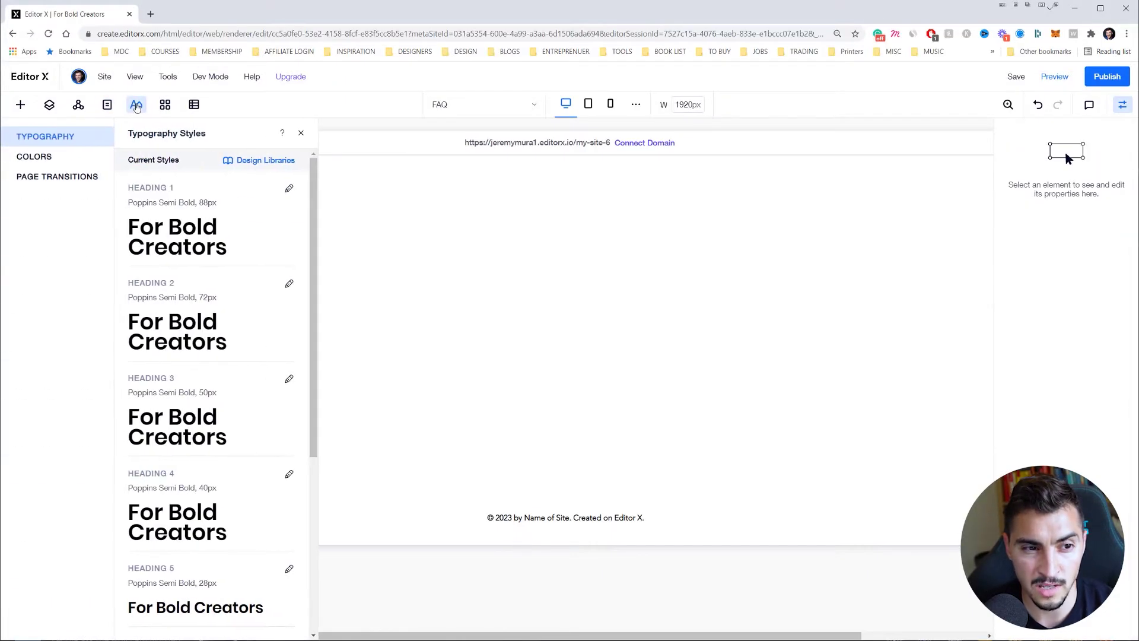
click(34, 156)
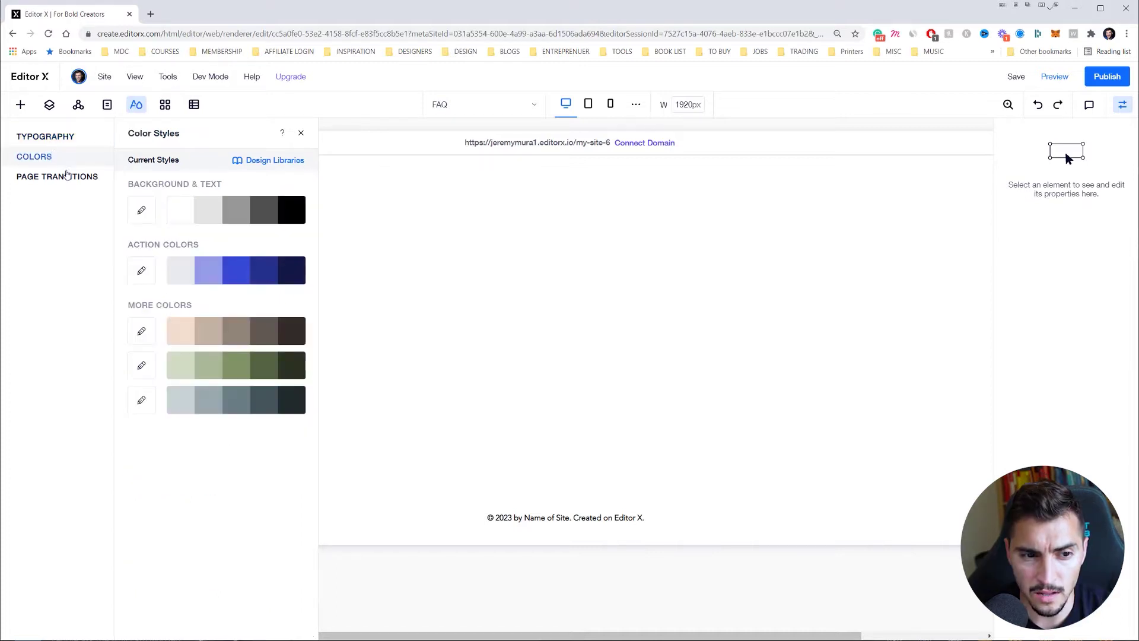
click(236, 271)
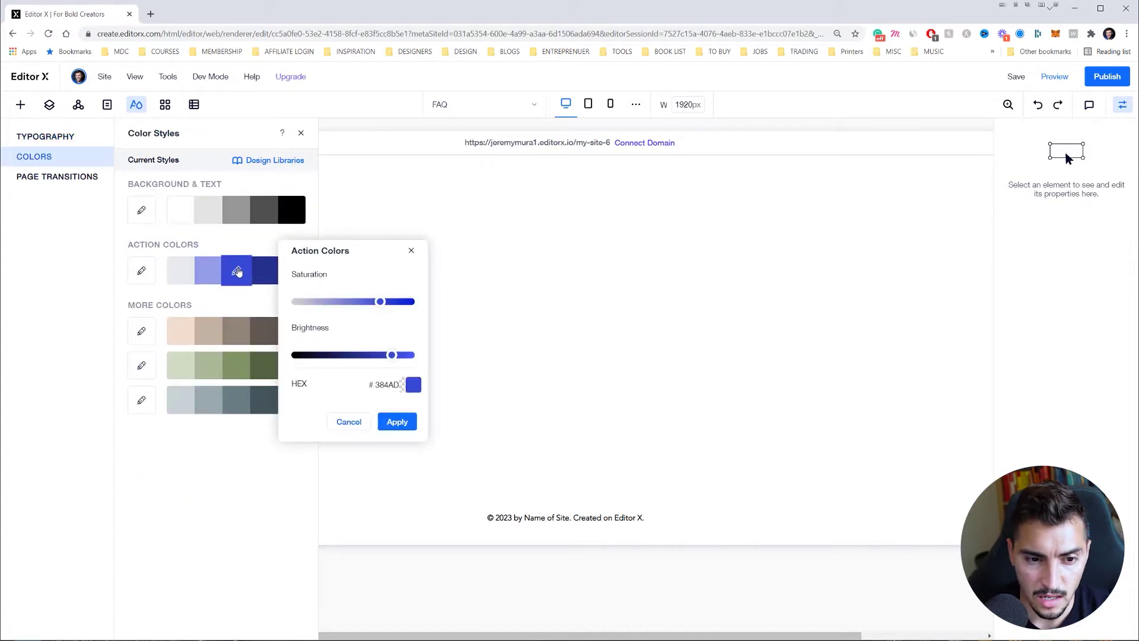
click(411, 384)
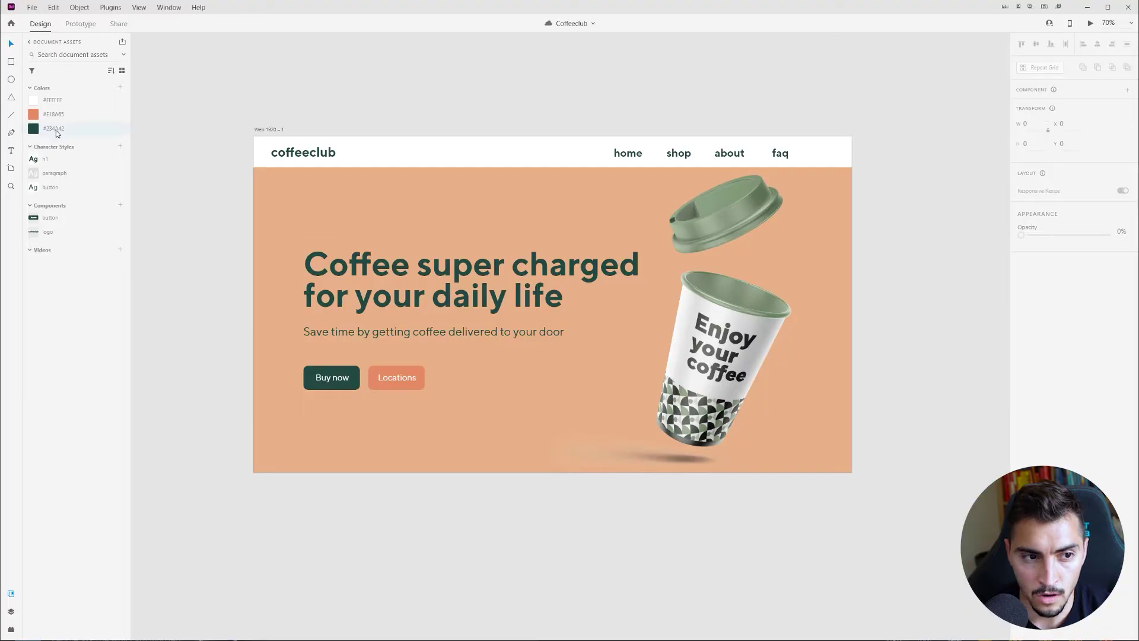
double_click(56, 130)
key(ctrl+c)
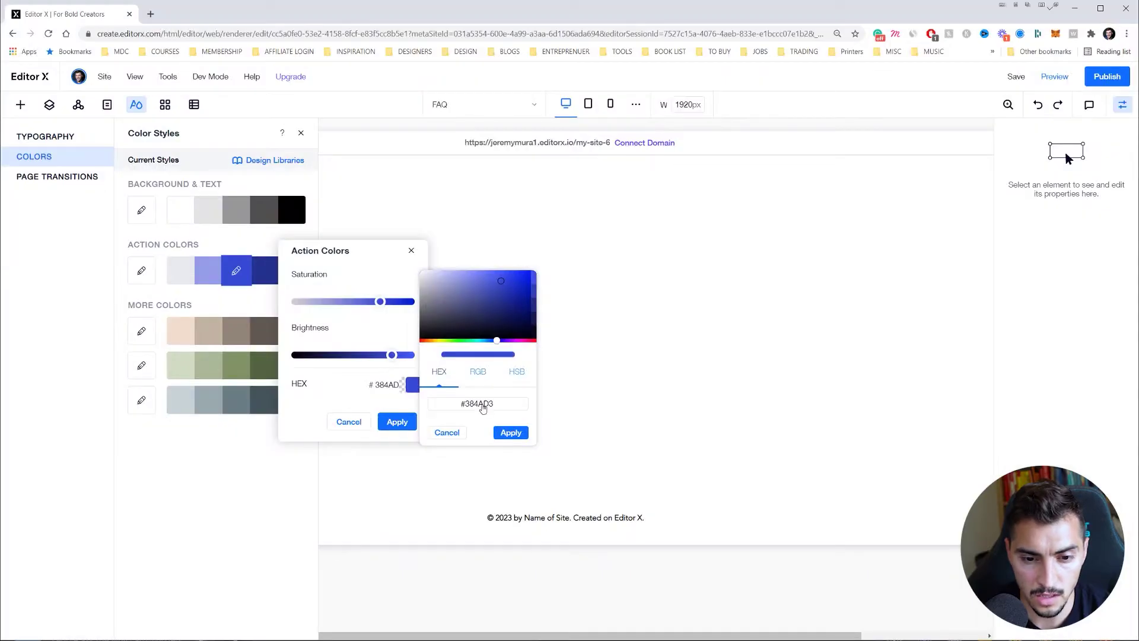
click(510, 433)
Step: Paste the dark green hex as the action colour, apply the palette, then copy the orange hex
click(417, 389)
key(ctrl+v)
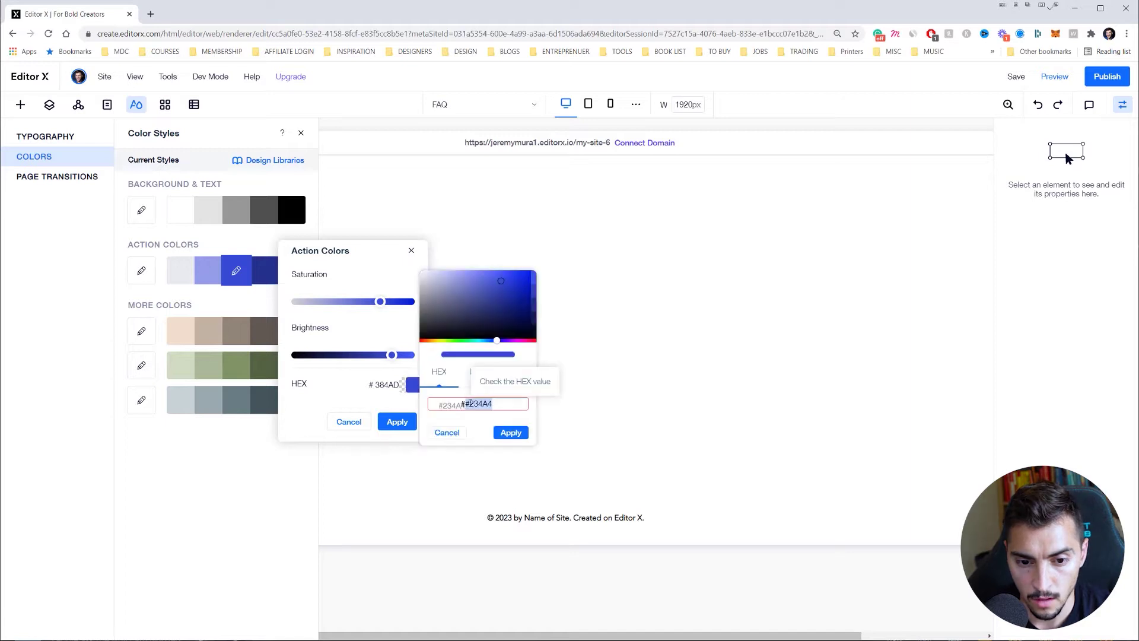
text(2)
click(509, 433)
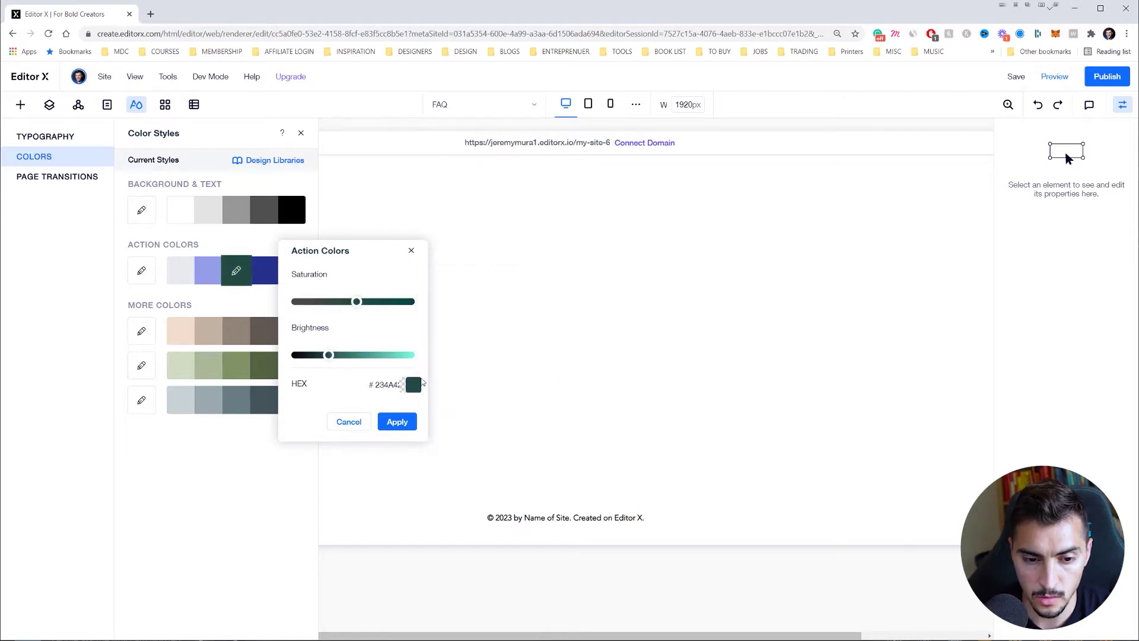
click(397, 421)
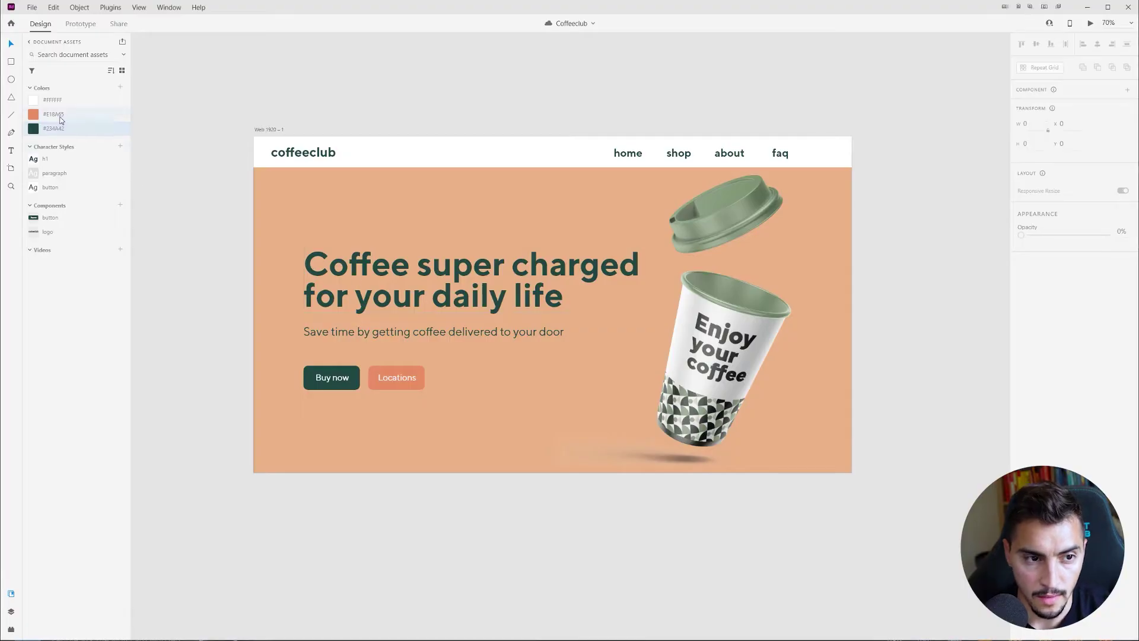
double_click(59, 115)
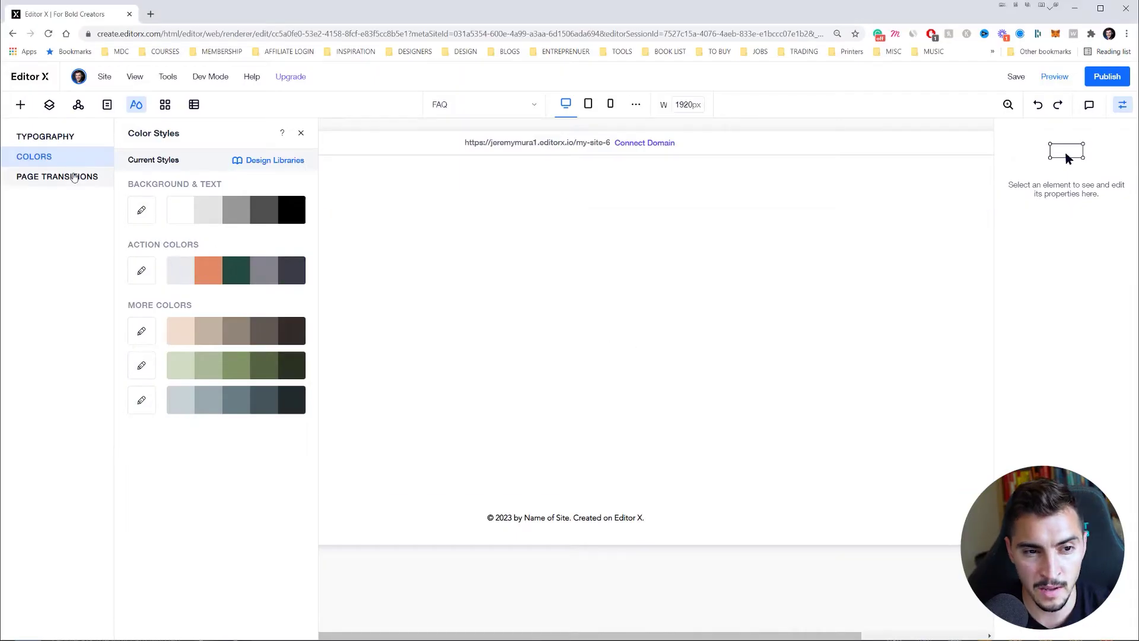
Step: Set the Heading 1 style's font to Work Sans Semi Bold and apply it
click(49, 138)
click(259, 247)
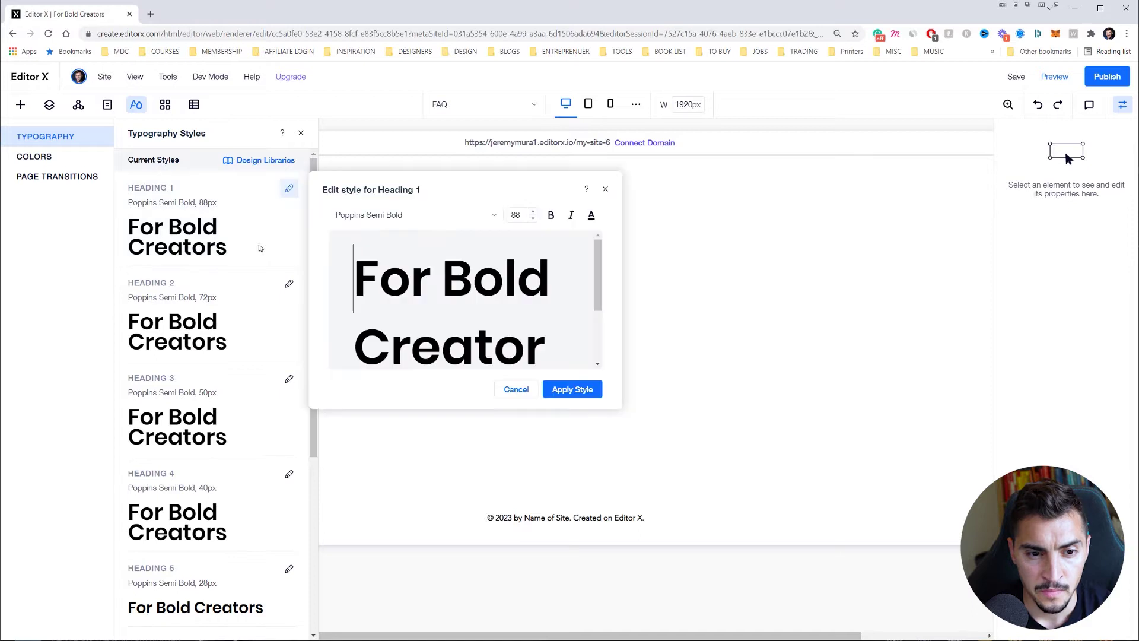
click(486, 216)
scroll(437, 300, down, 2)
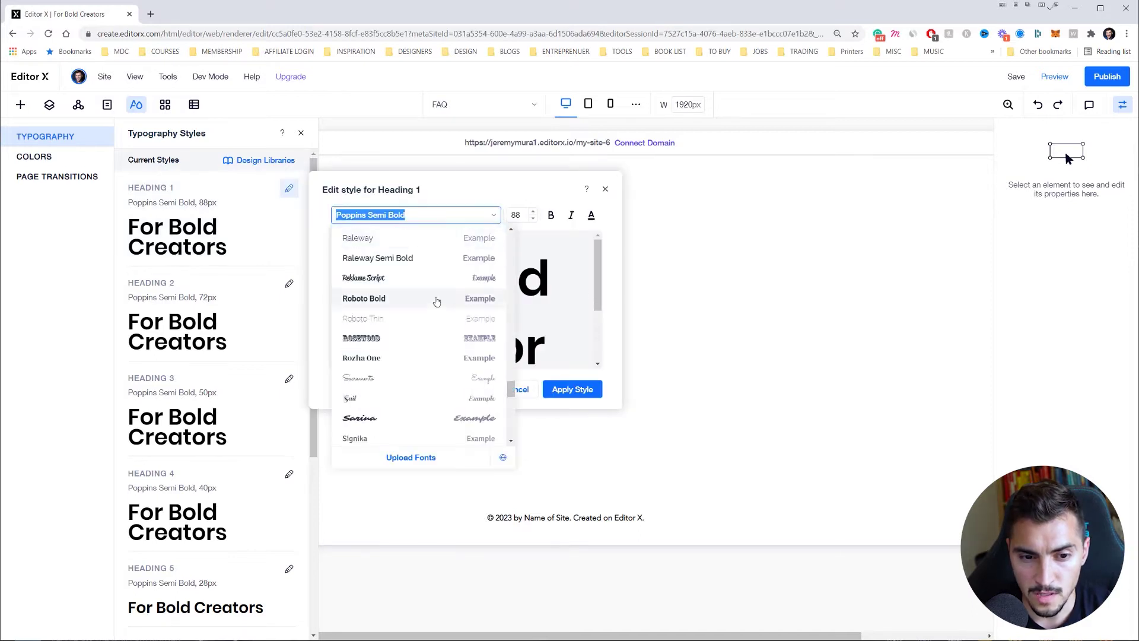
scroll(438, 300, down, 3)
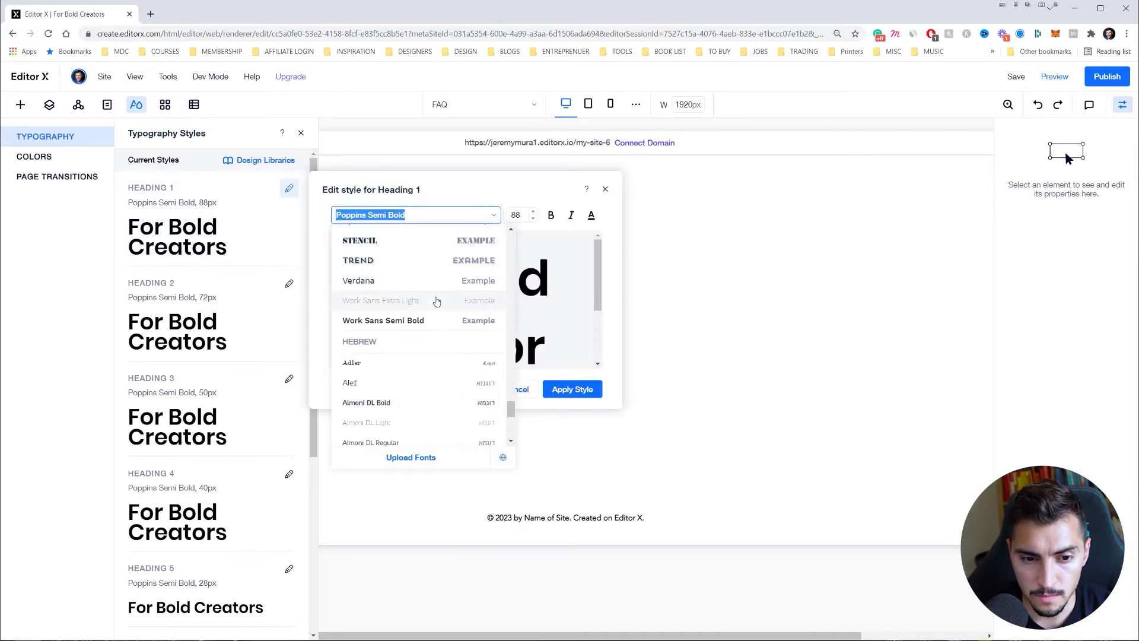
click(390, 320)
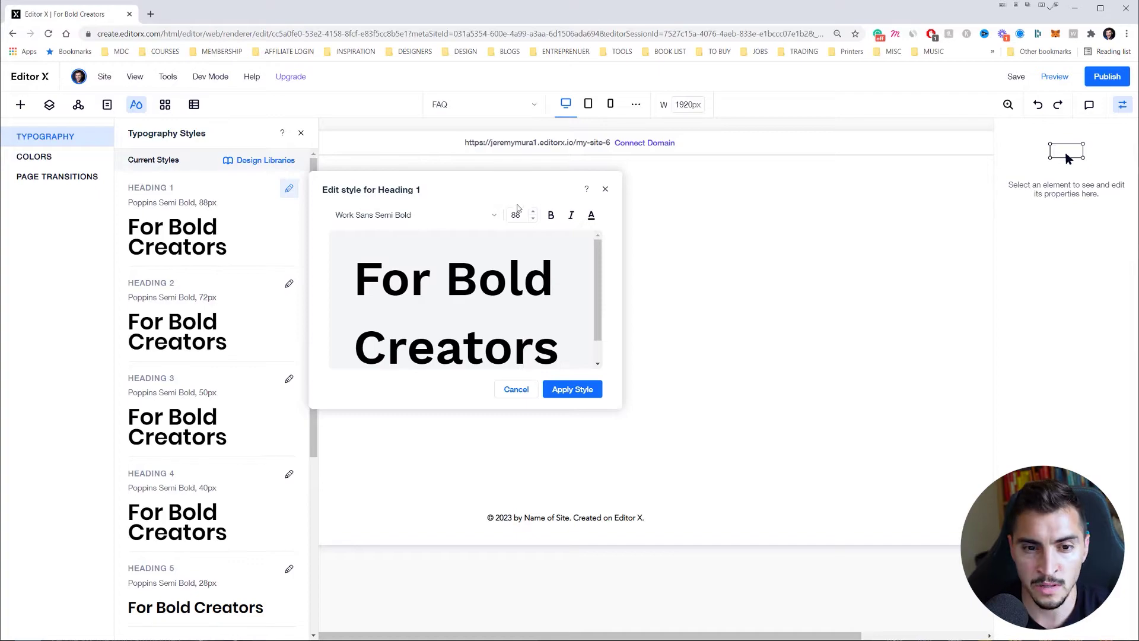
key(alt+Tab)
key(alt+Tab)
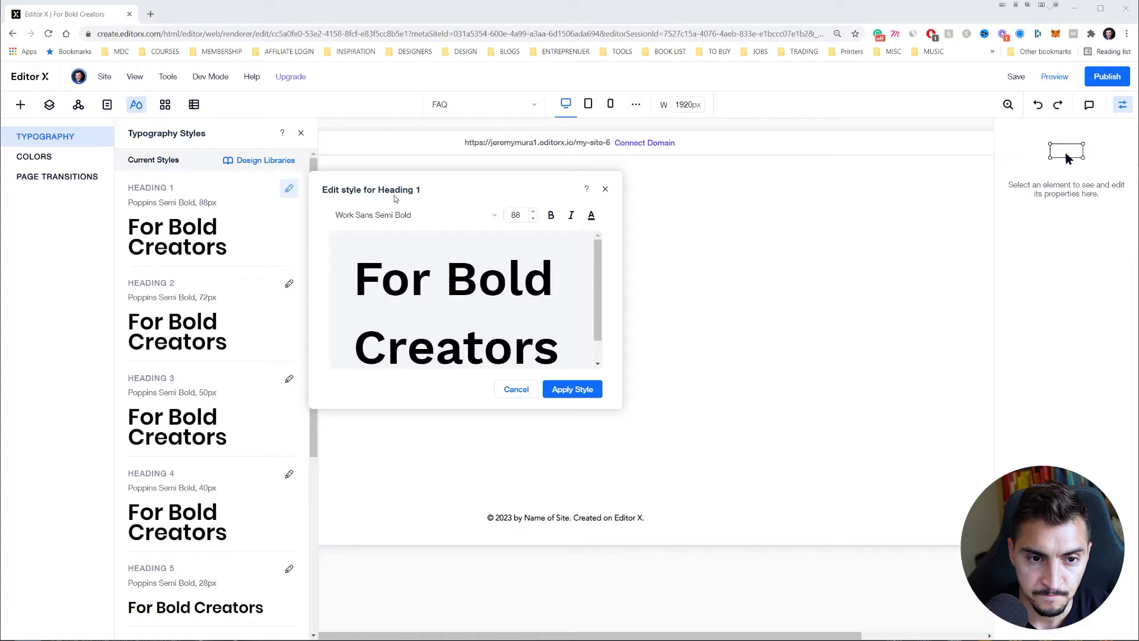
click(582, 383)
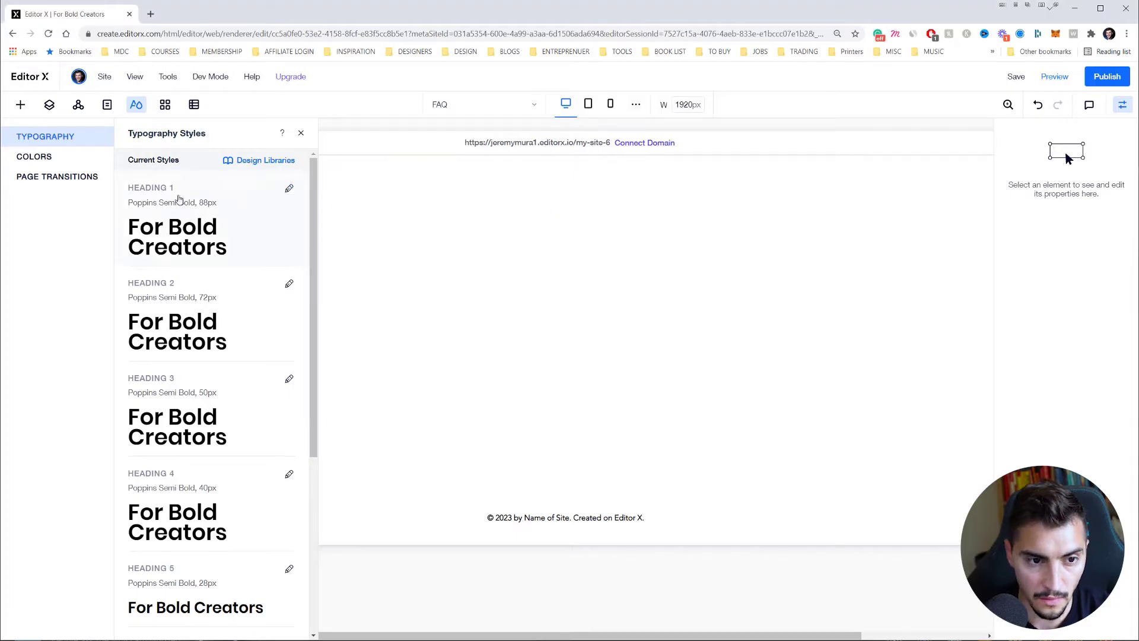
Step: Set Heading 1's size to 108px per the design and apply the style
click(214, 214)
key(alt+Tab)
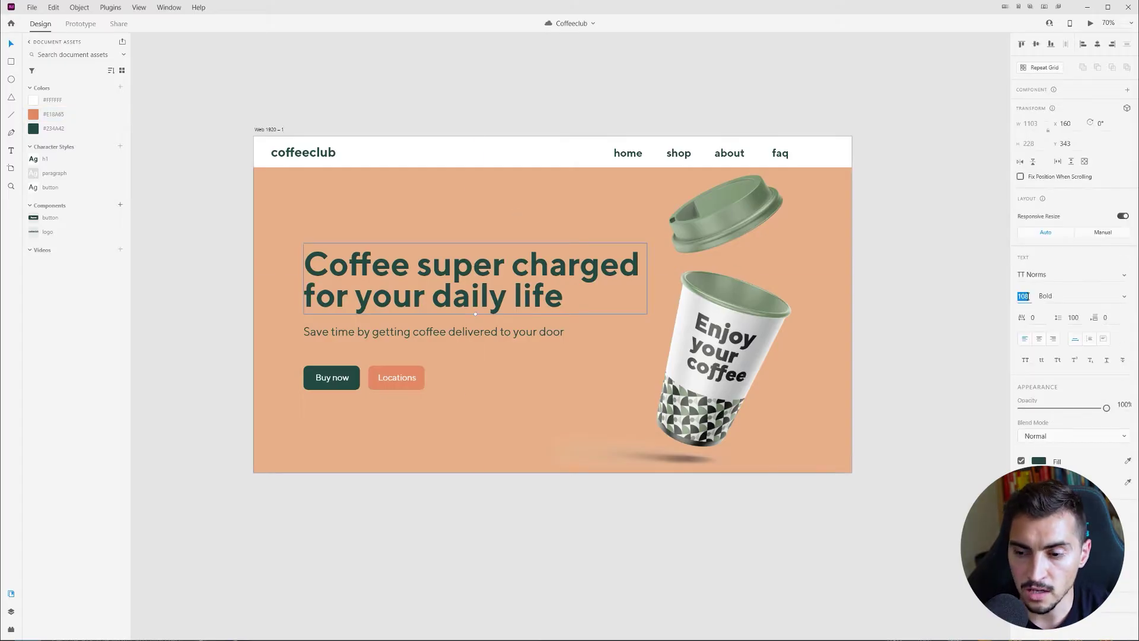
key(alt+Tab)
key(alt+Tab)
key(alt+Tab)
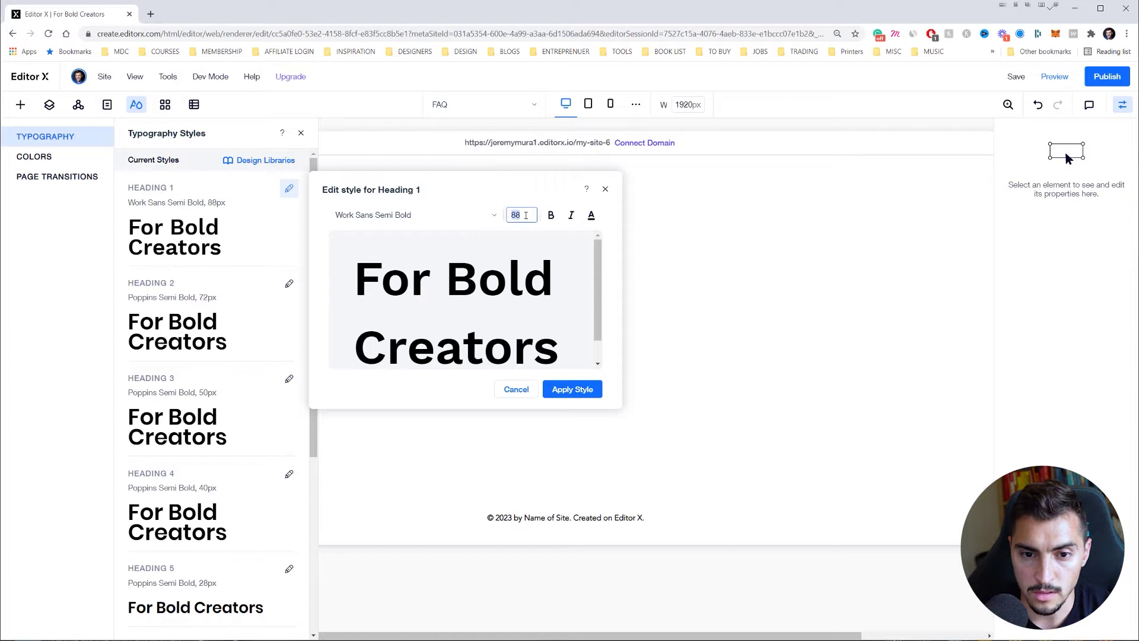
text(108)
key(Return)
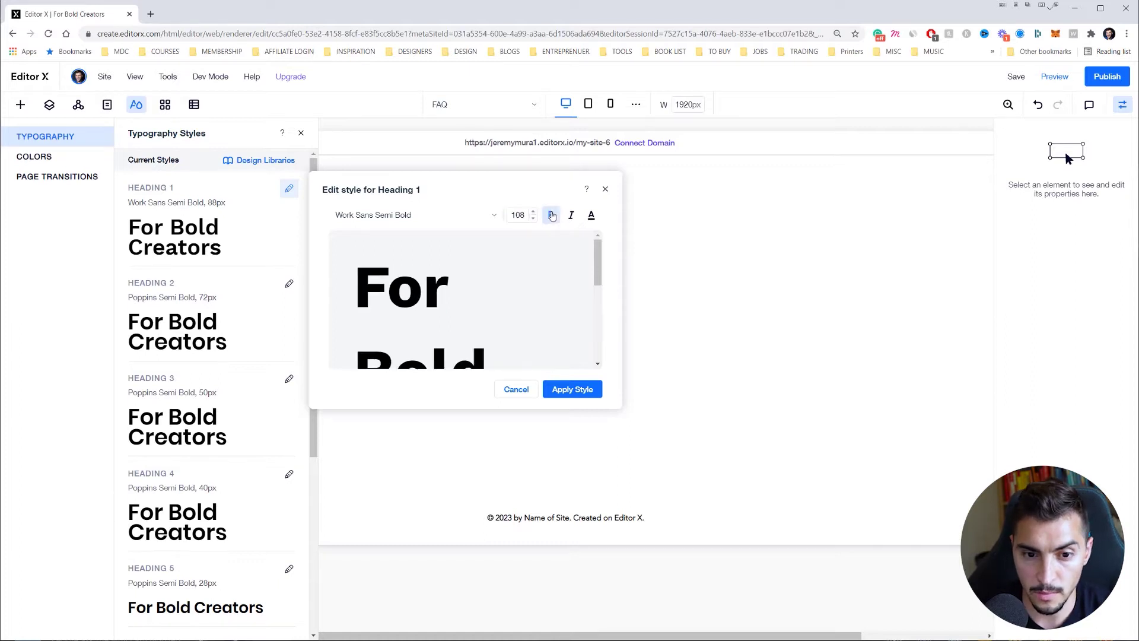
click(563, 392)
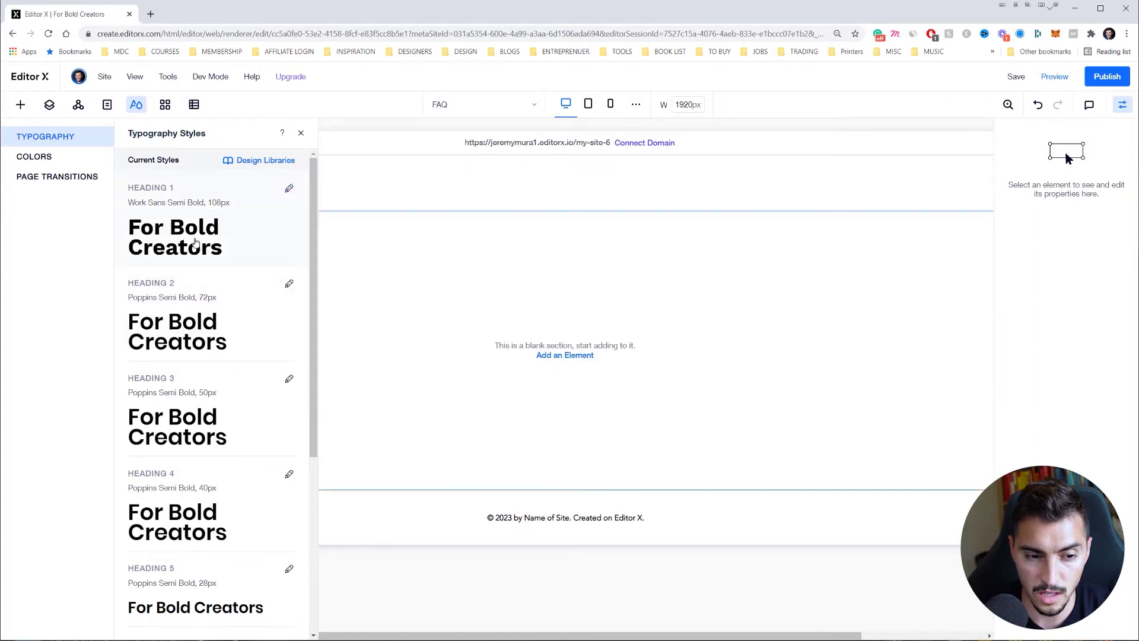
scroll(214, 329, down, 3)
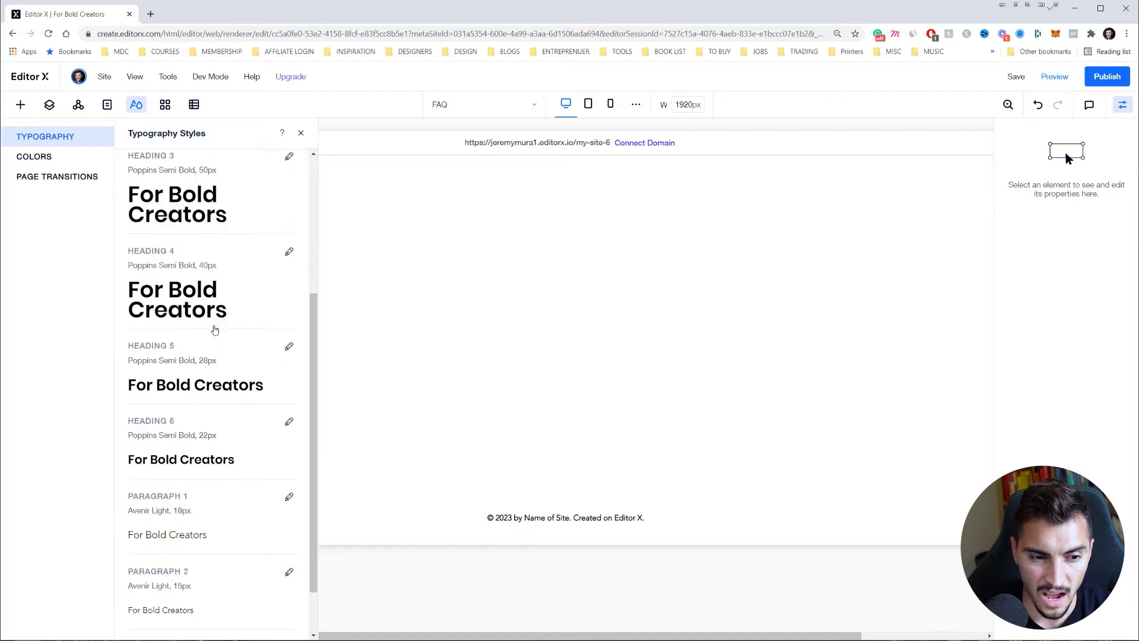
scroll(190, 440, down, 1)
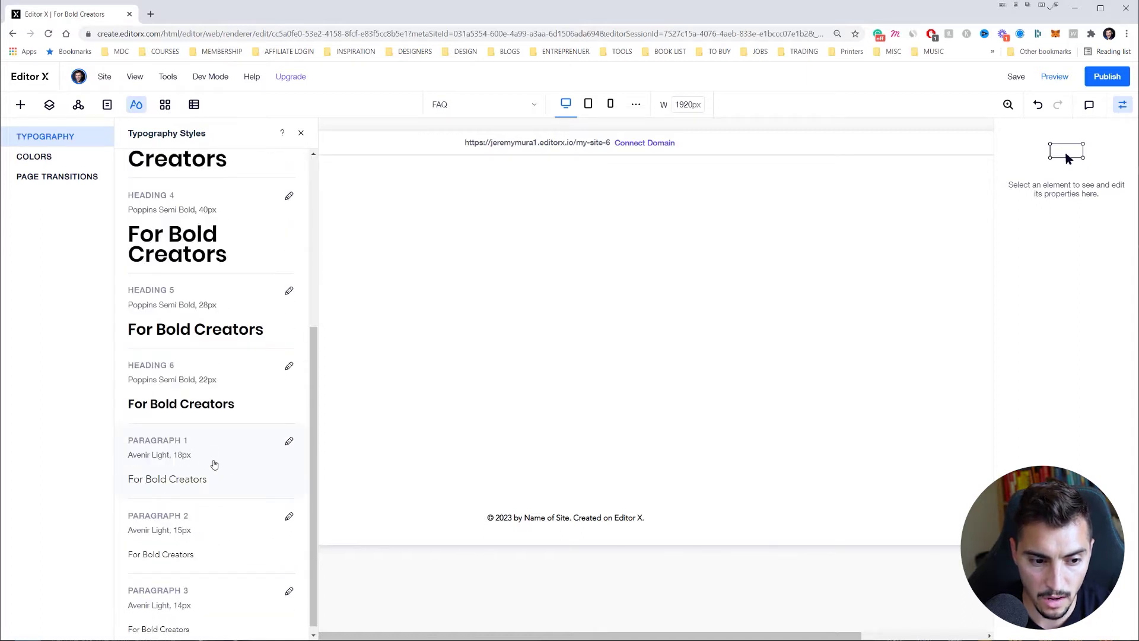
Step: Switch Paragraph 1's font to Work Sans and try editing the name to another weight
click(214, 464)
click(446, 442)
text(wor)
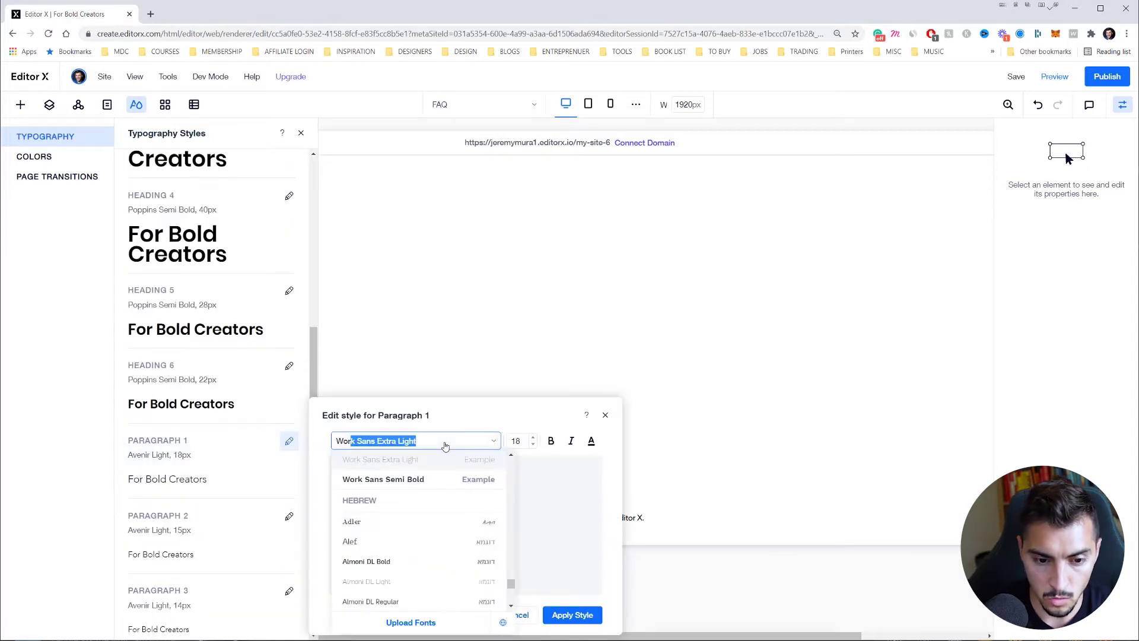
key(Return)
click(446, 445)
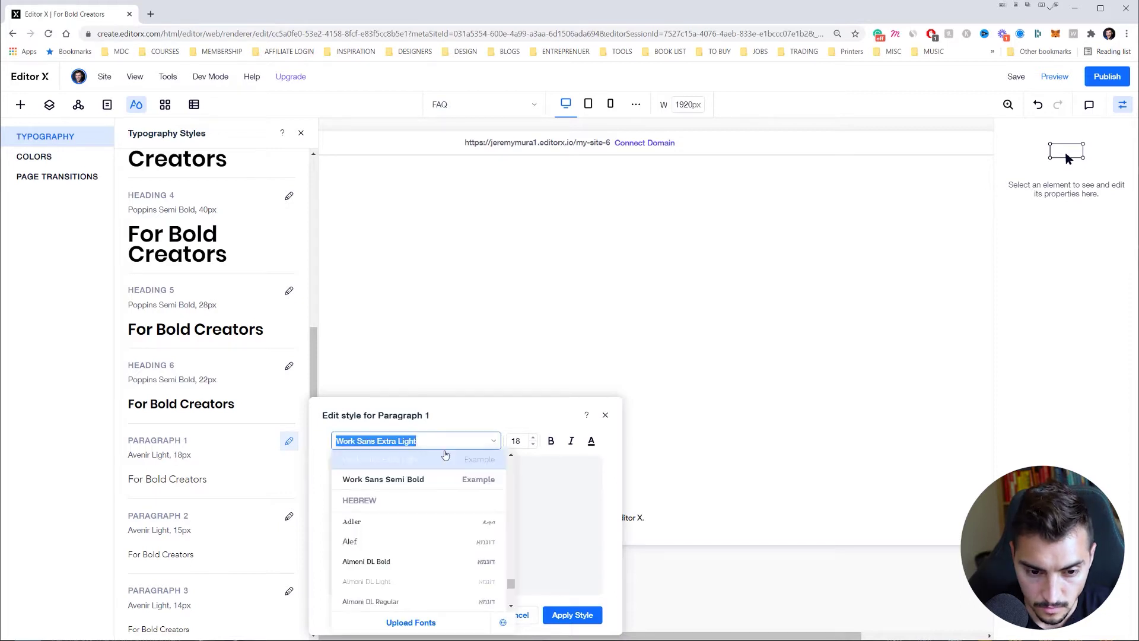
click(446, 446)
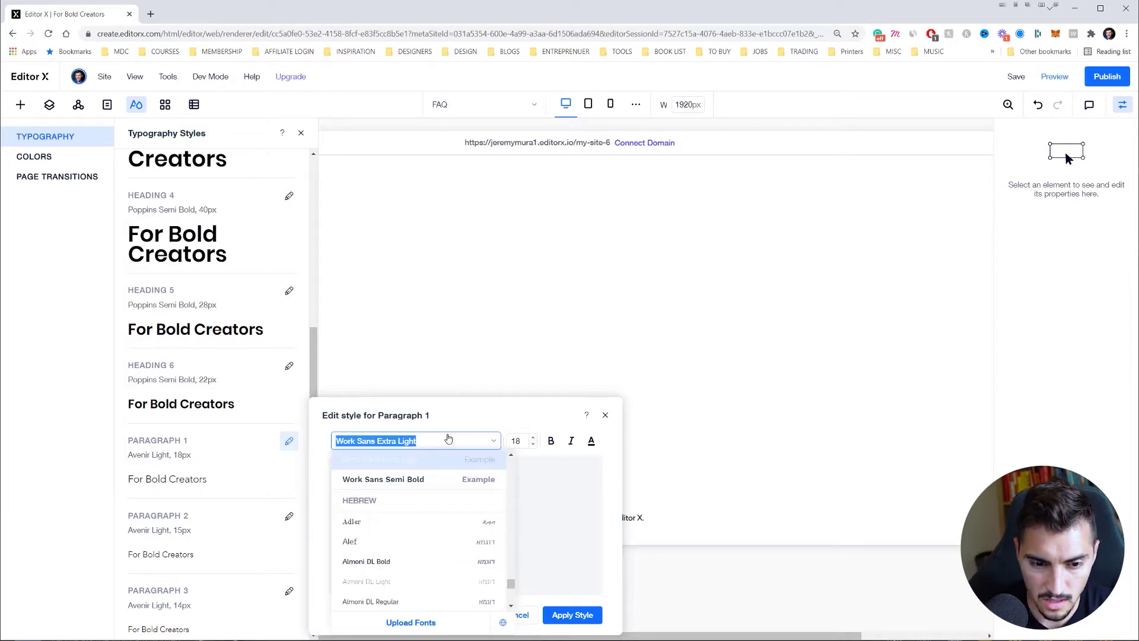
key(BackSpace)
key(BackSpace)
key(BackSpace)
text(r)
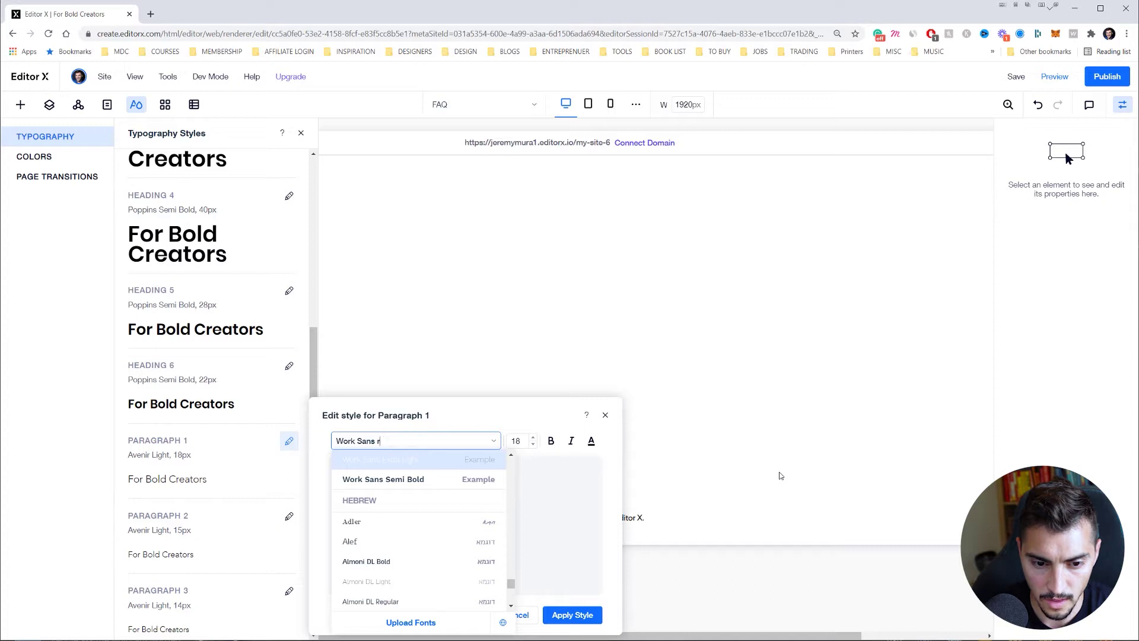
text(egular)
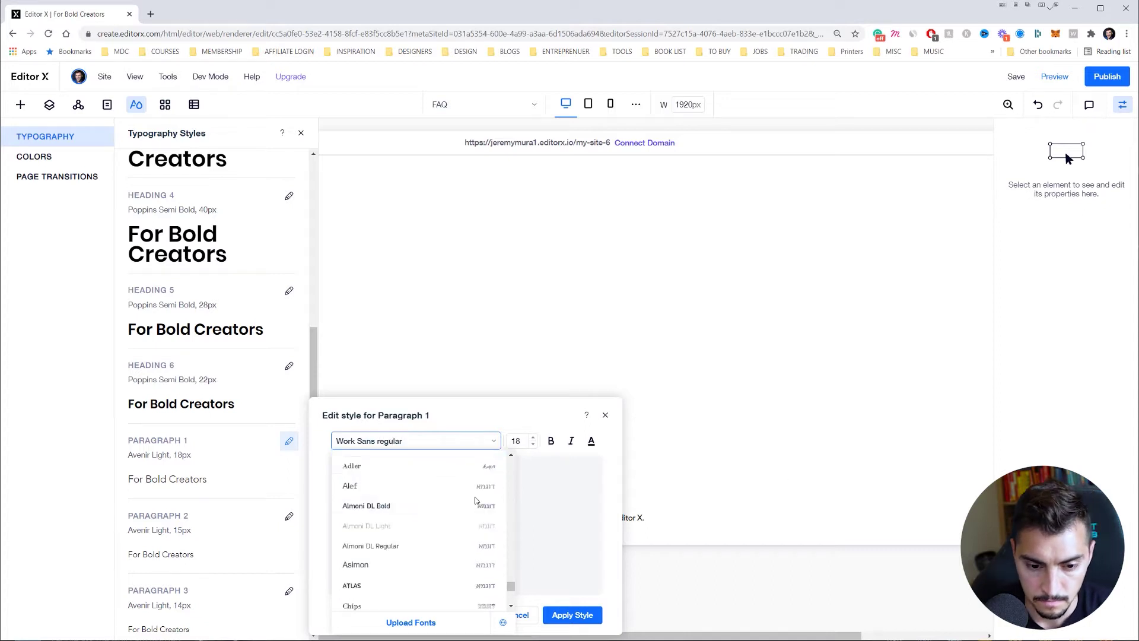
Step: Upload all the Work Sans .ttf files from the design resources folder and close the manager
click(417, 623)
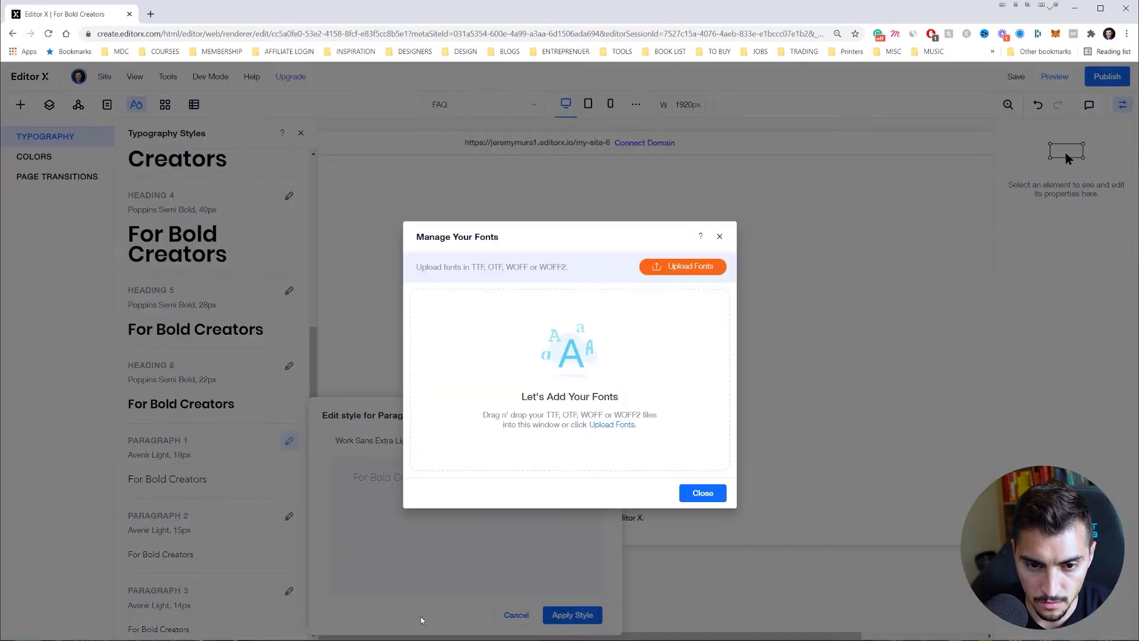
click(674, 268)
scroll(378, 204, up, 10)
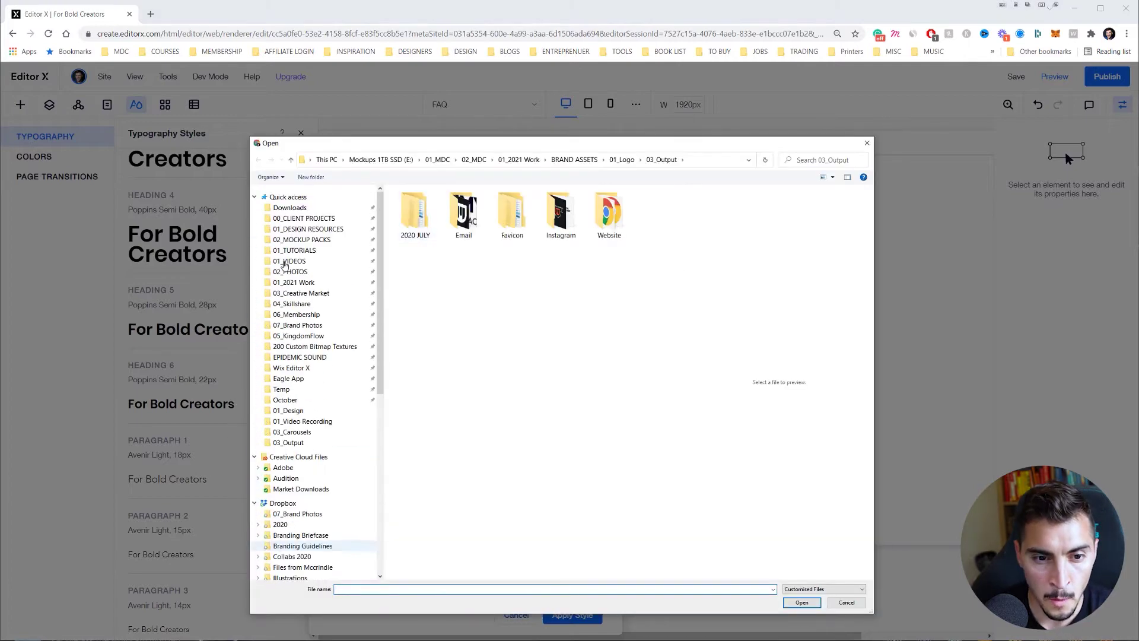
click(307, 229)
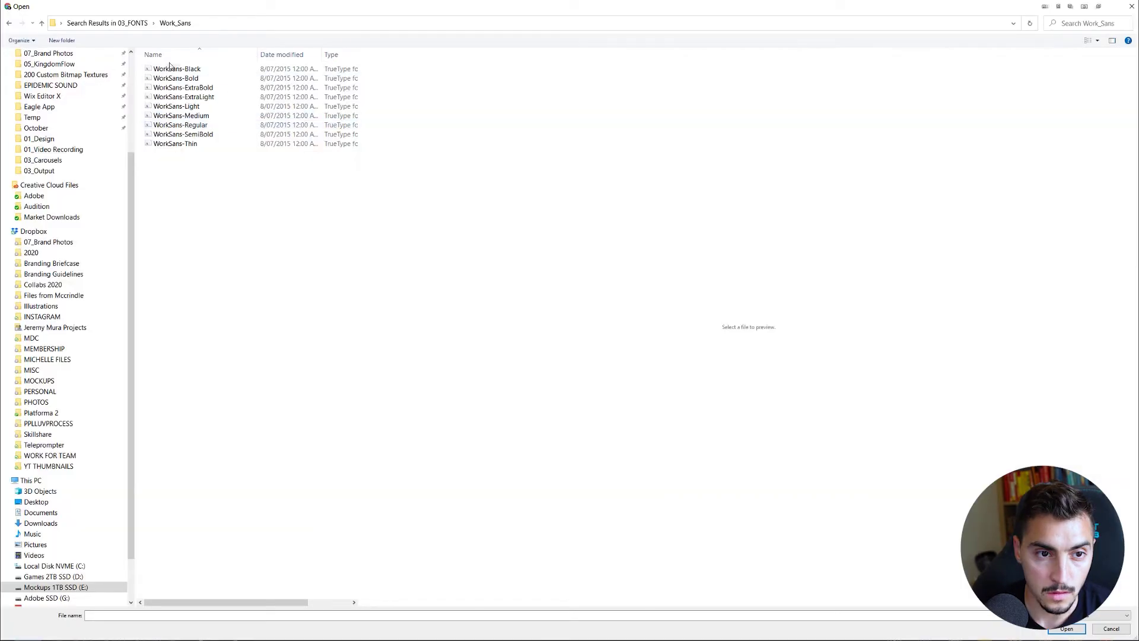
drag(169, 173, 169, 63)
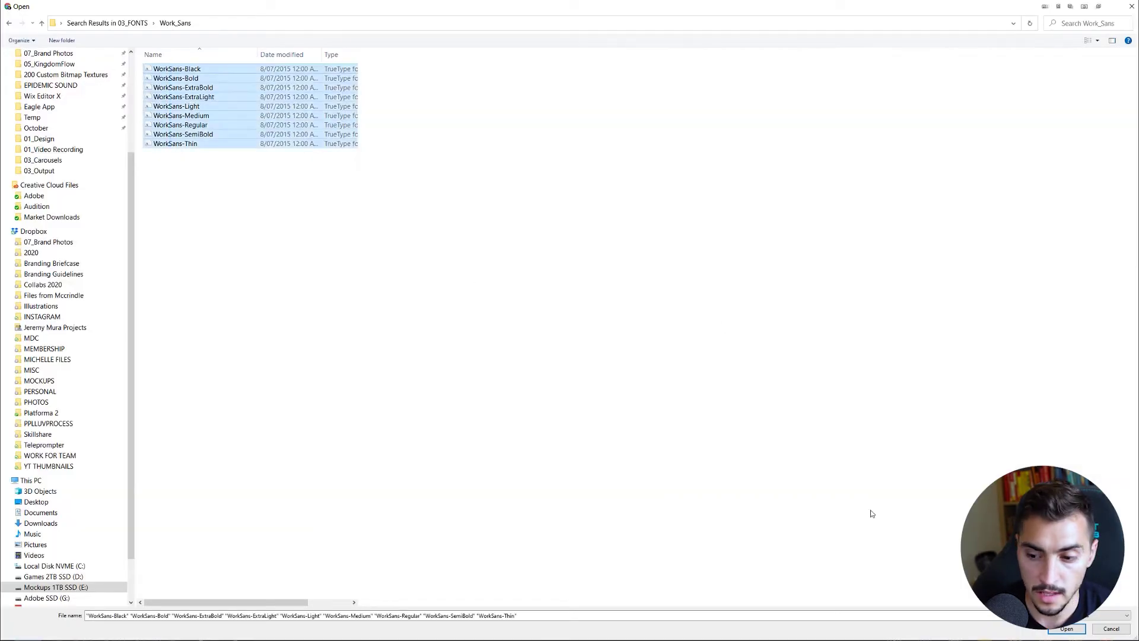
click(1066, 628)
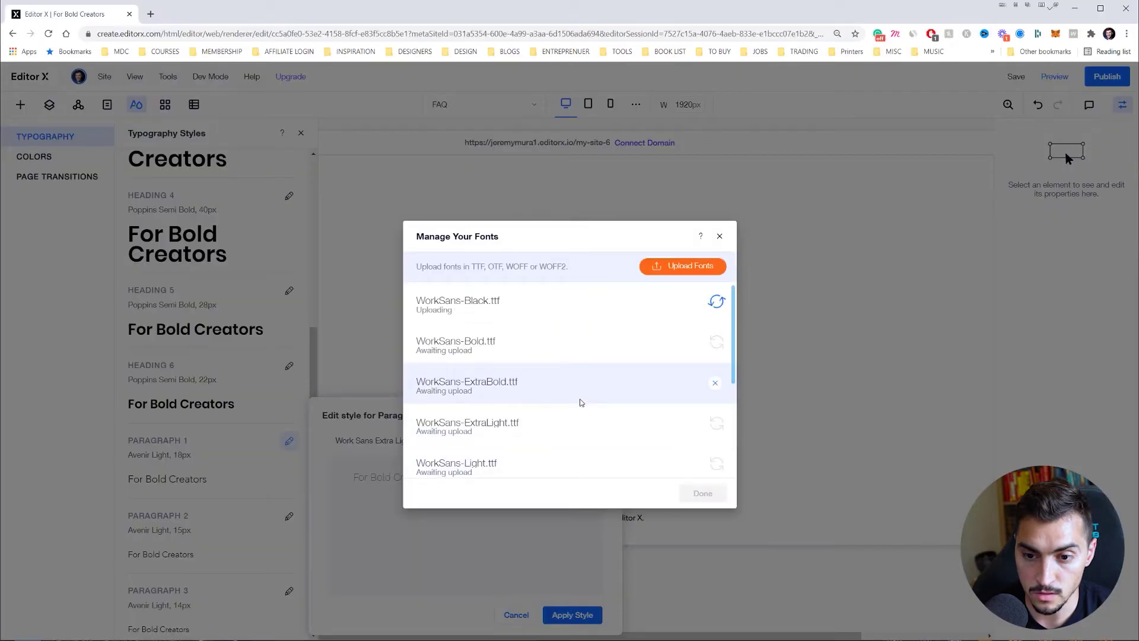
scroll(658, 400, down, 3)
scroll(651, 353, up, 3)
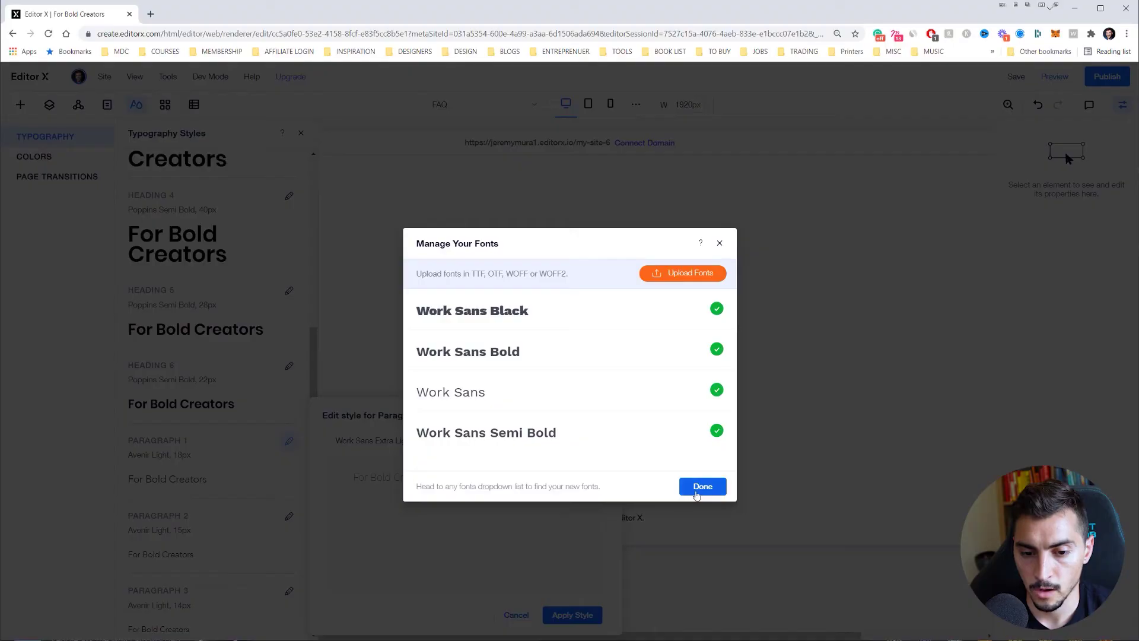
click(697, 495)
Step: Set Paragraph 1 to Work Sans Semi Bold 38px, checking the mockup's subheading, and apply
click(677, 377)
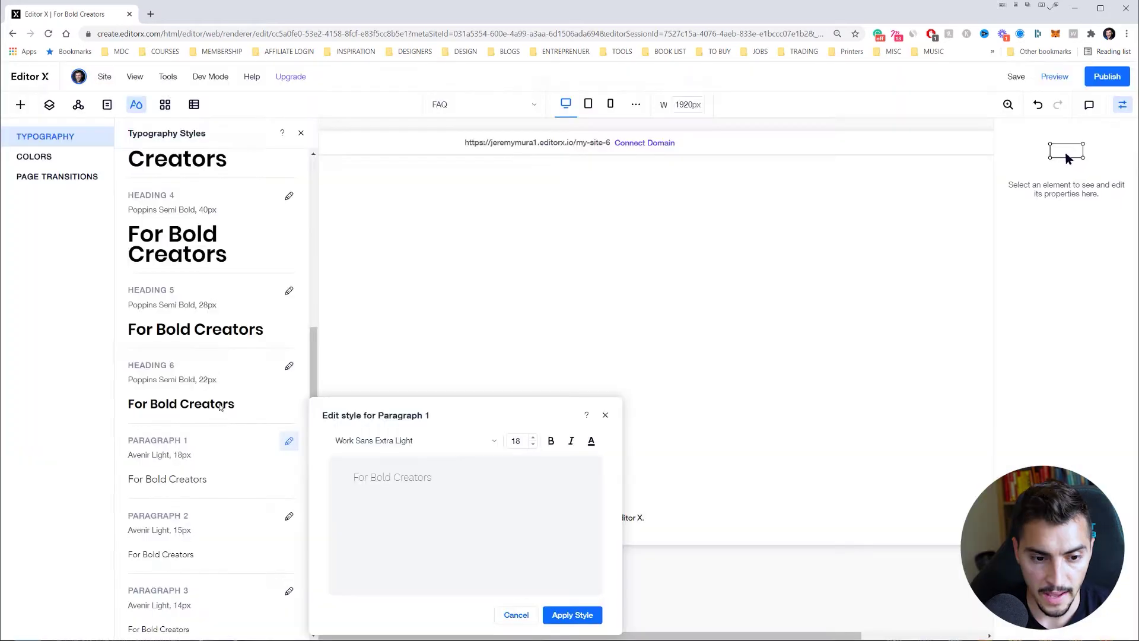
click(181, 379)
click(330, 378)
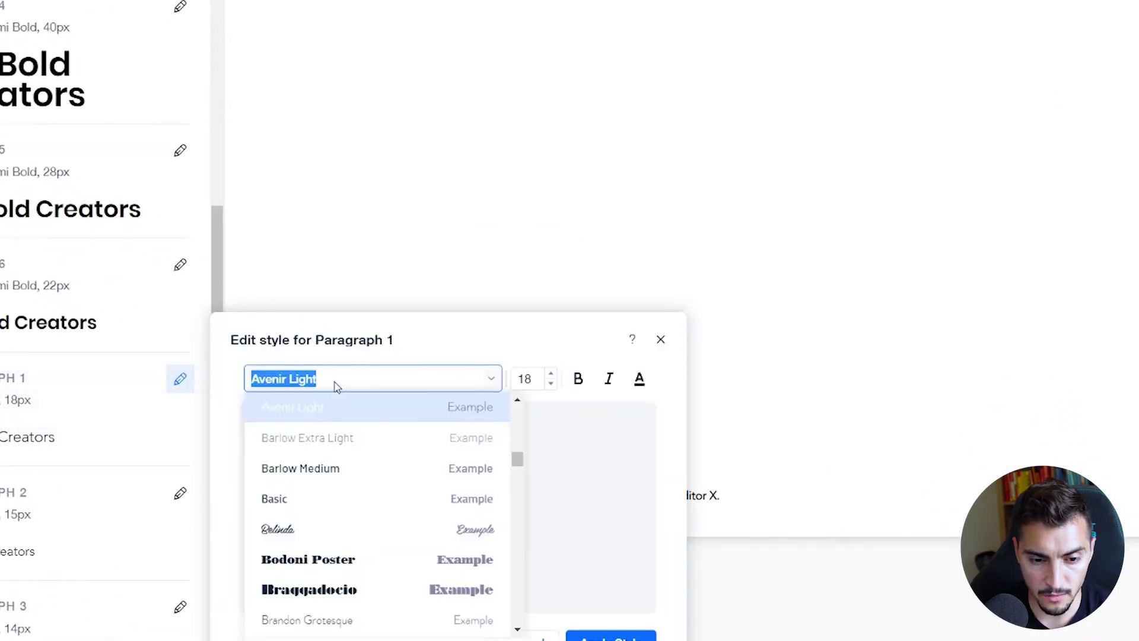
text(Work Sans Semi Bold)
click(320, 440)
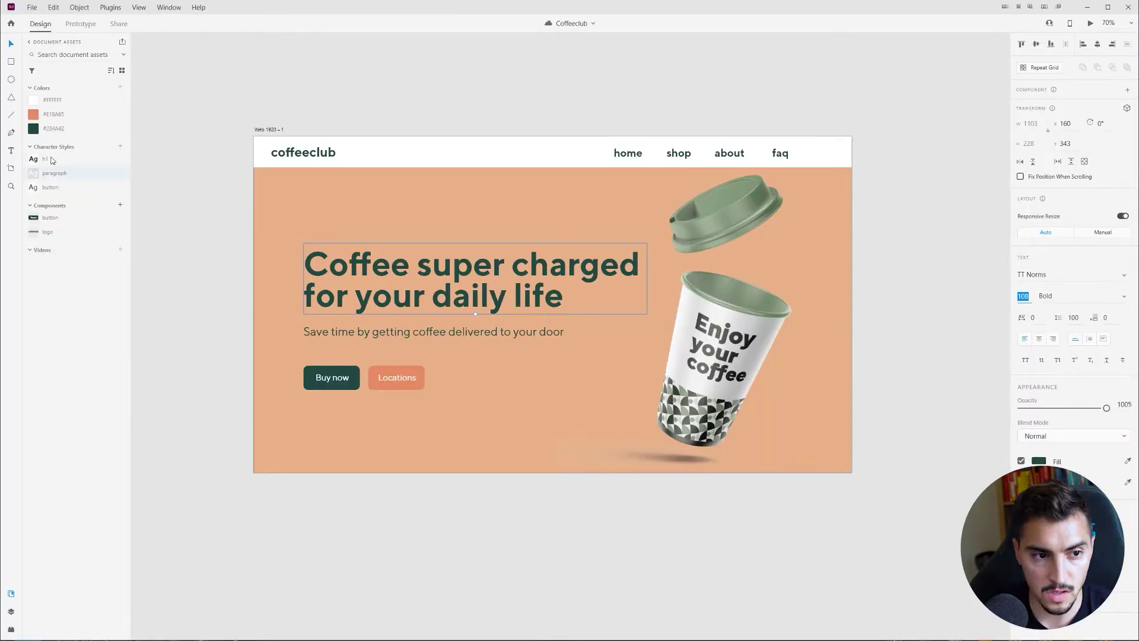
click(55, 175)
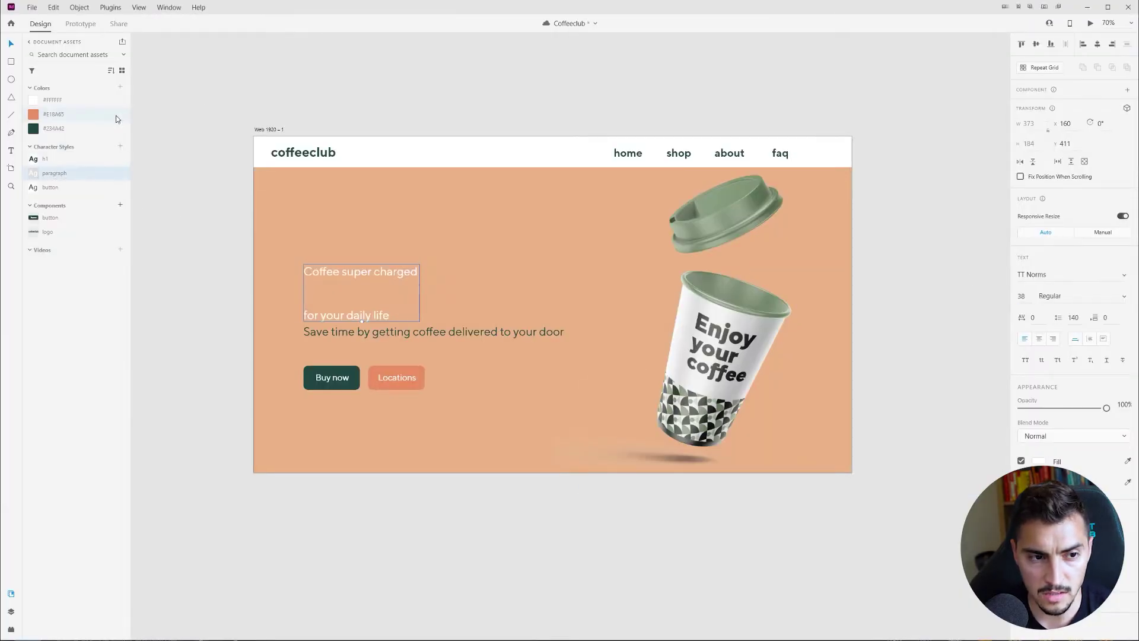
key(ctrl+z)
key(ctrl+z)
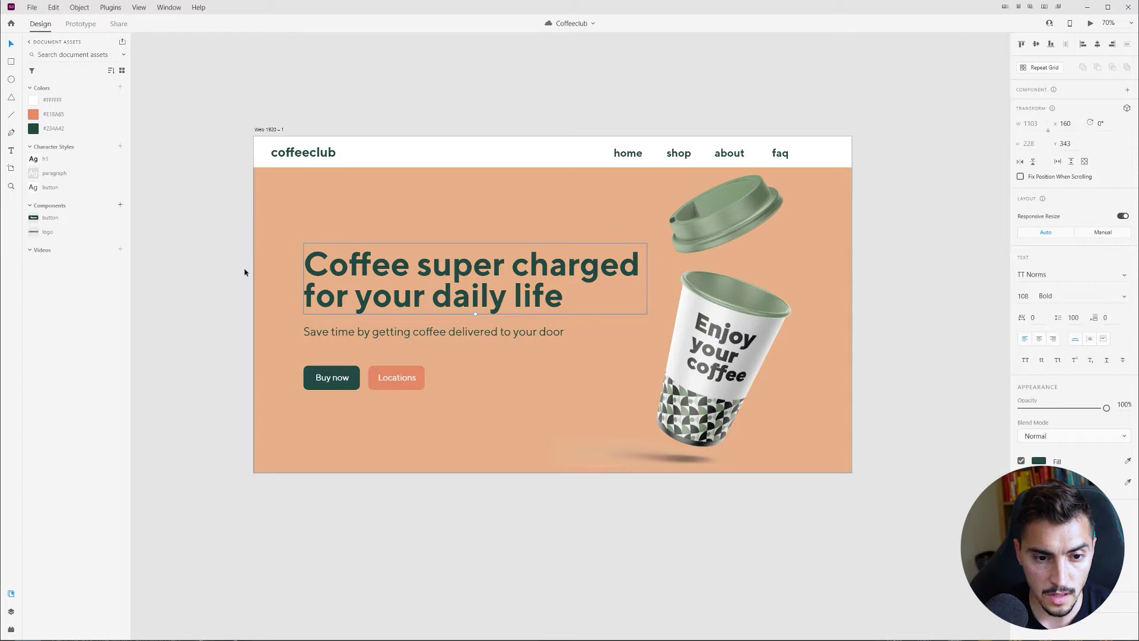
click(309, 334)
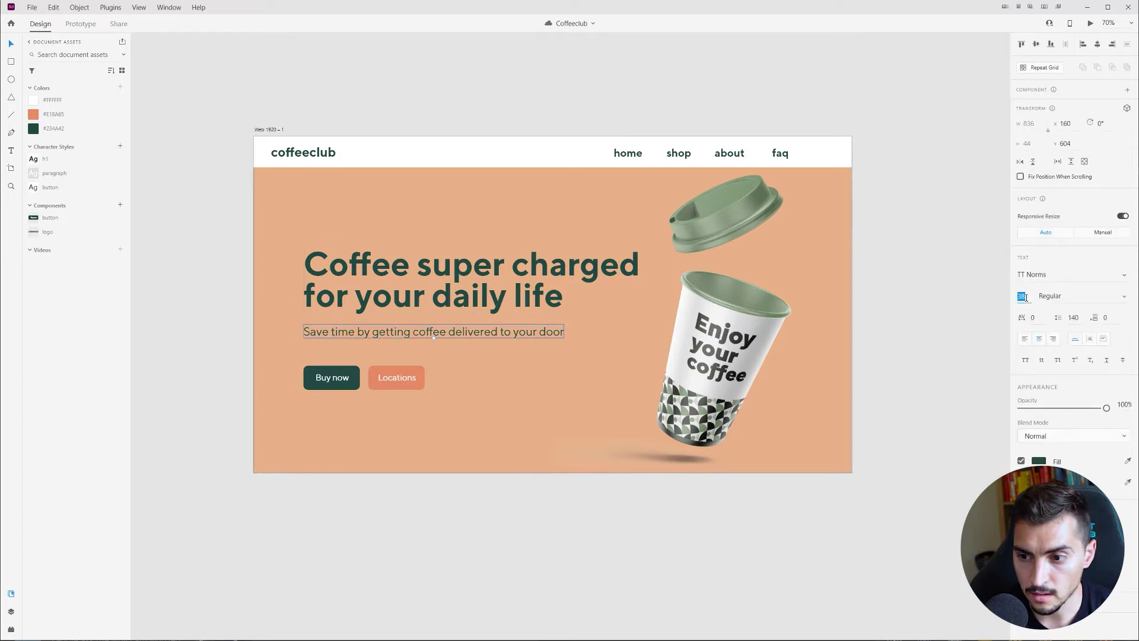
key(alt+Tab)
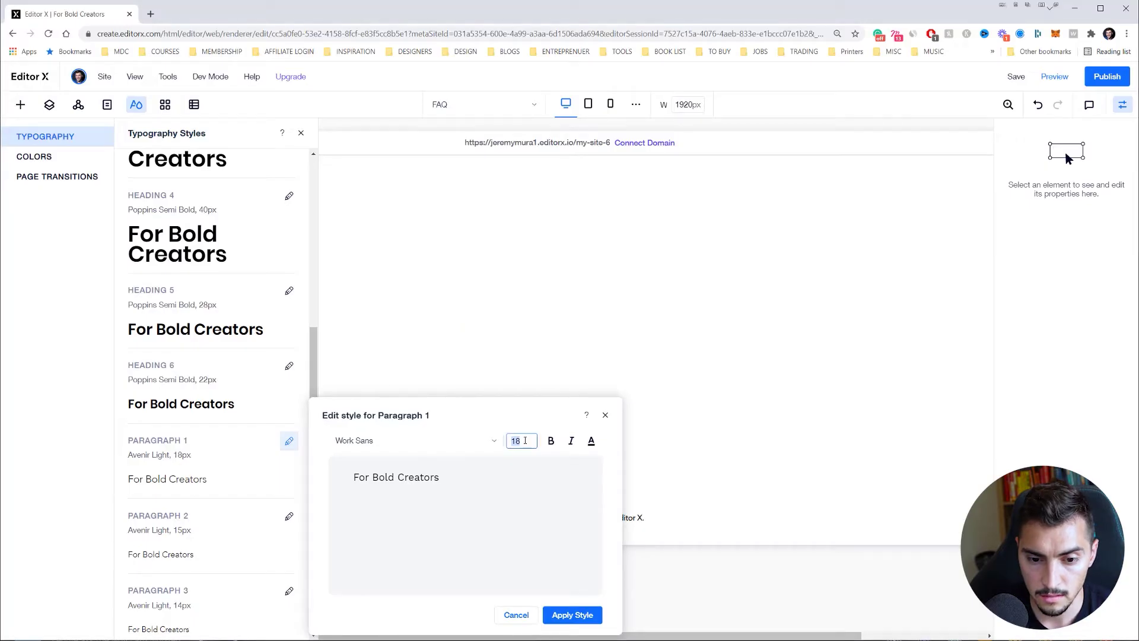
click(573, 615)
scroll(244, 427, down, 1)
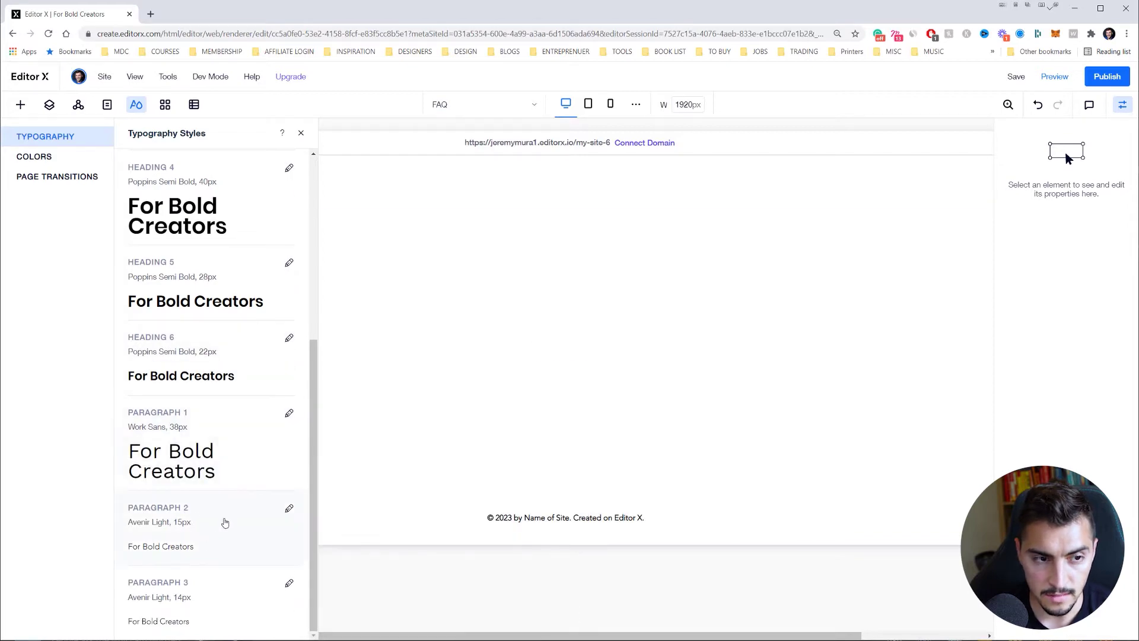
Step: Check the Buy now label in XD, then set Paragraph 2 to Work Sans Semi Bold 28px and apply
key(alt+Tab)
key(alt+Tab)
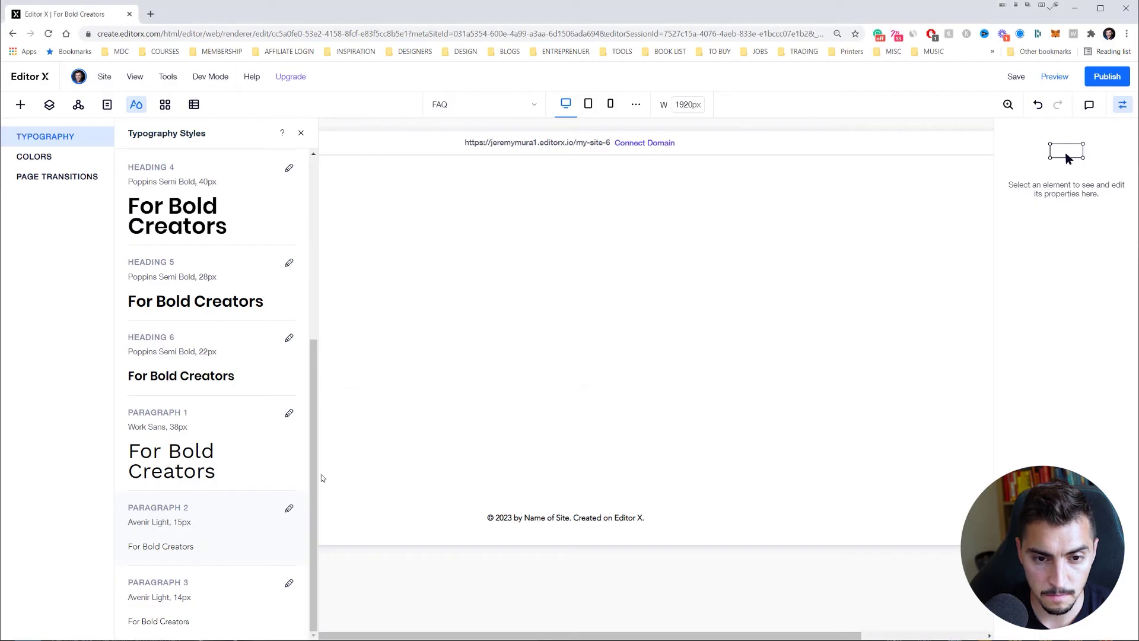
key(alt+Tab)
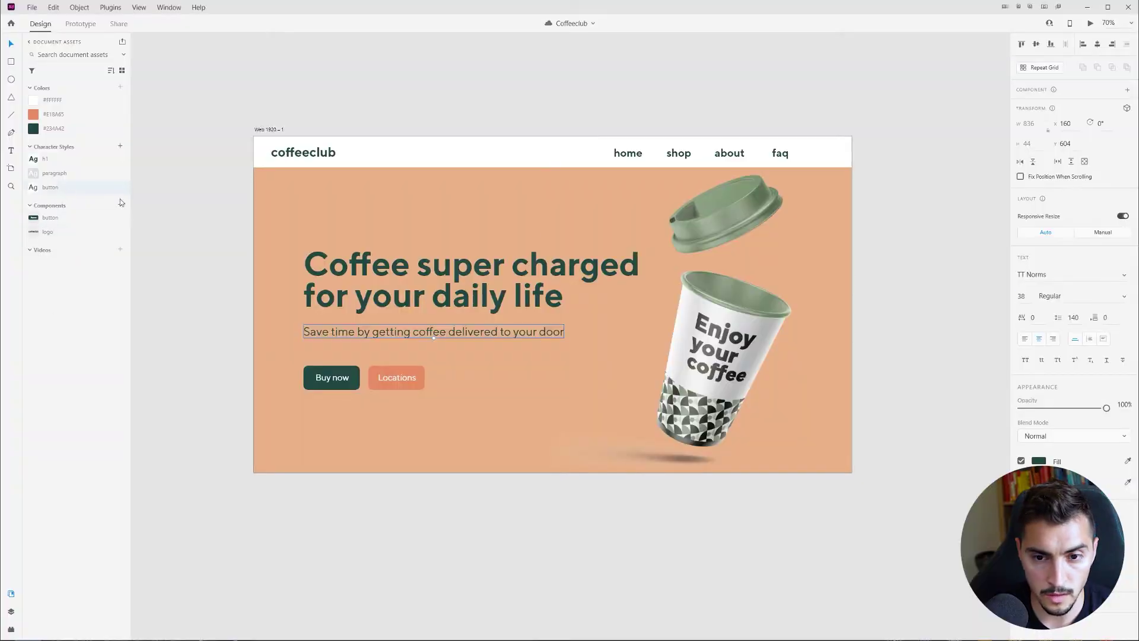
click(334, 378)
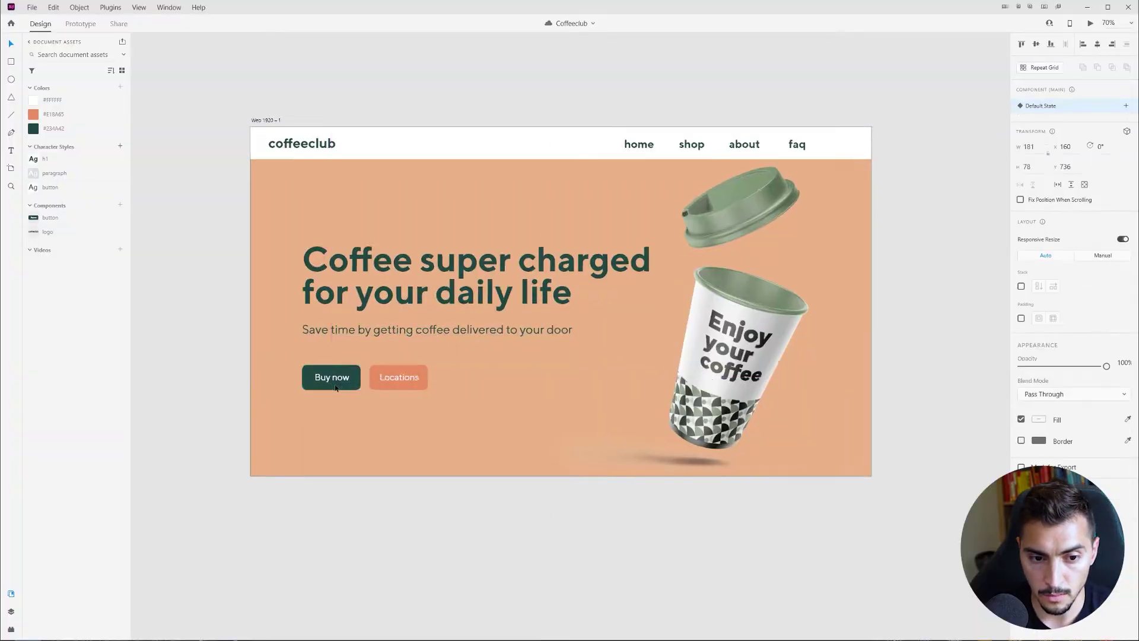
scroll(347, 384, up, 3)
double_click(333, 375)
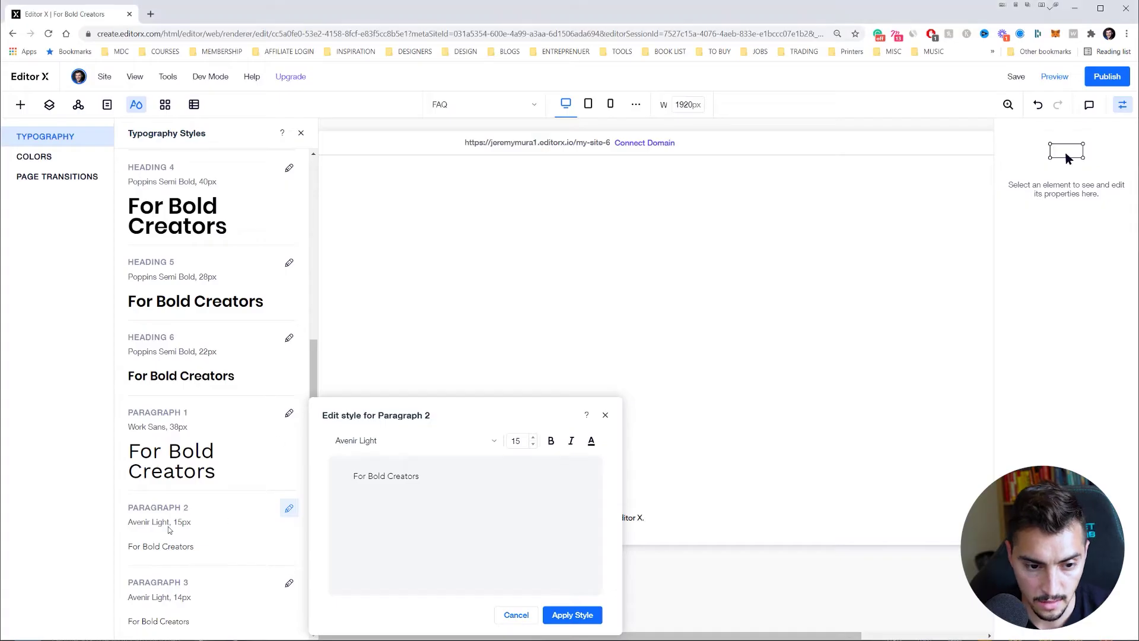
click(405, 442)
text(Work Sans Semi Bold)
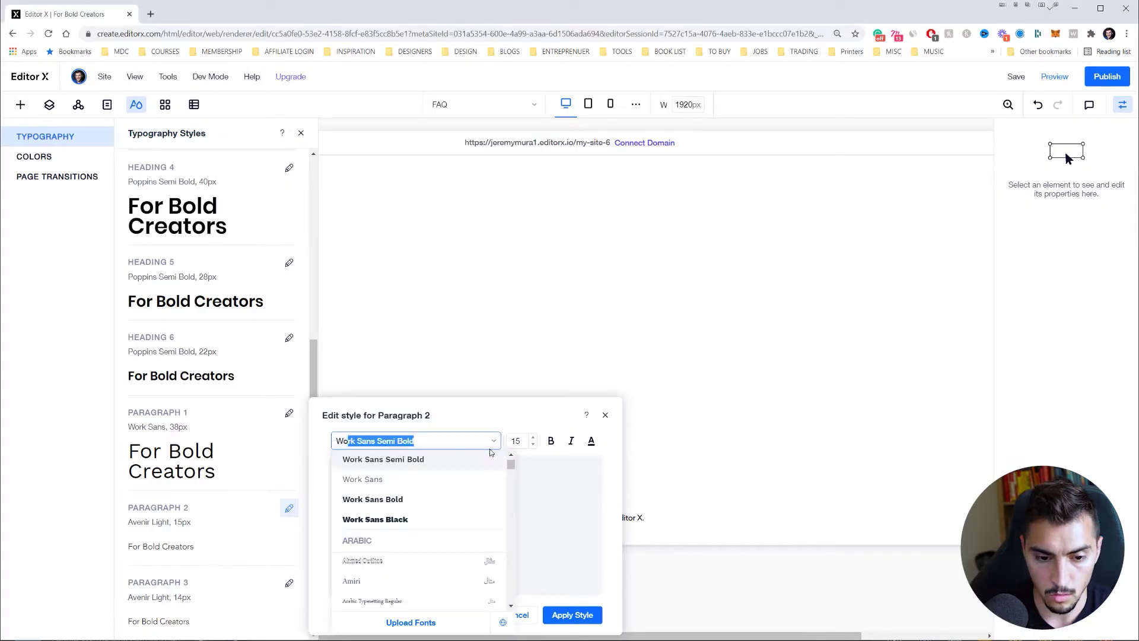
click(518, 439)
text(28)
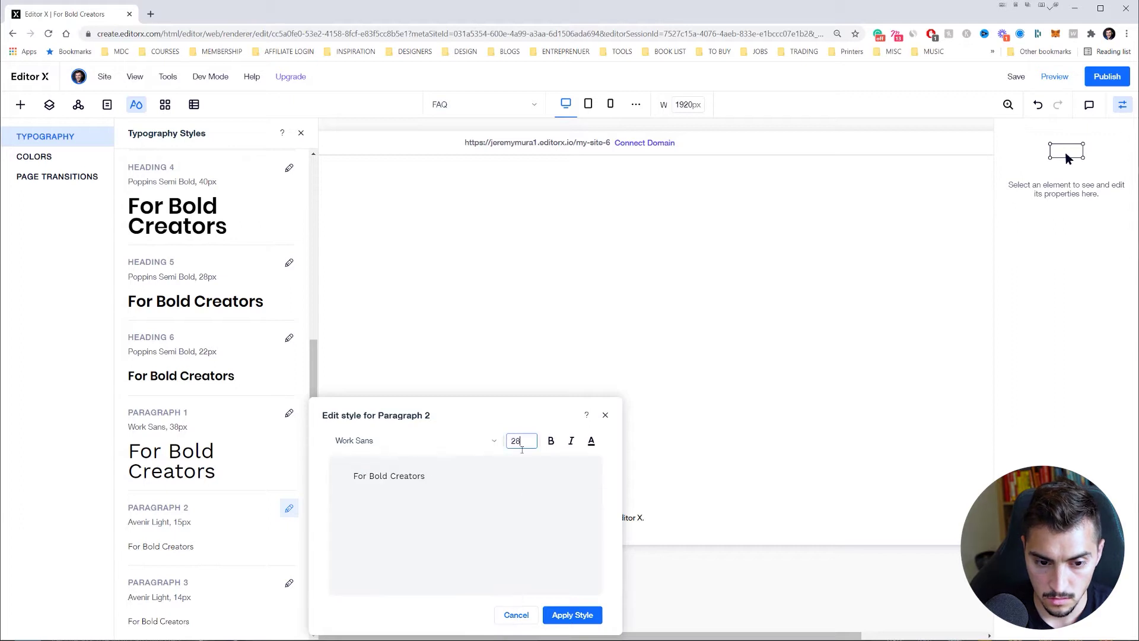
click(559, 614)
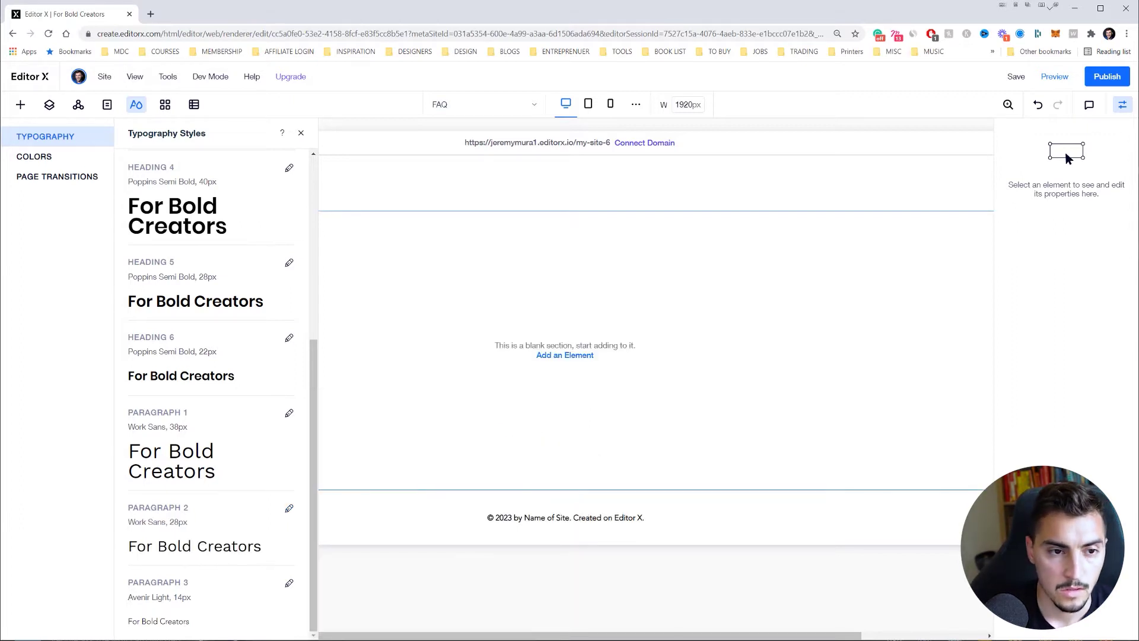
click(36, 156)
click(45, 136)
Step: Set the header menu's text colour to dark green #234A42 in its Design settings
click(389, 196)
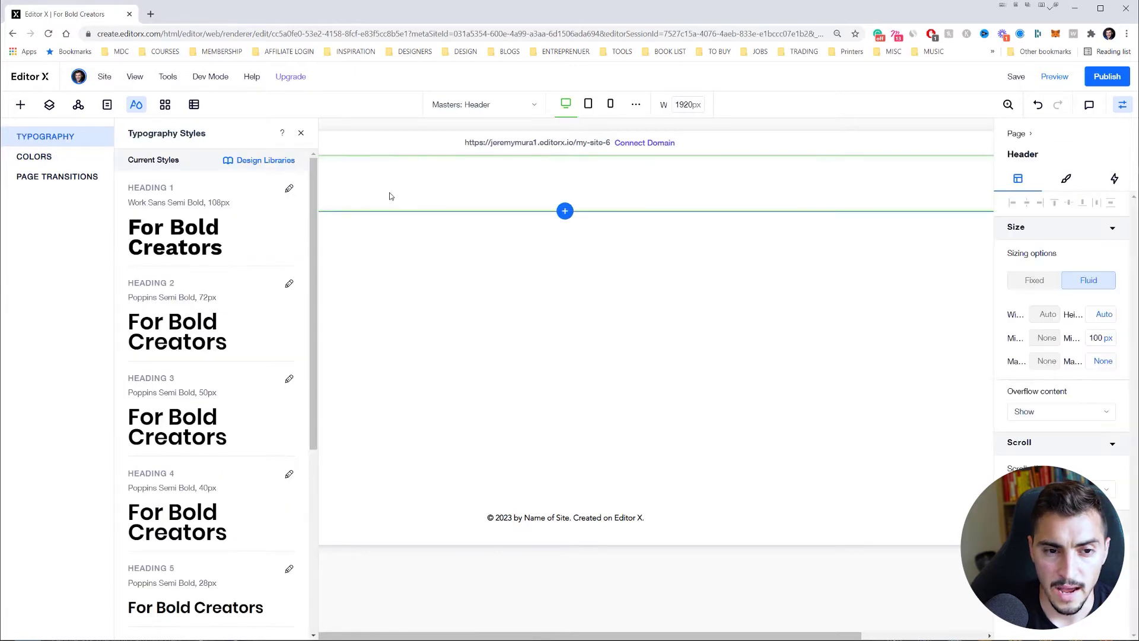
click(301, 133)
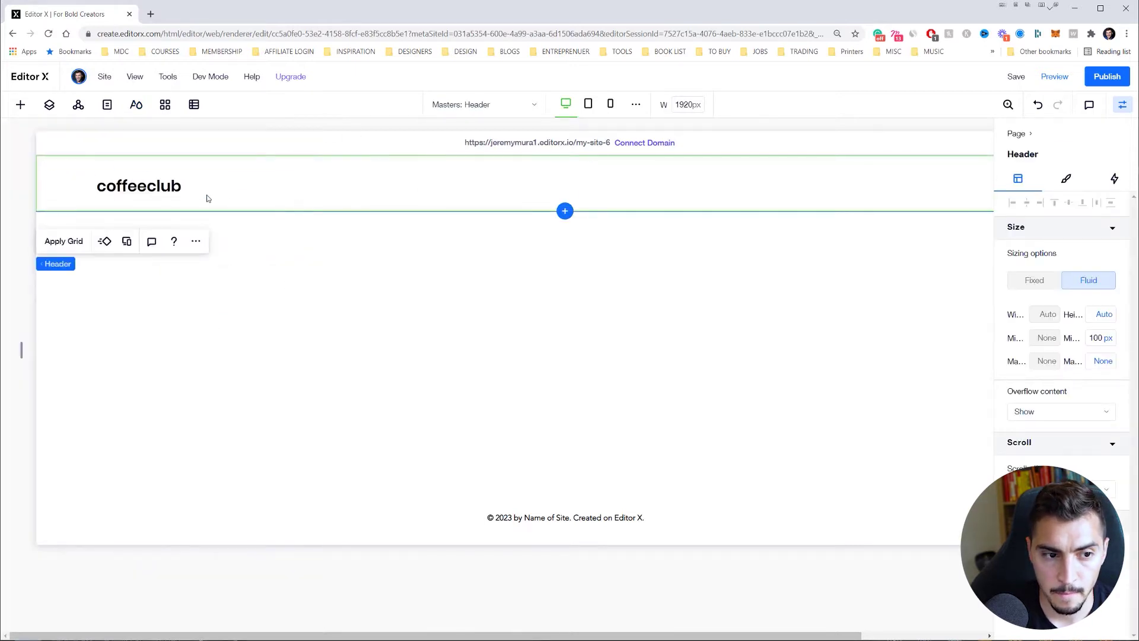
click(777, 194)
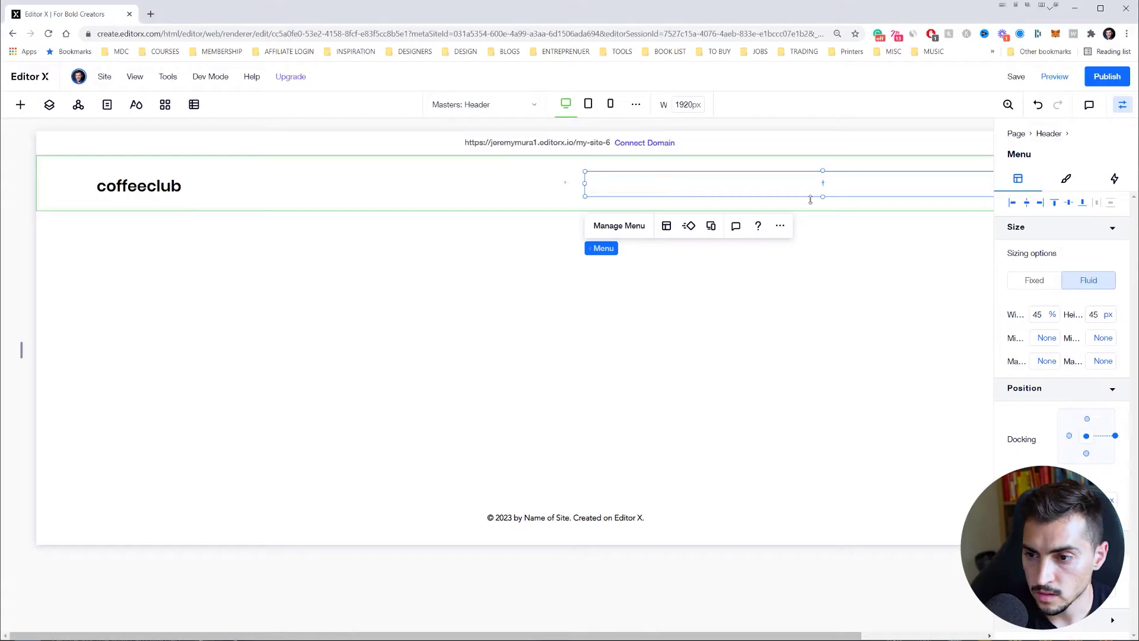
click(1066, 179)
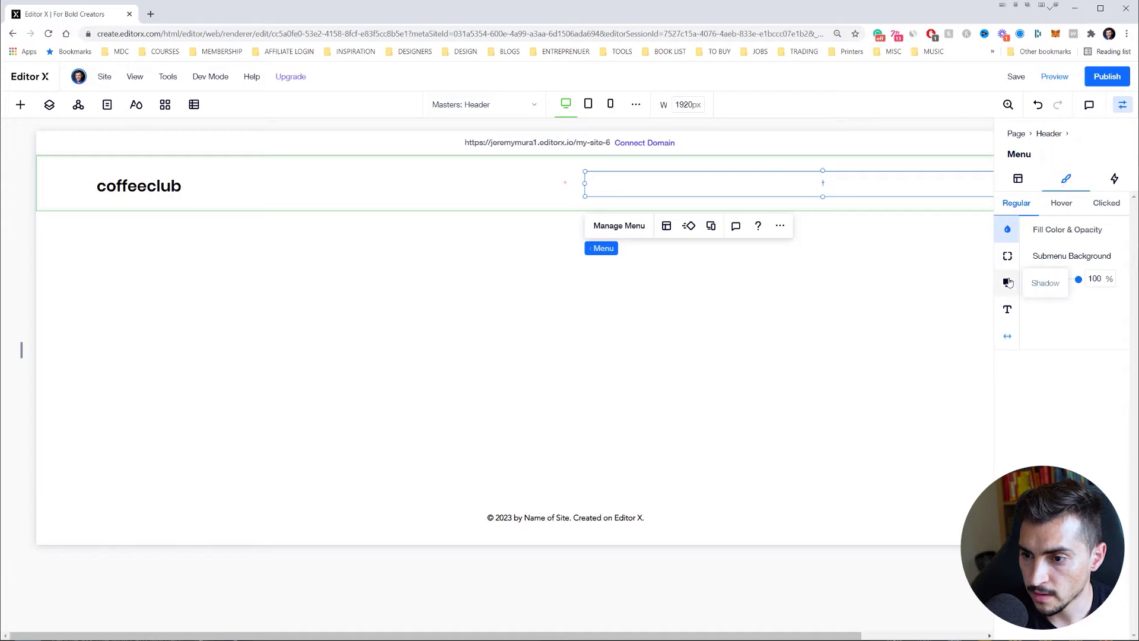
click(1008, 310)
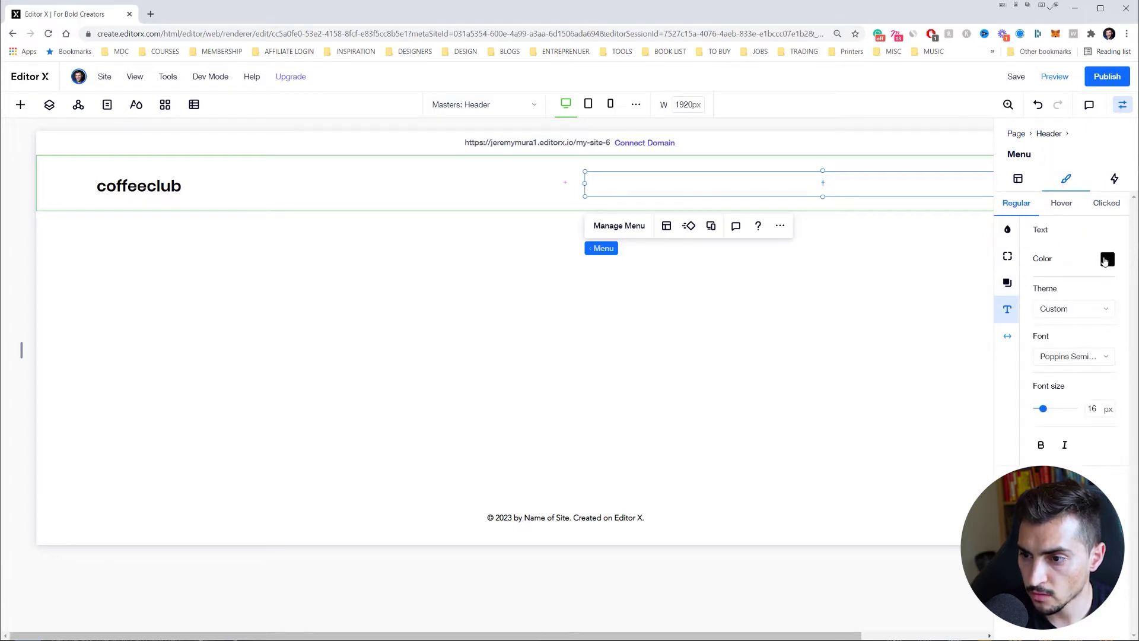
click(1106, 260)
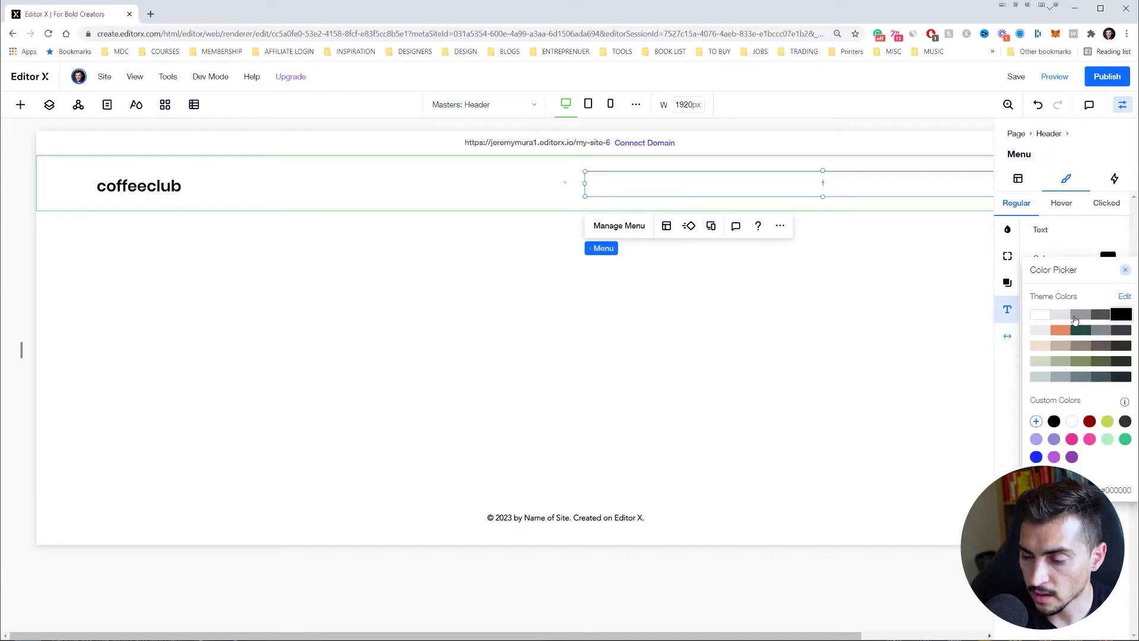
click(1071, 421)
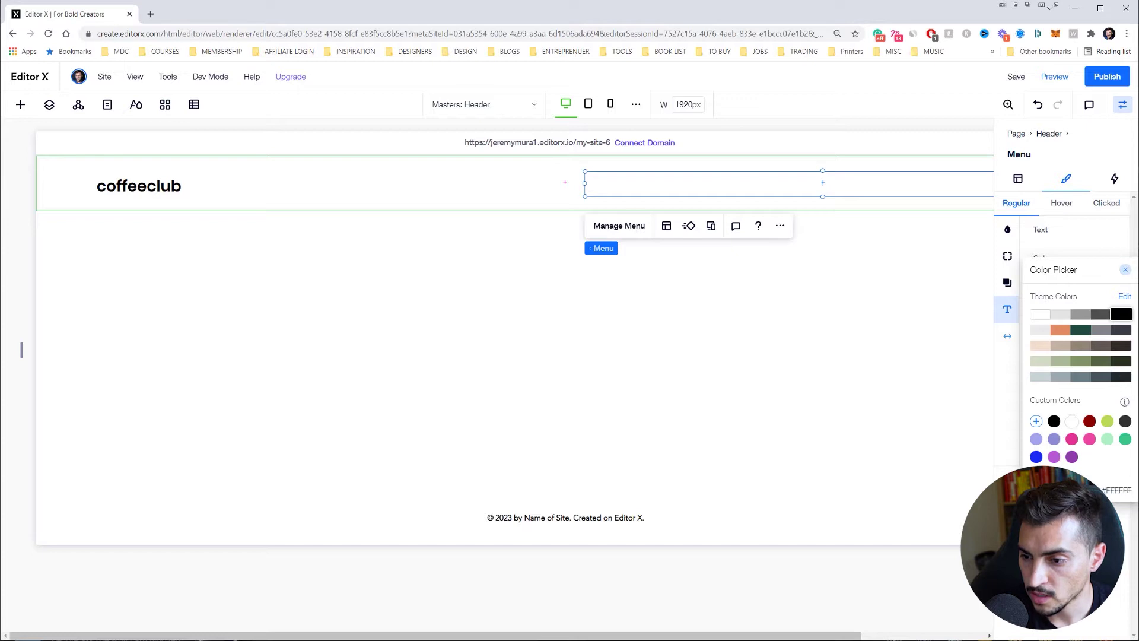
click(1036, 422)
click(1111, 487)
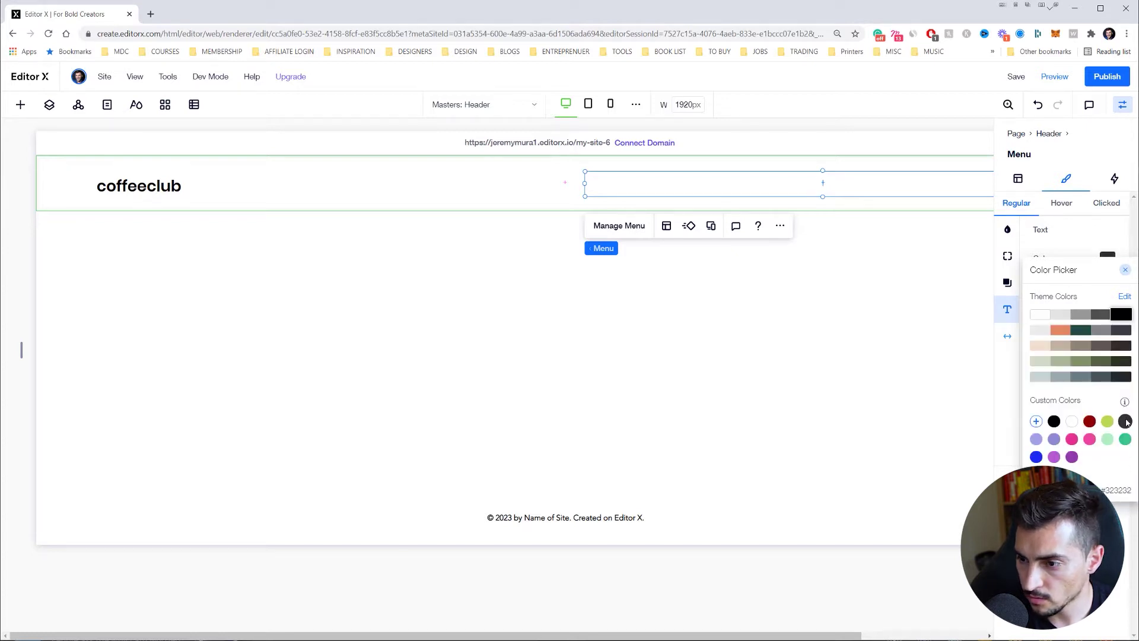
click(1080, 331)
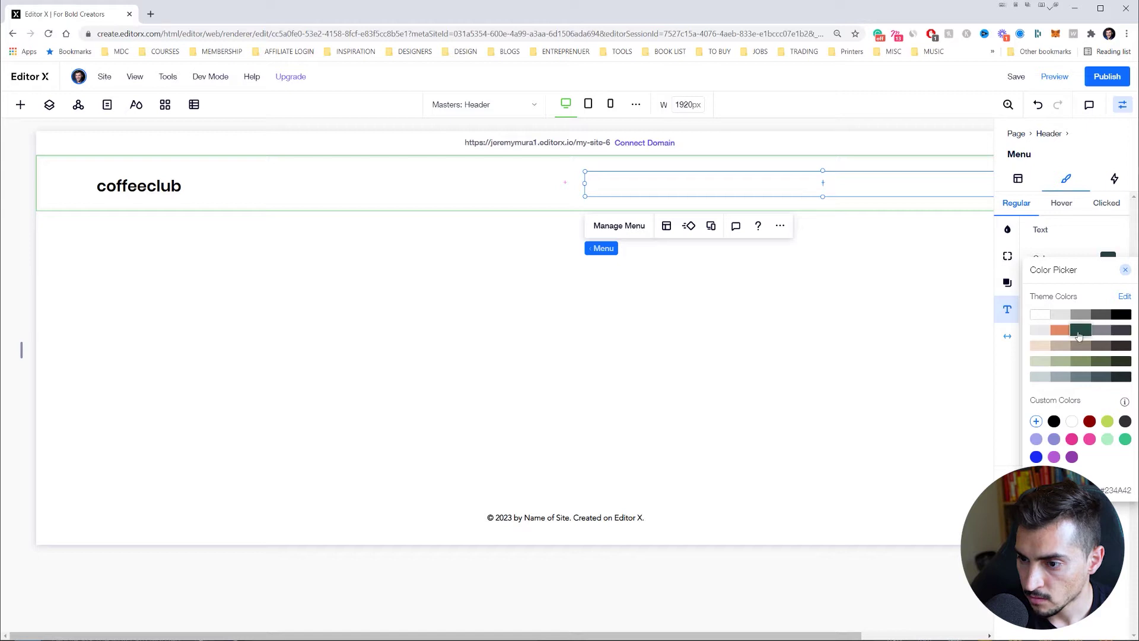
click(1098, 235)
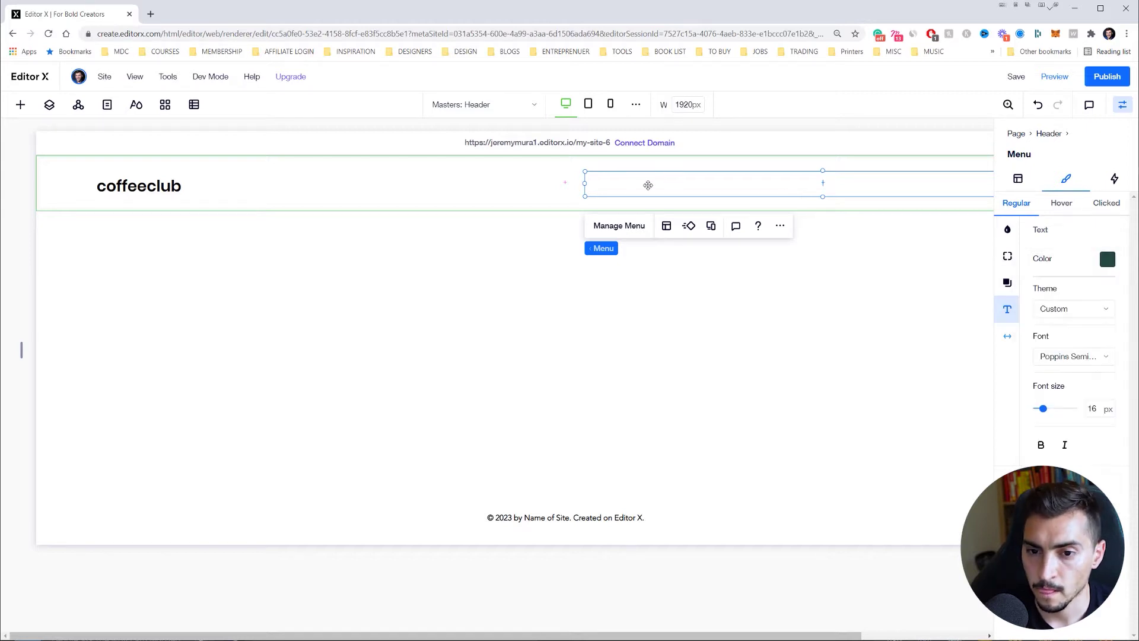
Step: Add all site pages (Home, Shop, About, FAQ) as menu items via Manage Menu
click(614, 226)
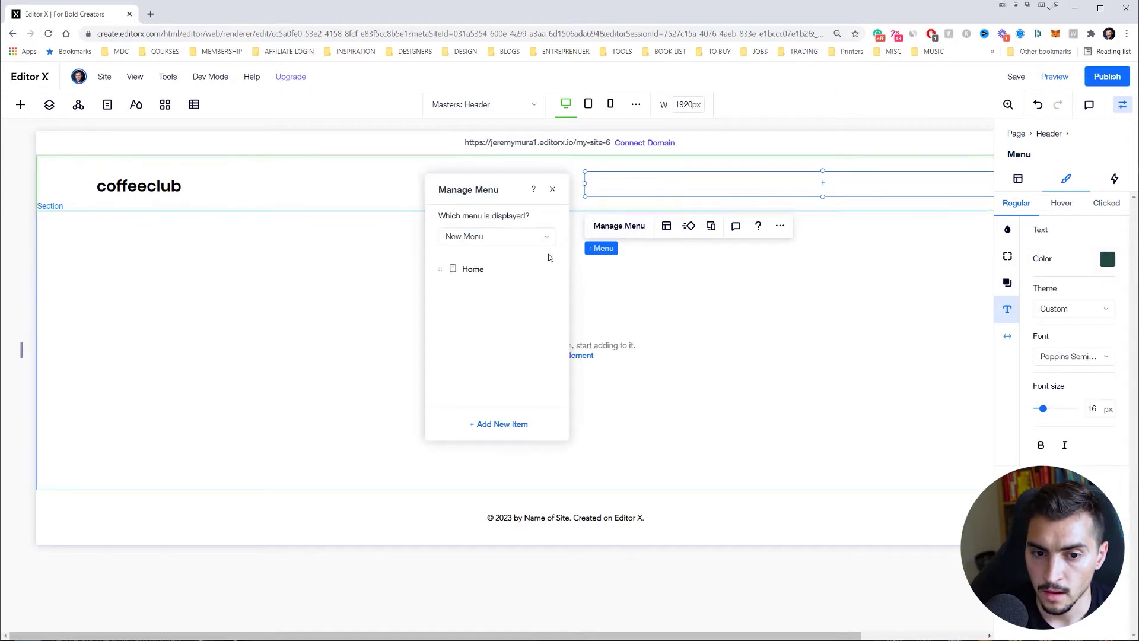
click(500, 238)
click(499, 423)
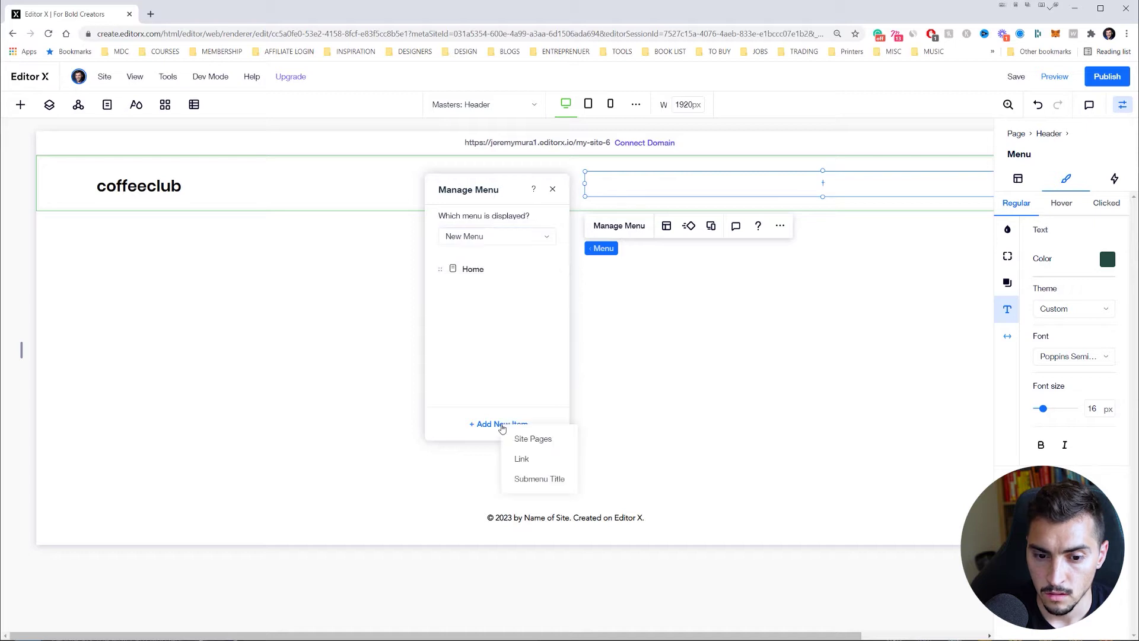
click(523, 438)
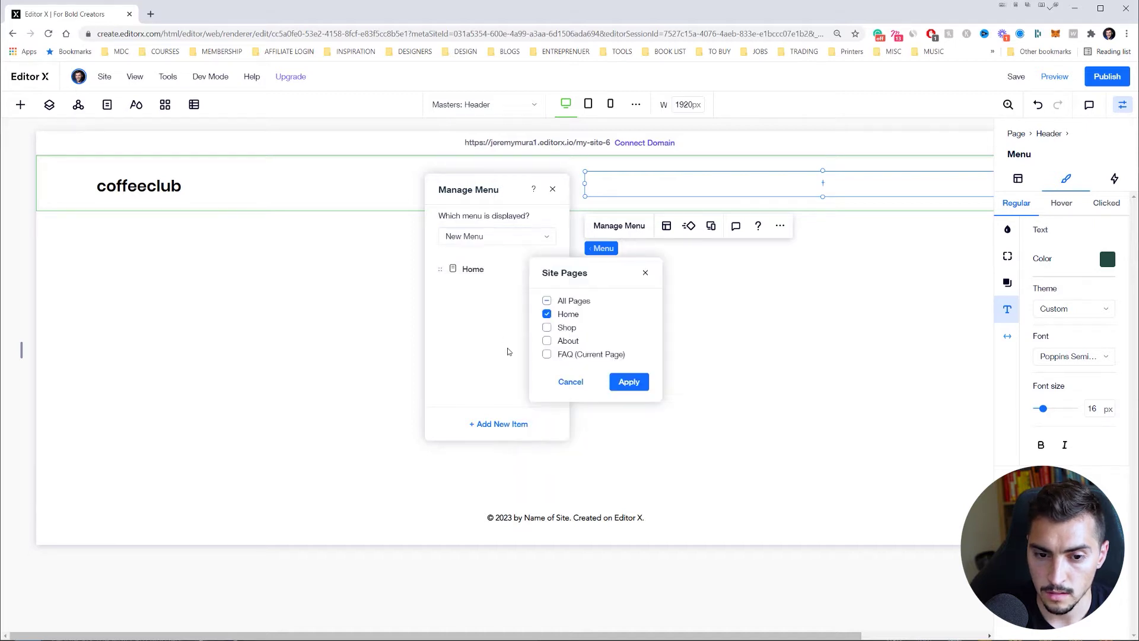
click(573, 302)
click(623, 381)
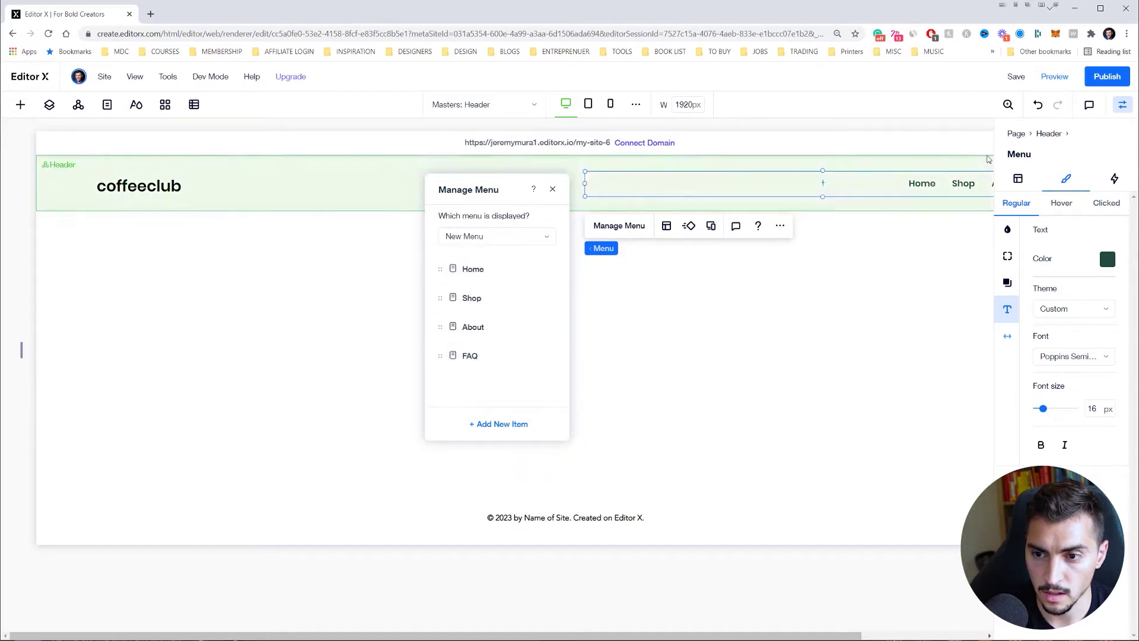
click(871, 184)
Step: Narrow the menu and reposition it toward the header's right side
drag(585, 182, 796, 182)
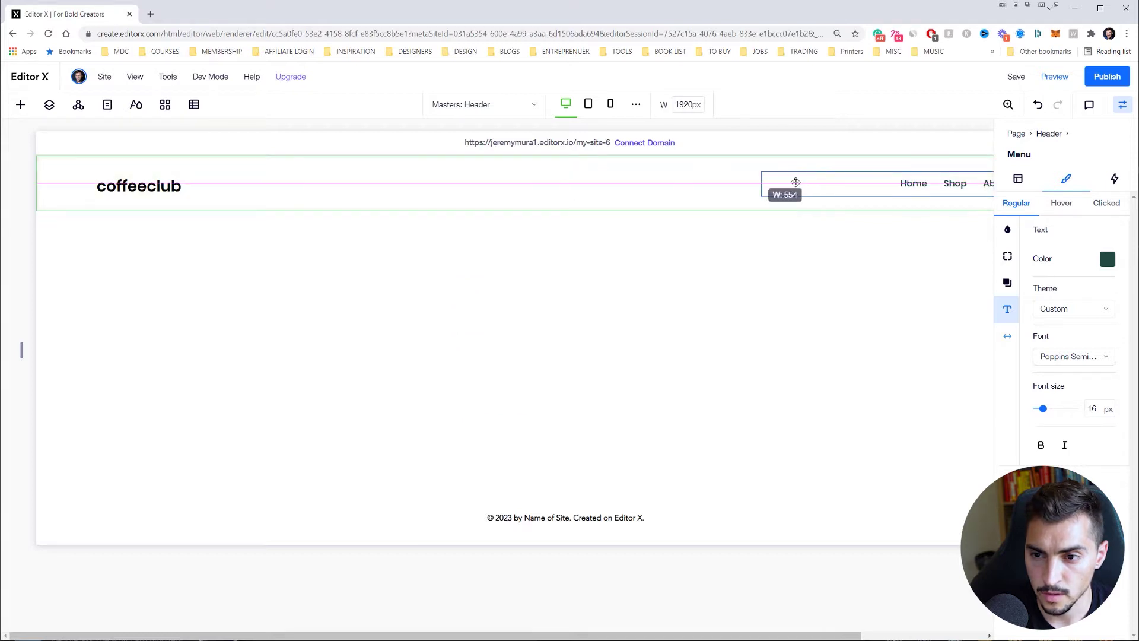
drag(933, 178, 707, 191)
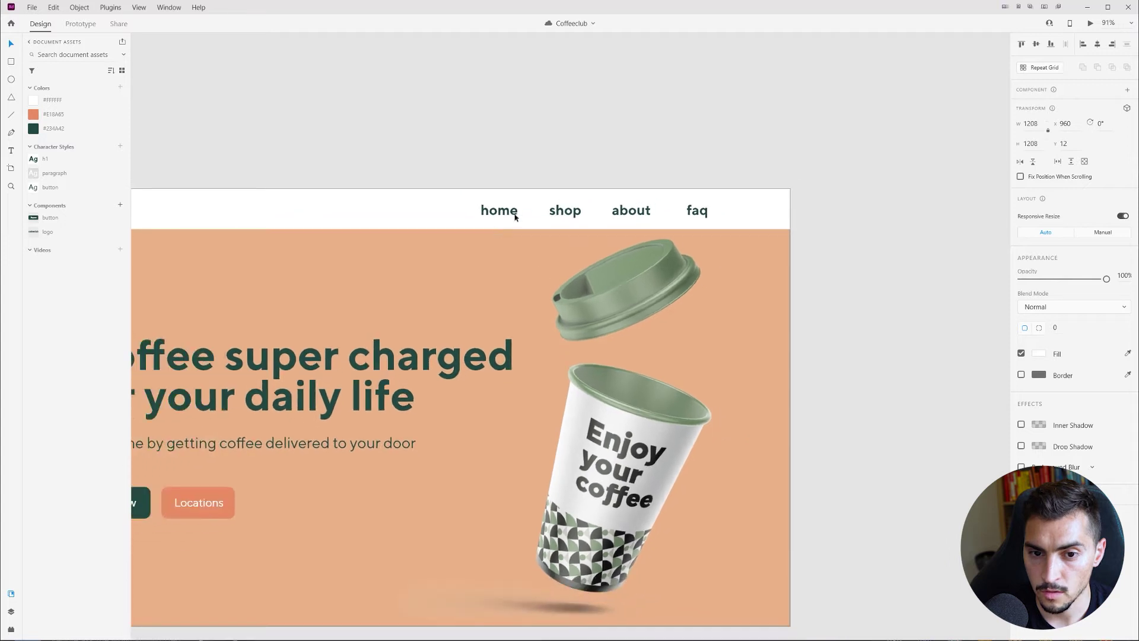
Step: Set the menu font size to 35px and widen it so all four pages fit
double_click(495, 212)
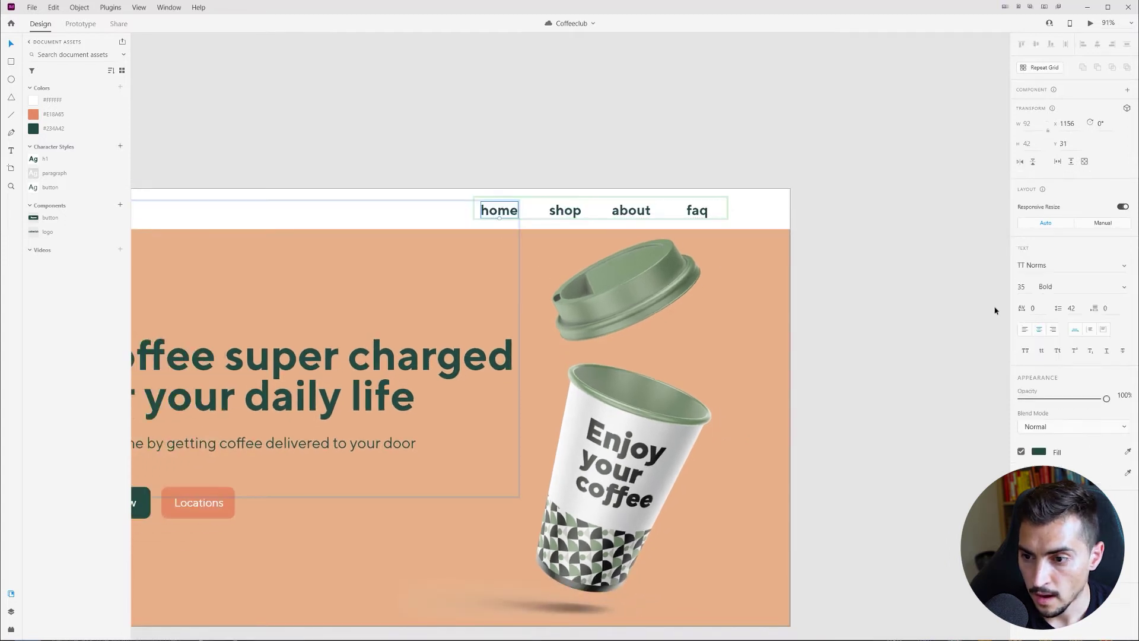
key(alt+Tab)
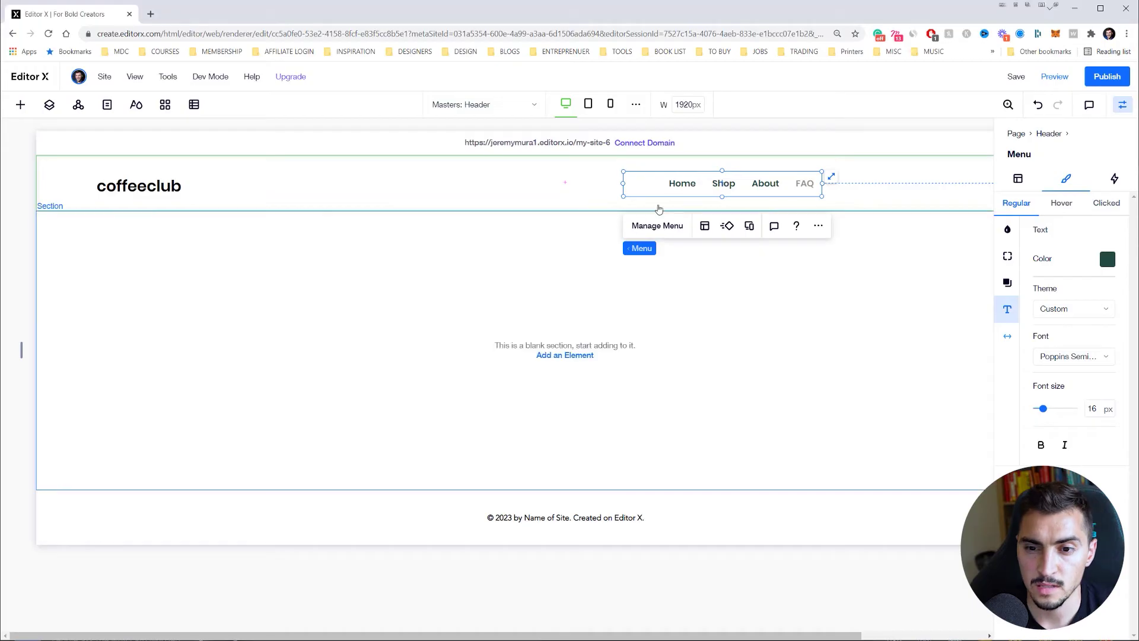
double_click(1093, 409)
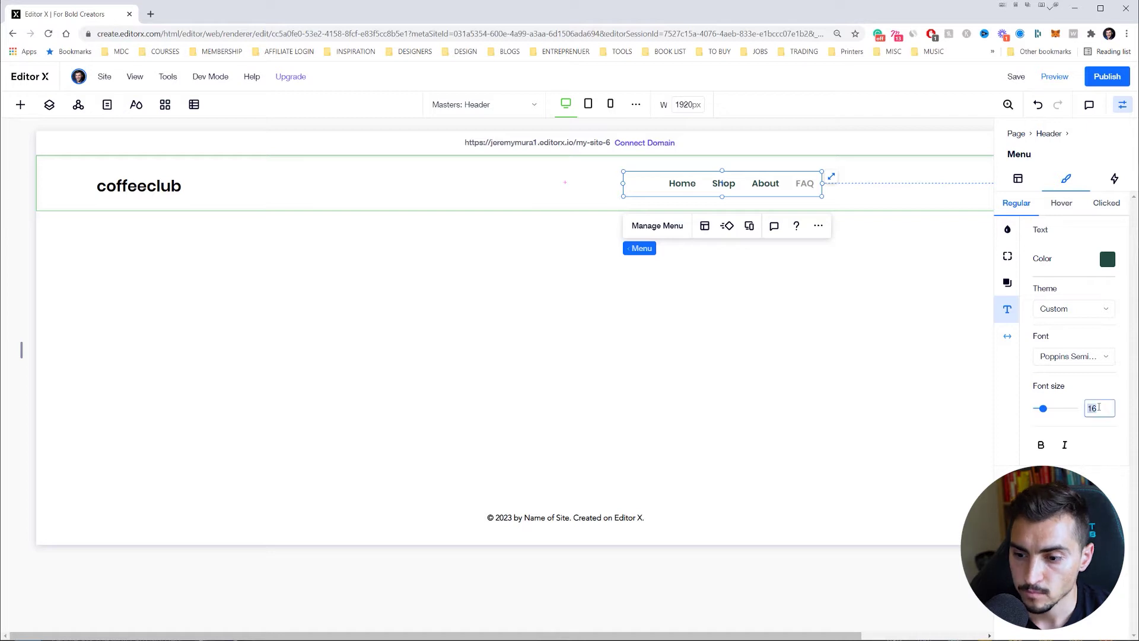
text(35)
drag(823, 184, 964, 183)
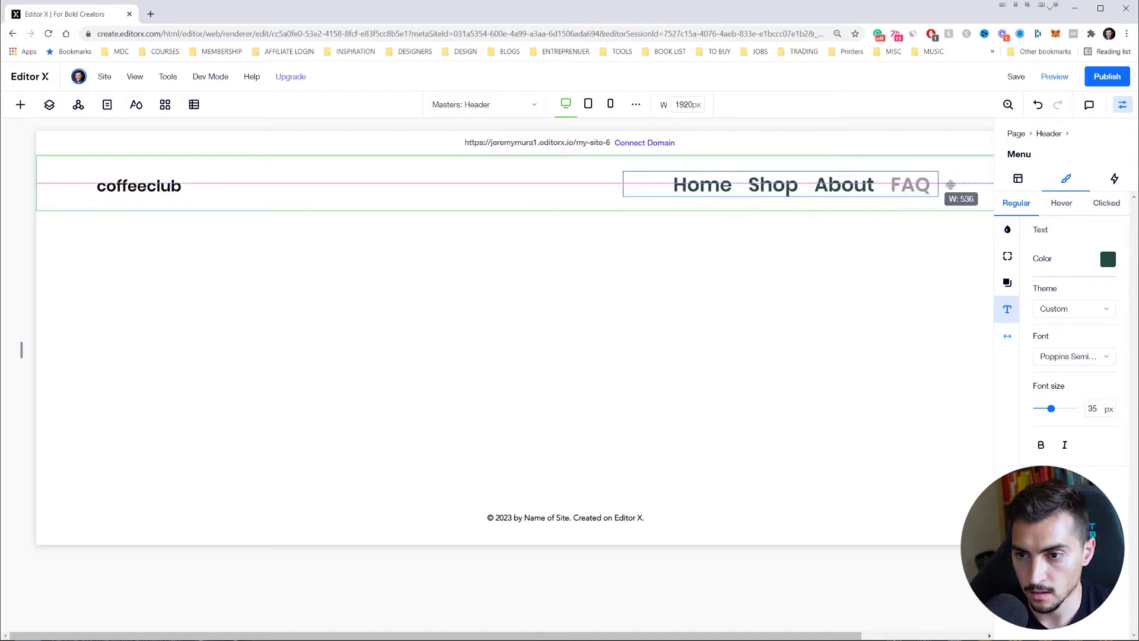
Step: Open the site pages list and go to the Faq page
click(895, 187)
click(244, 261)
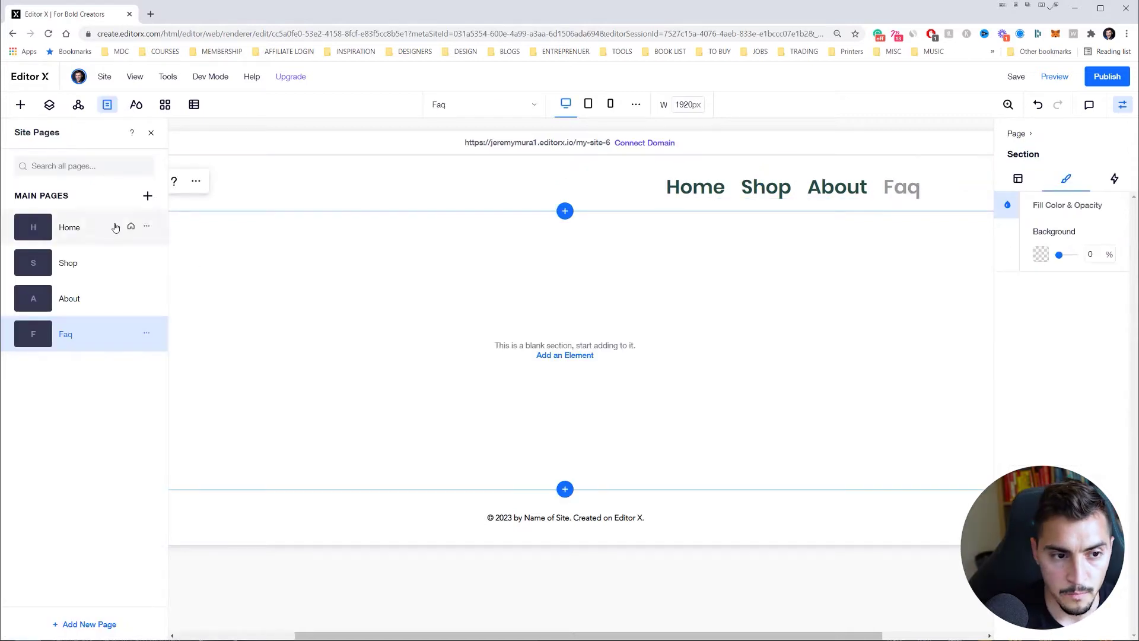
Step: View the FAQ page's layers and open the Quick Add elements panel
click(50, 106)
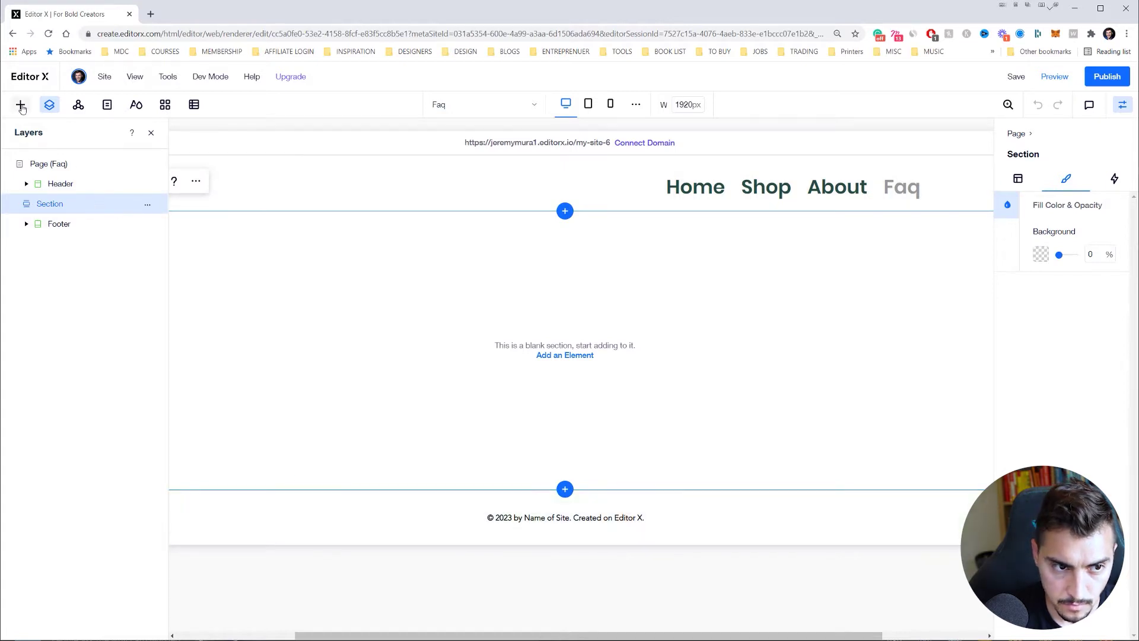
click(20, 105)
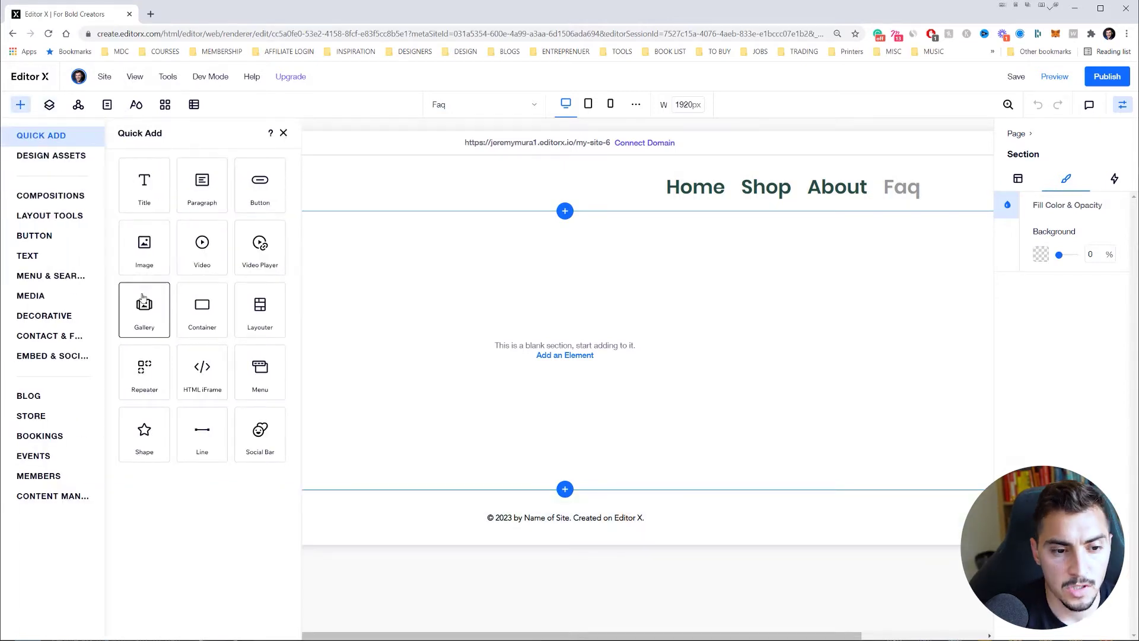
Step: Drop a container into the blank section, stretch it to fill, and raise its background opacity
drag(200, 305, 433, 307)
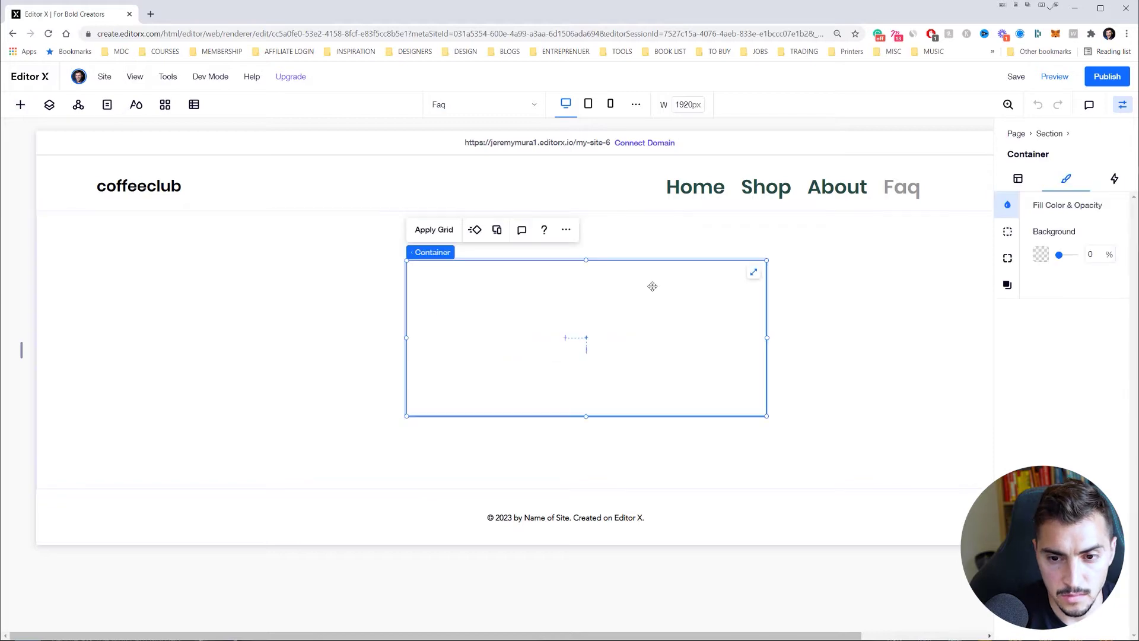
click(754, 275)
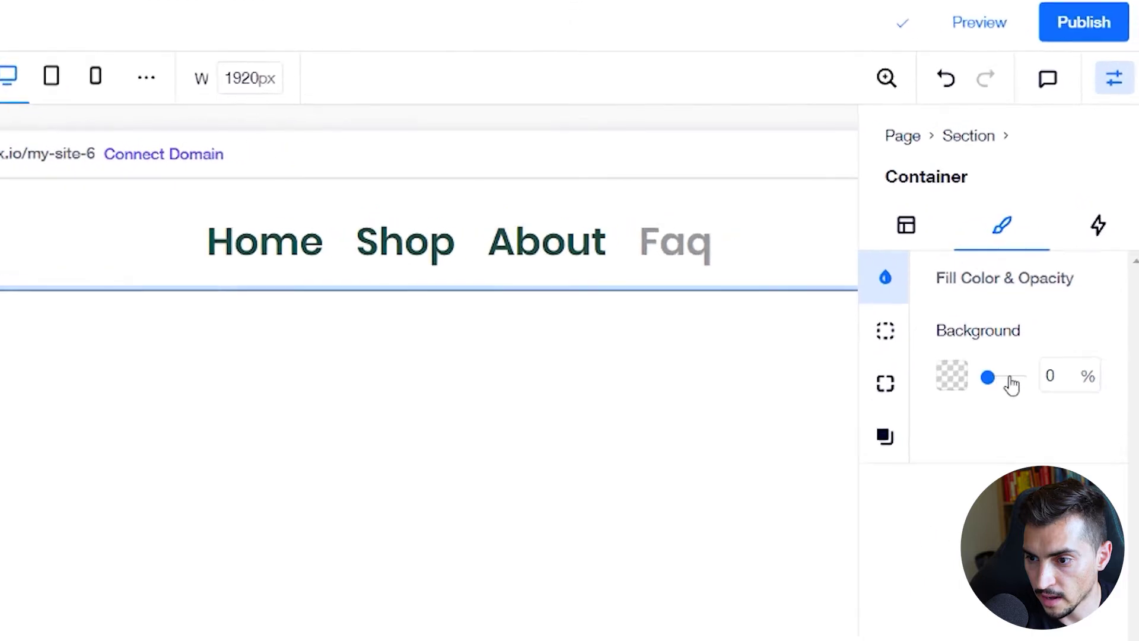
drag(1012, 383, 1028, 383)
click(951, 377)
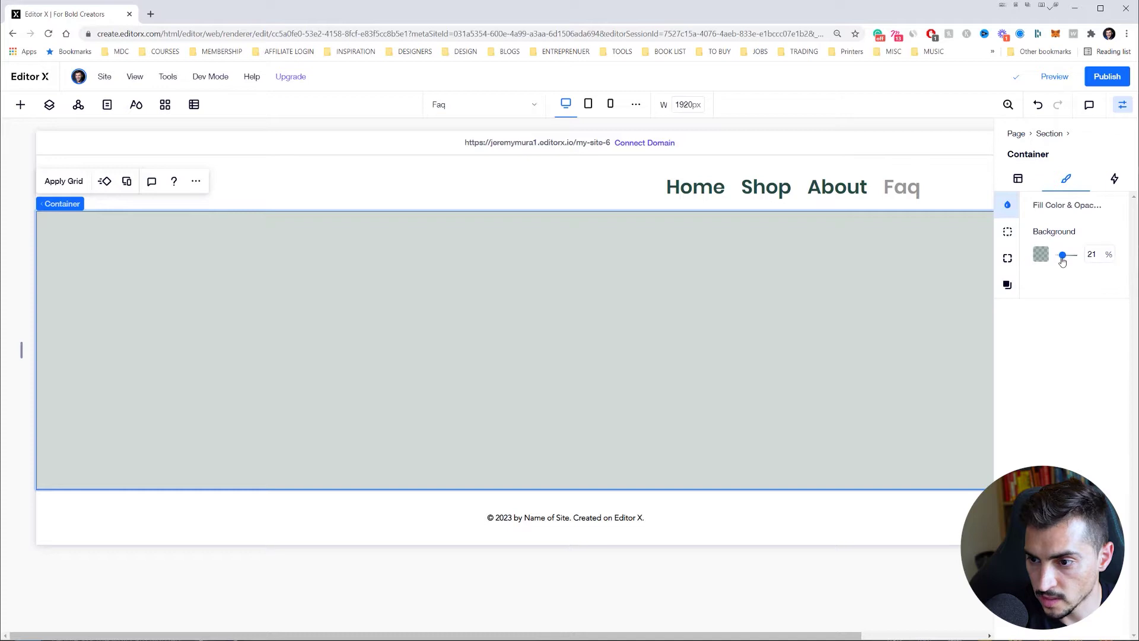
drag(1062, 256, 1104, 260)
Step: Give the container the orange theme colour at 100% opacity
click(1041, 256)
click(1059, 328)
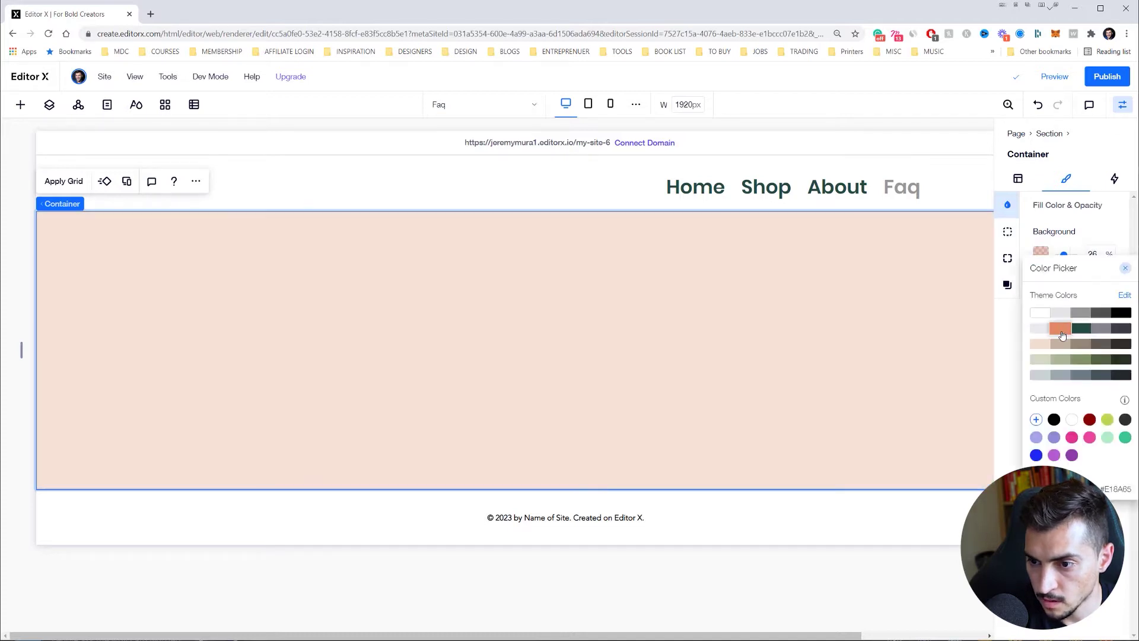
click(1082, 235)
drag(1064, 256, 1104, 258)
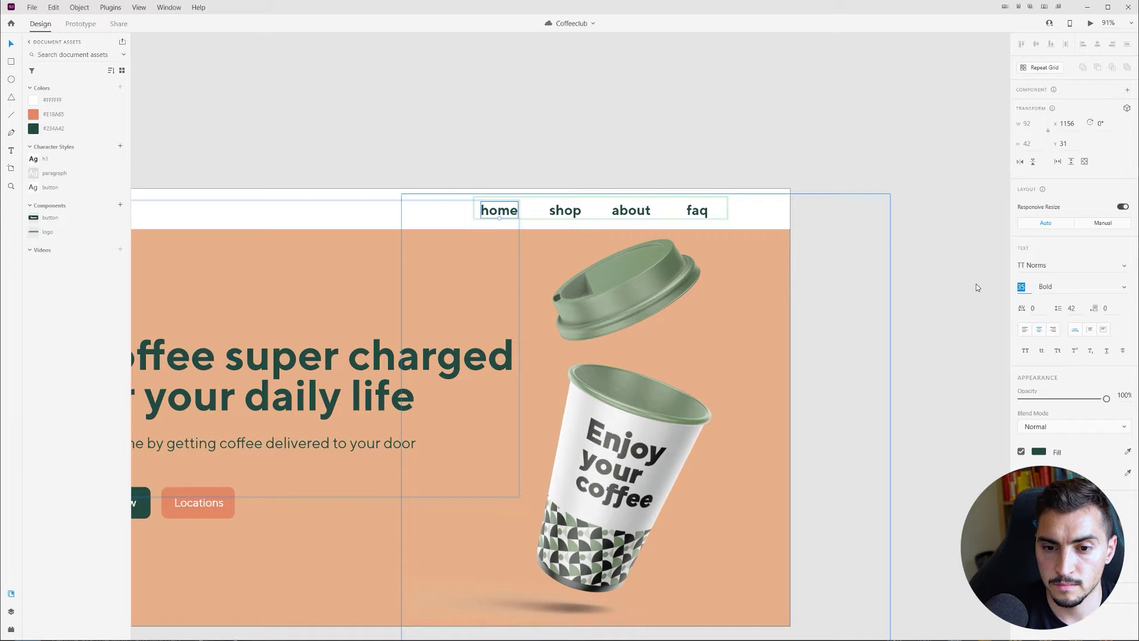
drag(463, 177, 706, 92)
Step: Add the hero artboard's grey #707070 and peach colours to the XD document swatches and select the peach hex
key(ctrl+0)
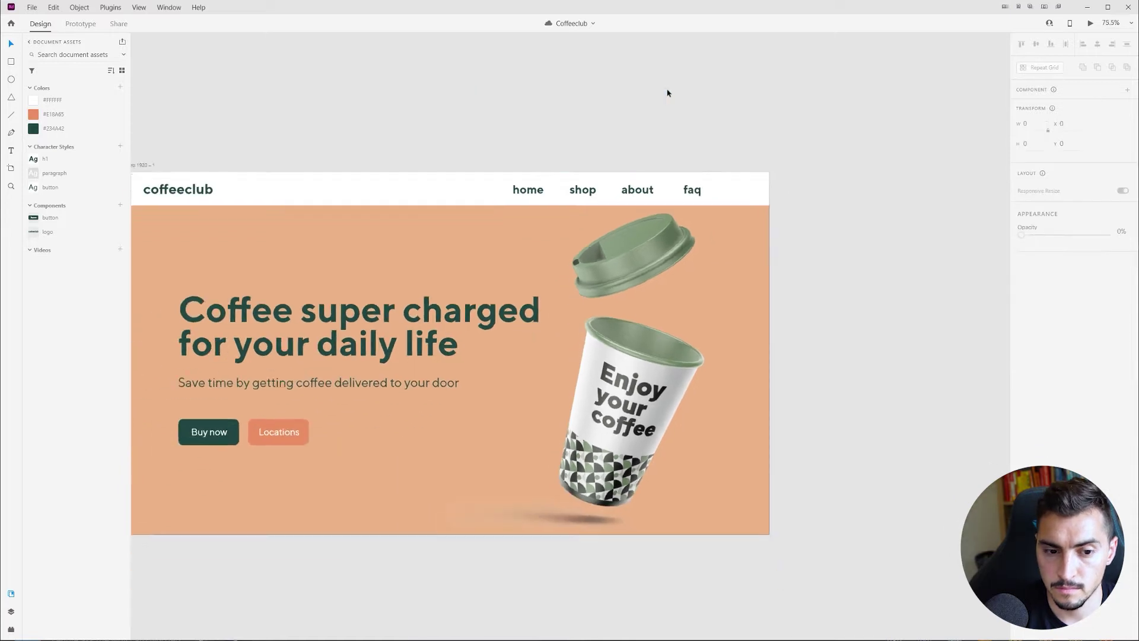
click(361, 504)
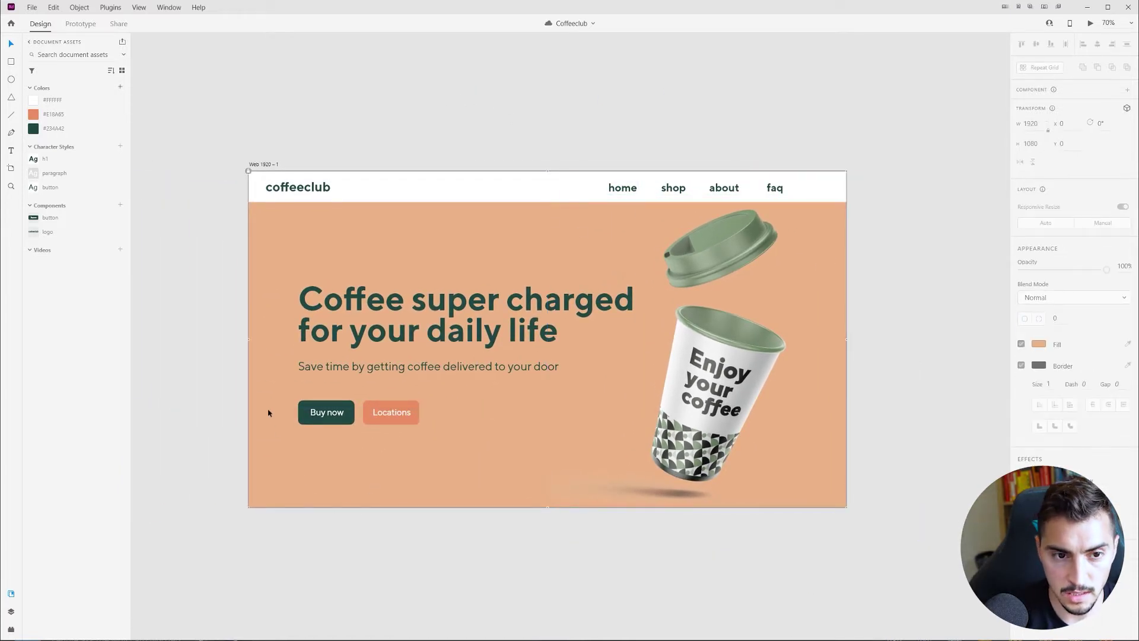
key(Escape)
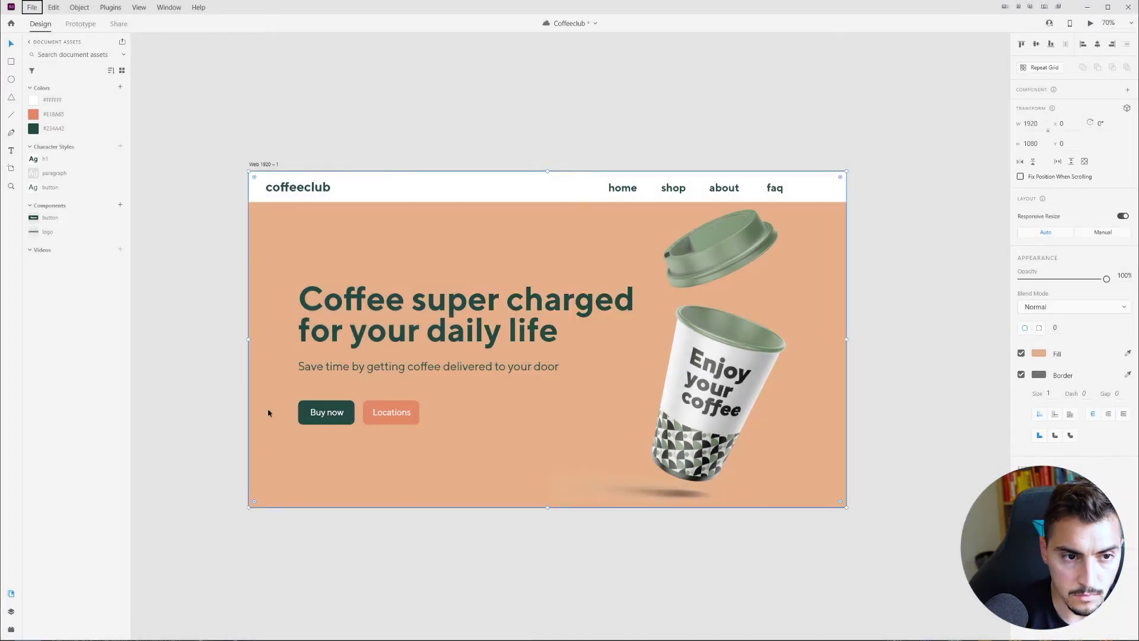
click(121, 87)
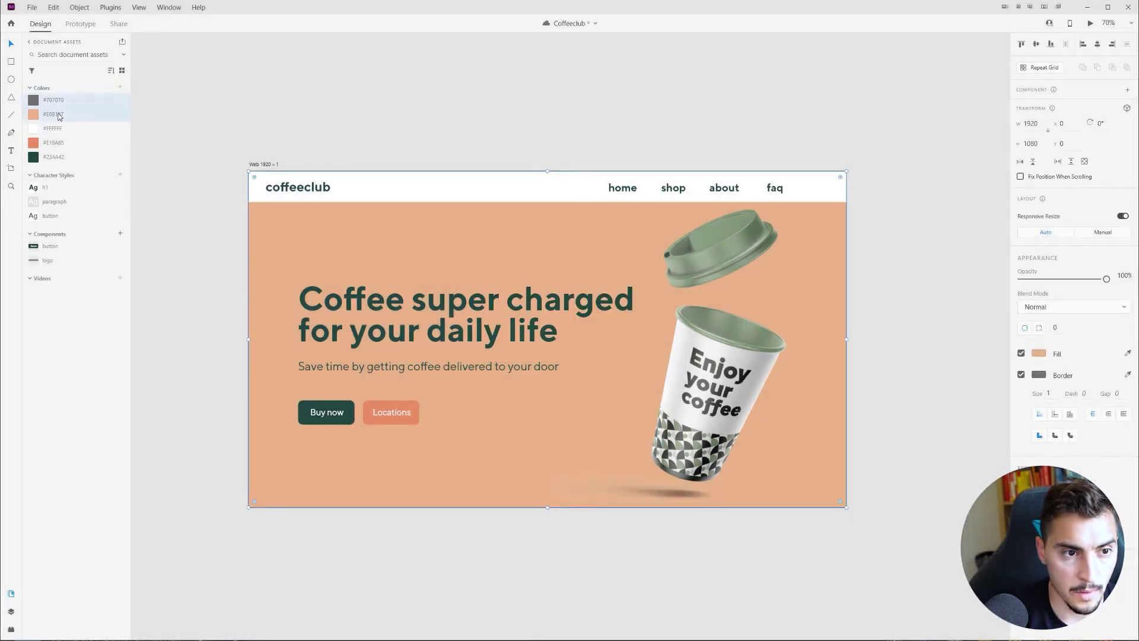
double_click(63, 115)
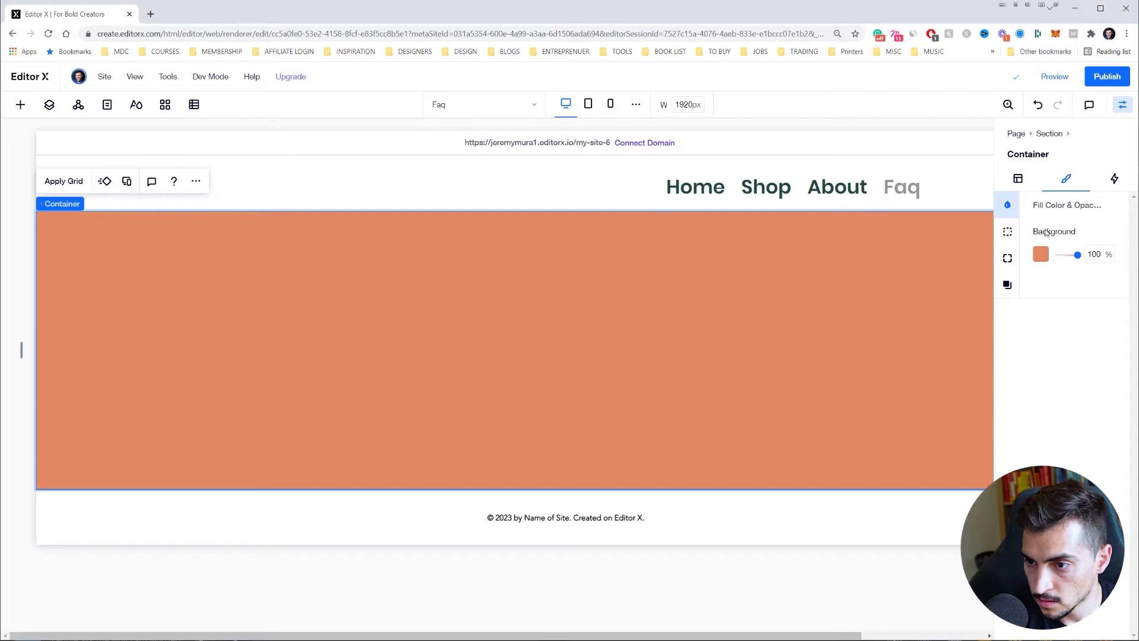
Step: Save custom colour #E6B187 and give the container a pale peach background at 38% opacity
click(1040, 254)
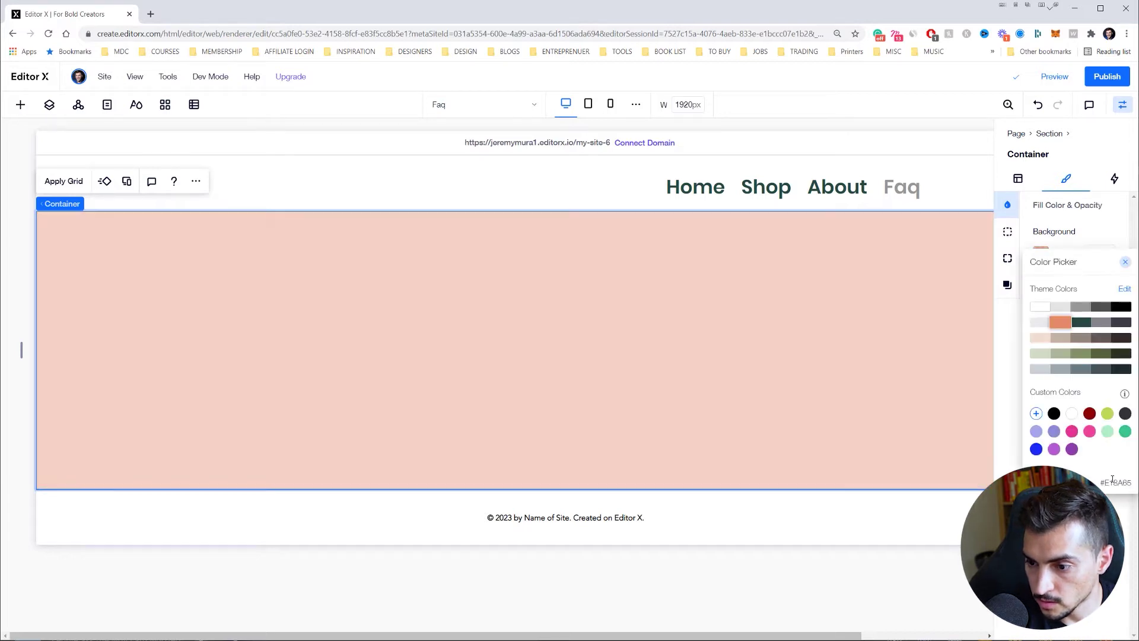
click(1037, 413)
text(E6B187)
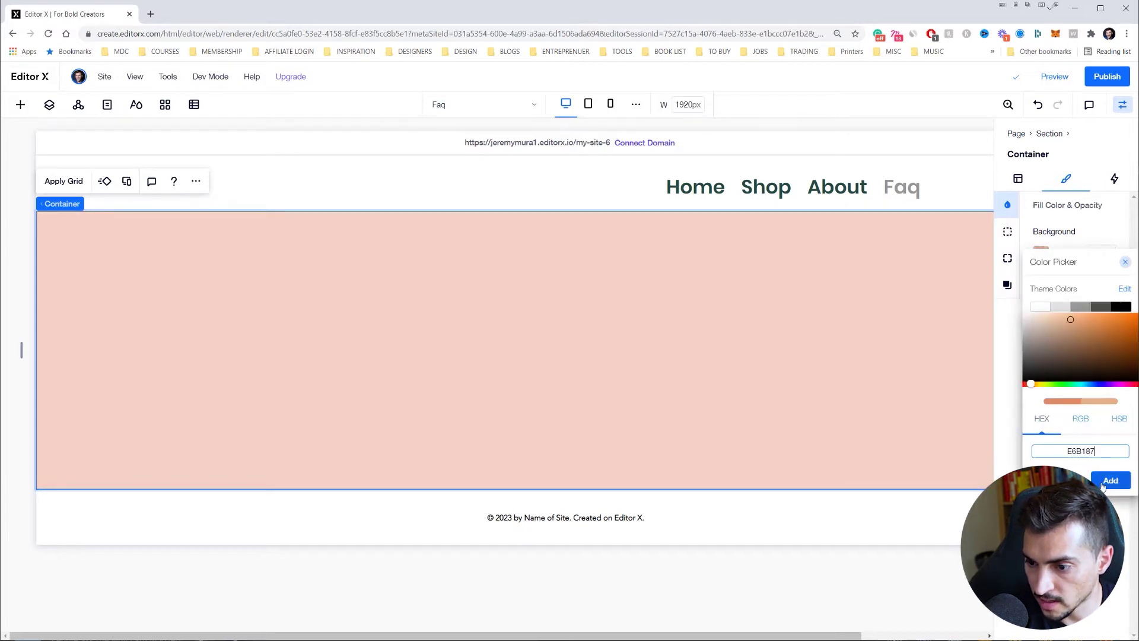
click(1111, 480)
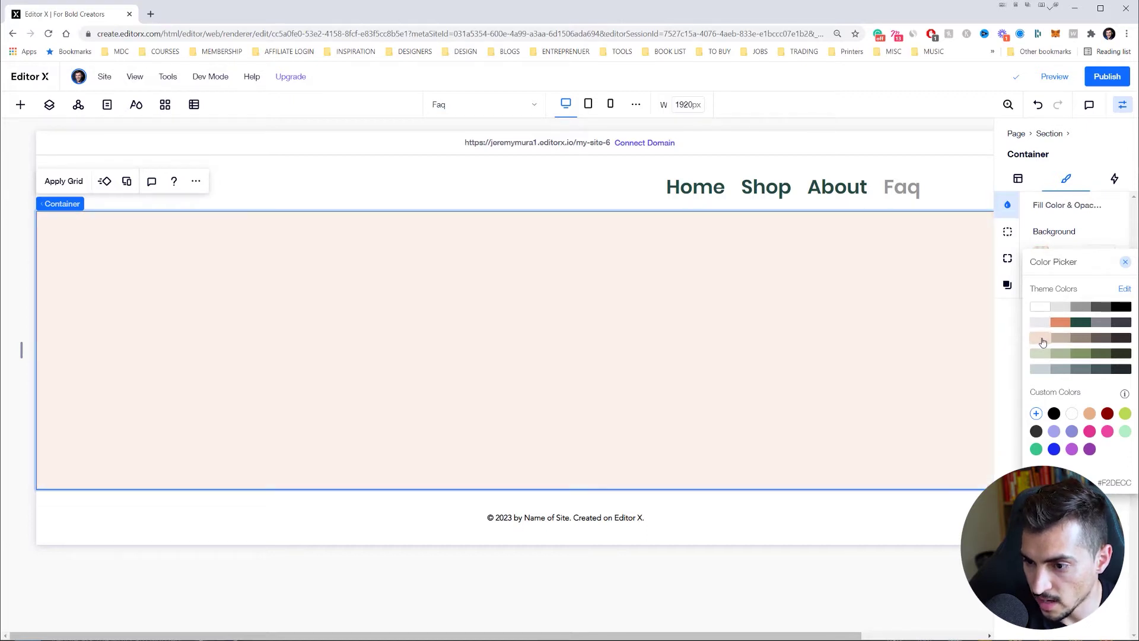
click(1040, 337)
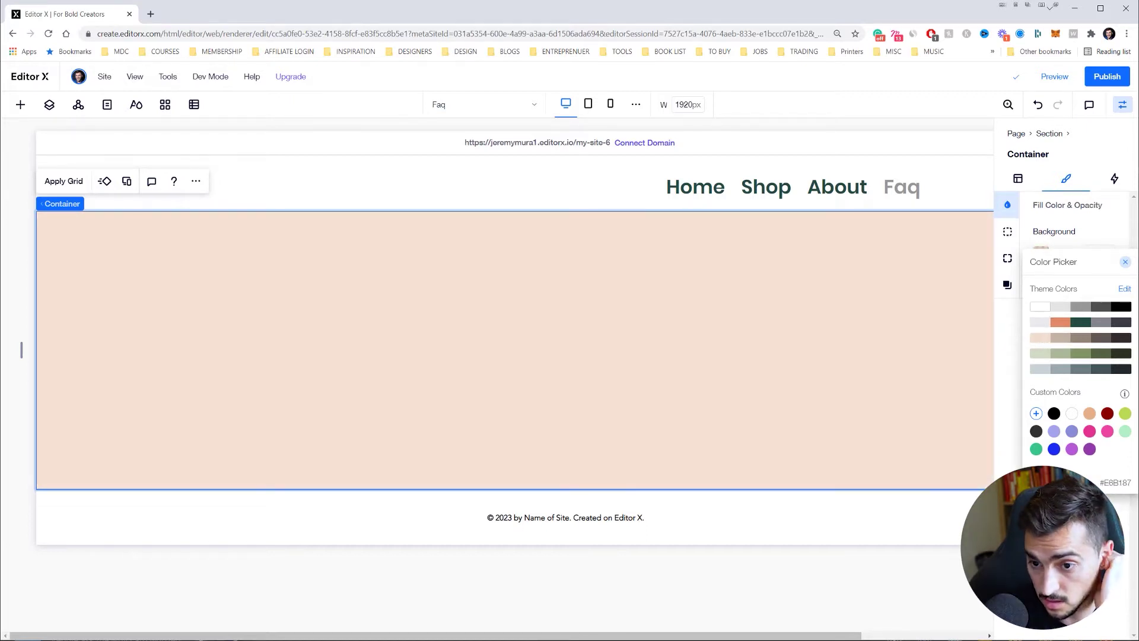
click(535, 316)
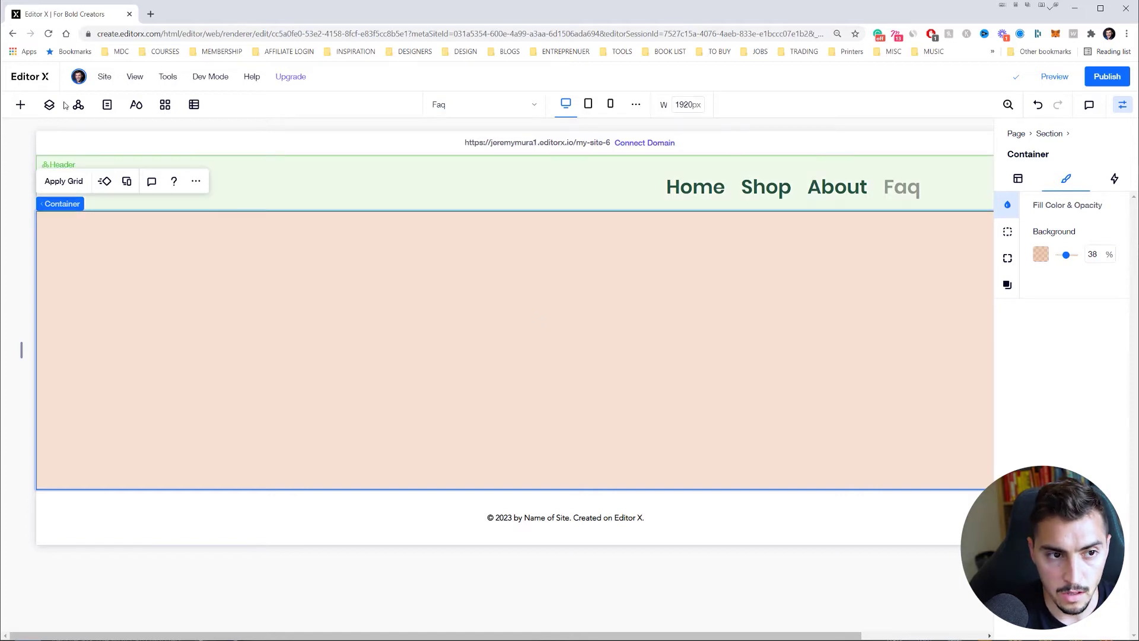
Step: Browse the Add panel's Compositions and Layout Tools, jumping to the layouter and lightbox presets
click(24, 104)
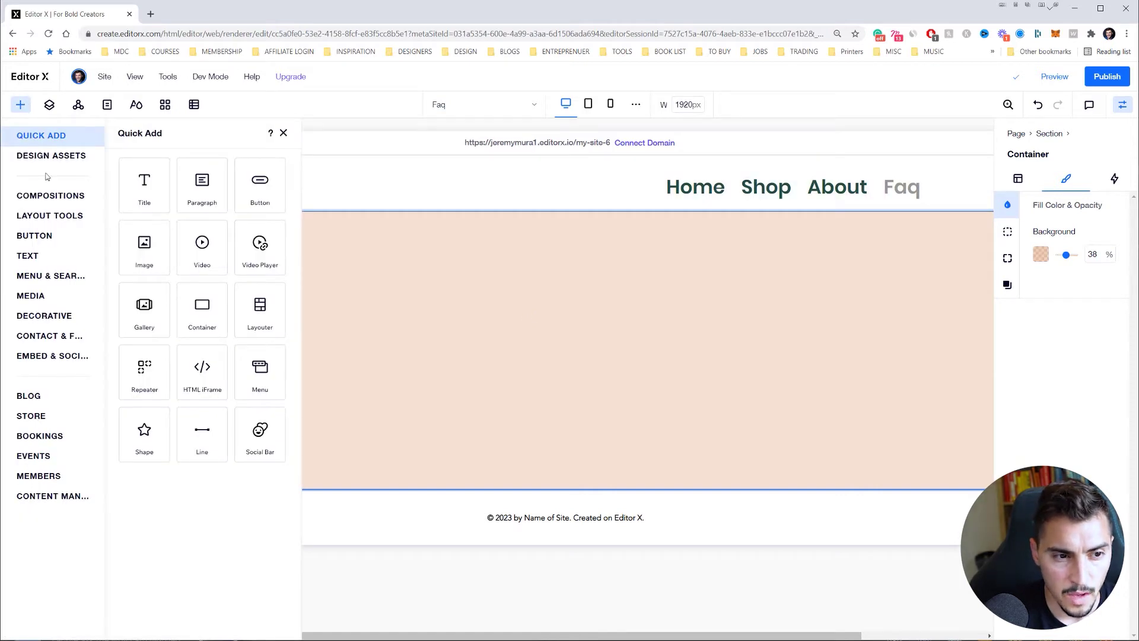
click(29, 201)
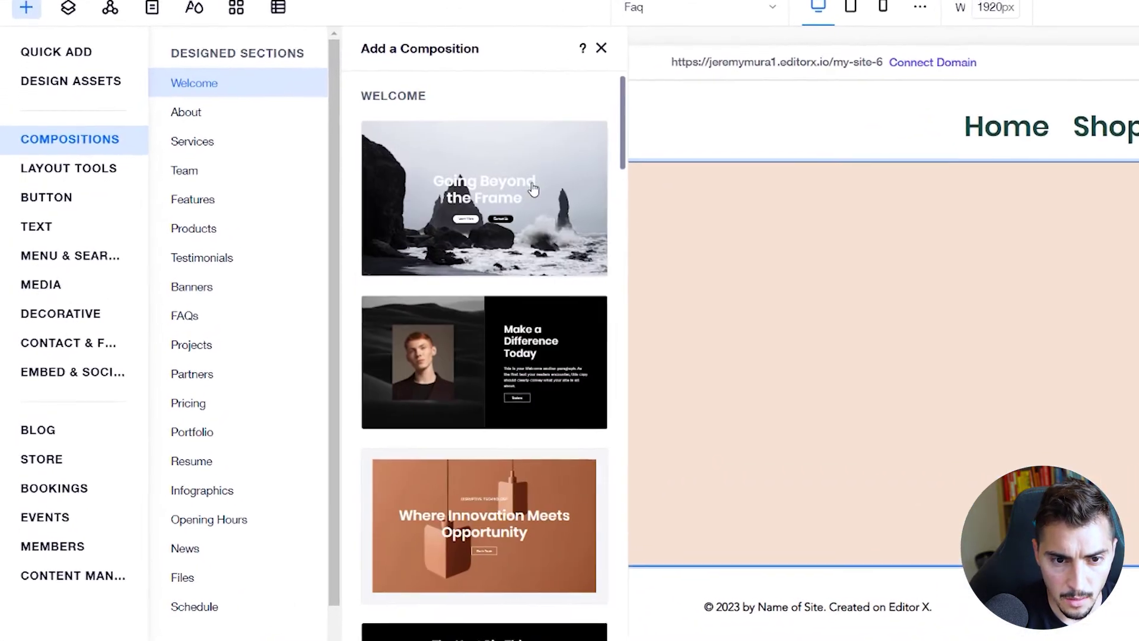
scroll(526, 253, down, 2)
scroll(553, 267, down, 3)
scroll(553, 267, down, 3)
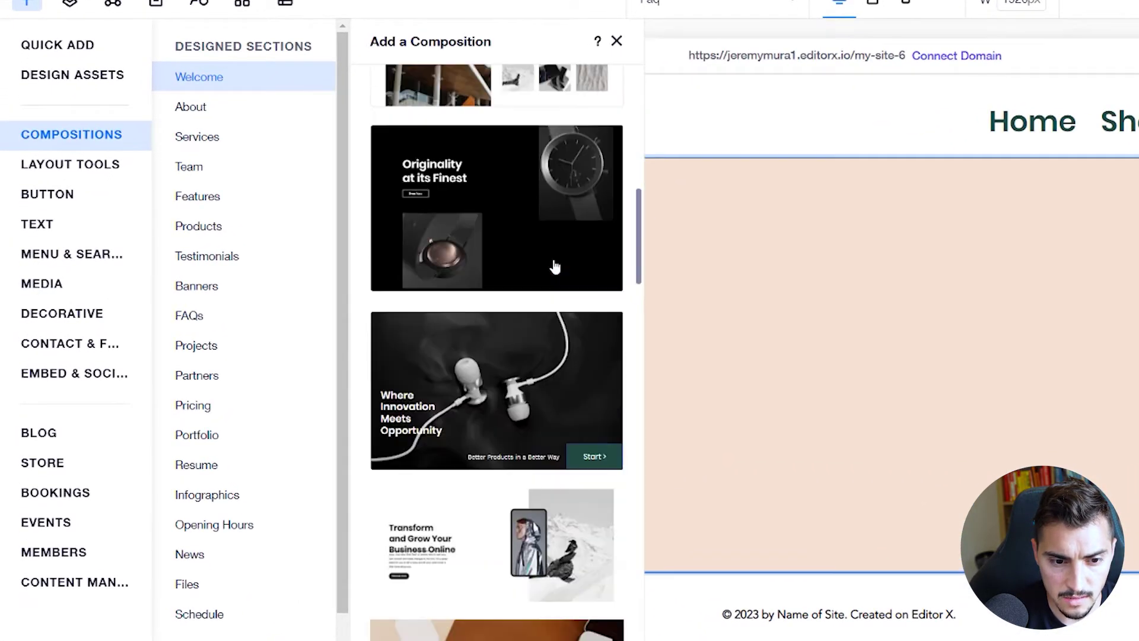
scroll(553, 267, down, 4)
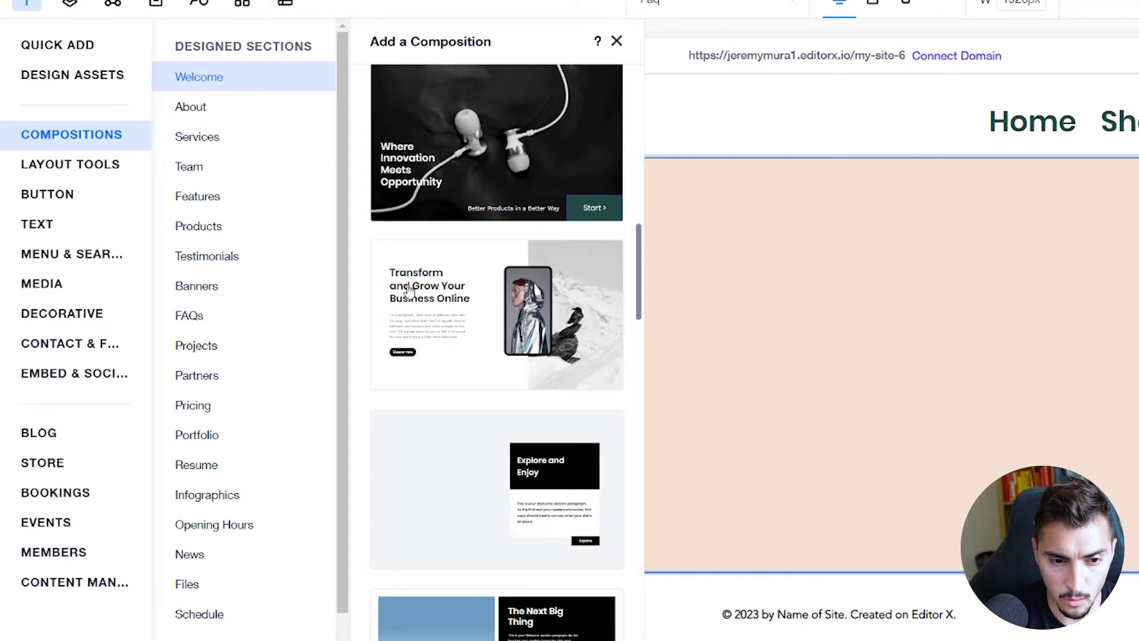
scroll(411, 295, down, 3)
scroll(427, 349, down, 5)
scroll(436, 348, down, 4)
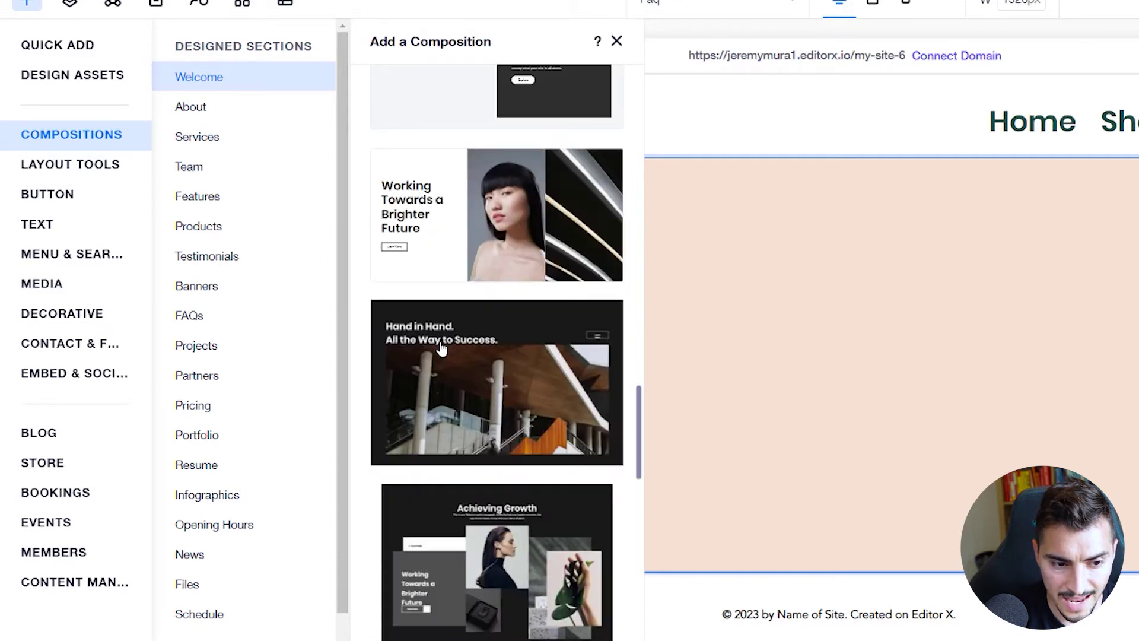
scroll(452, 419, down, 4)
scroll(453, 419, down, 4)
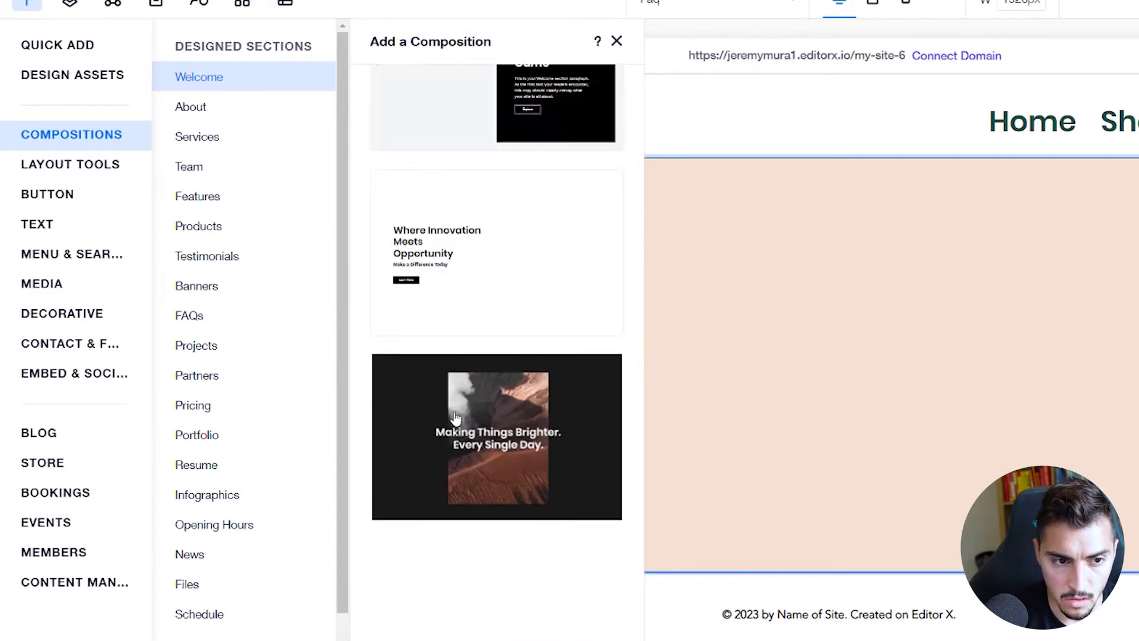
scroll(624, 241, down, 4)
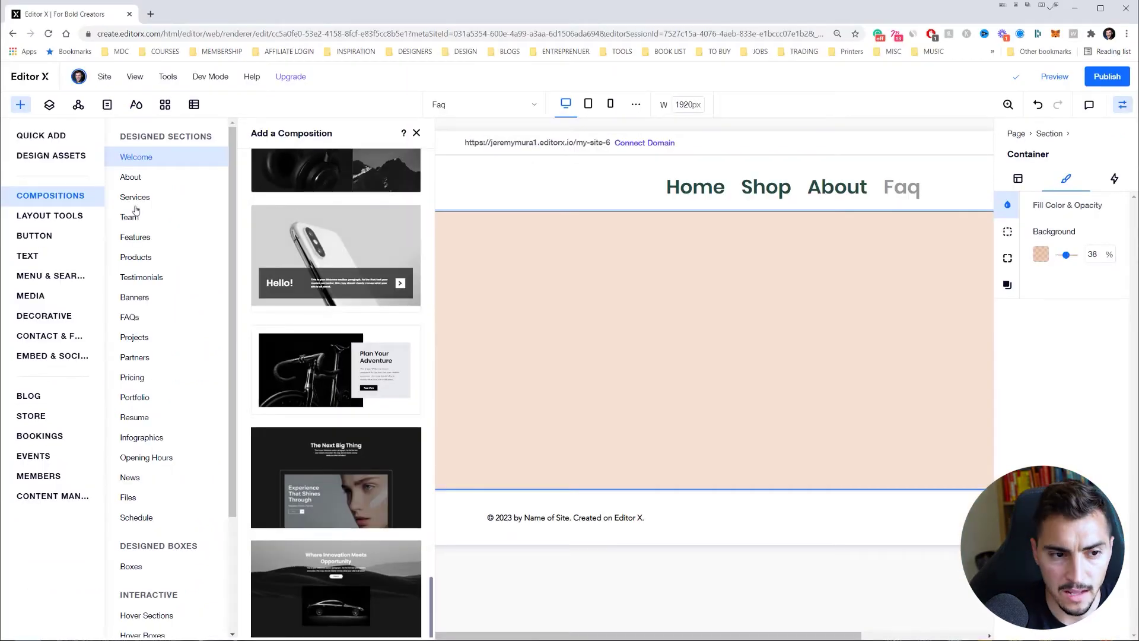
click(50, 215)
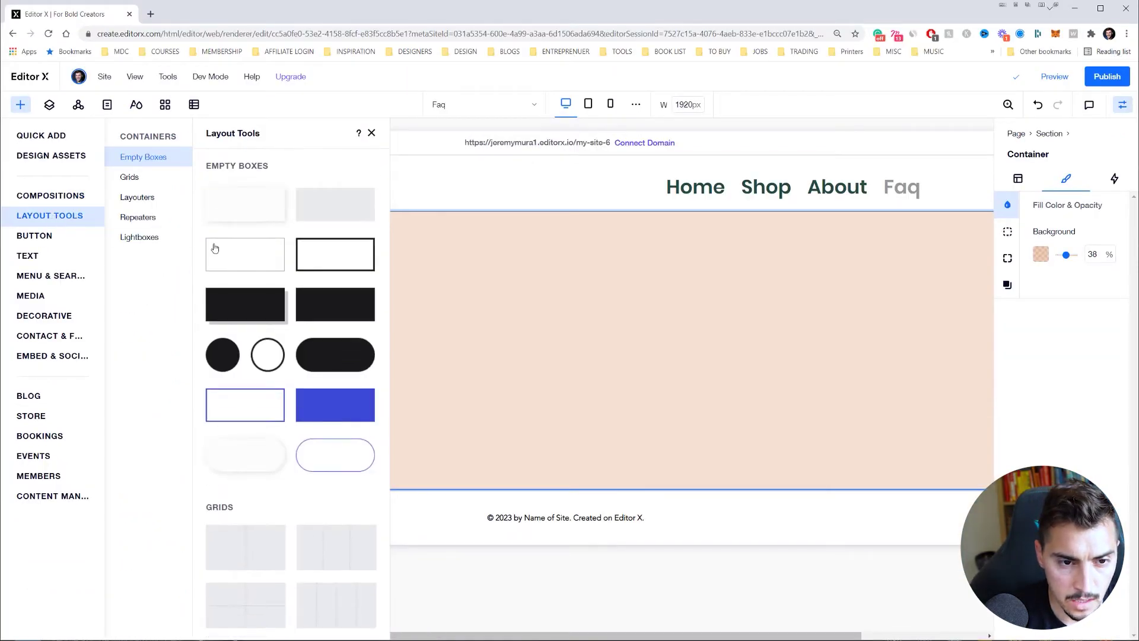
scroll(267, 253, down, 1)
scroll(272, 272, down, 2)
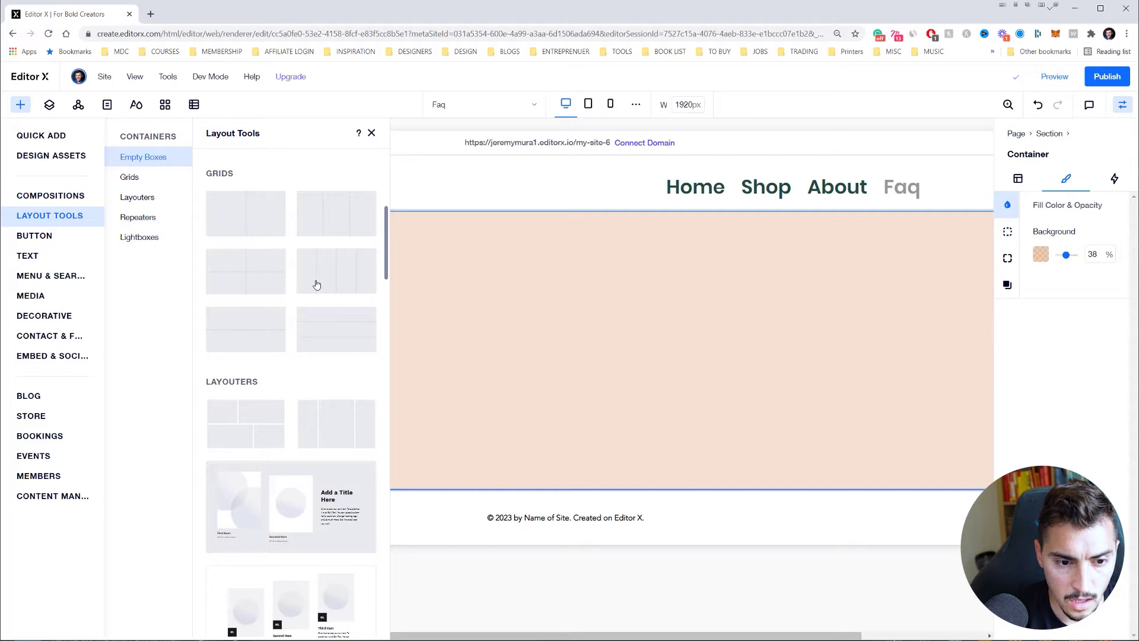
scroll(316, 285, down, 1)
scroll(316, 294, down, 3)
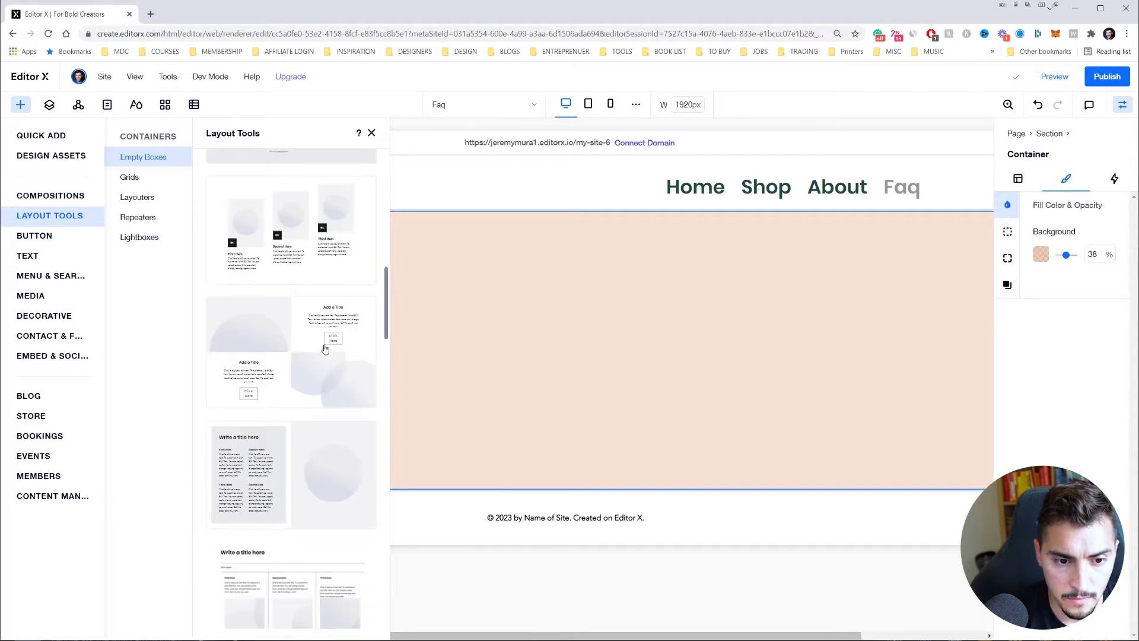
scroll(324, 348, down, 5)
scroll(325, 347, up, 5)
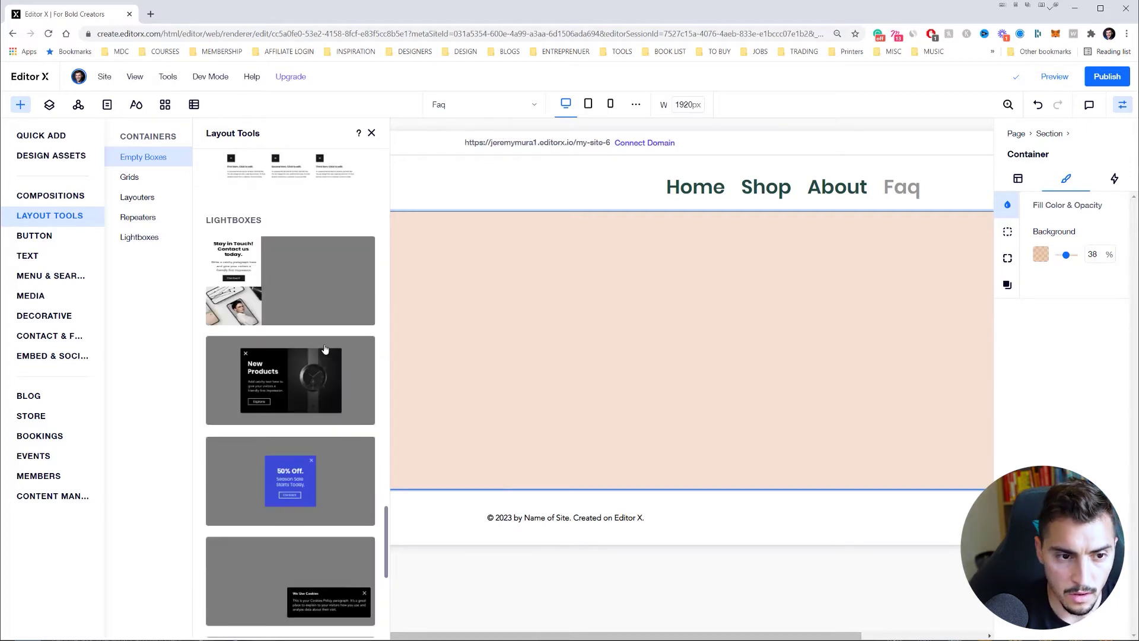
click(138, 197)
click(139, 238)
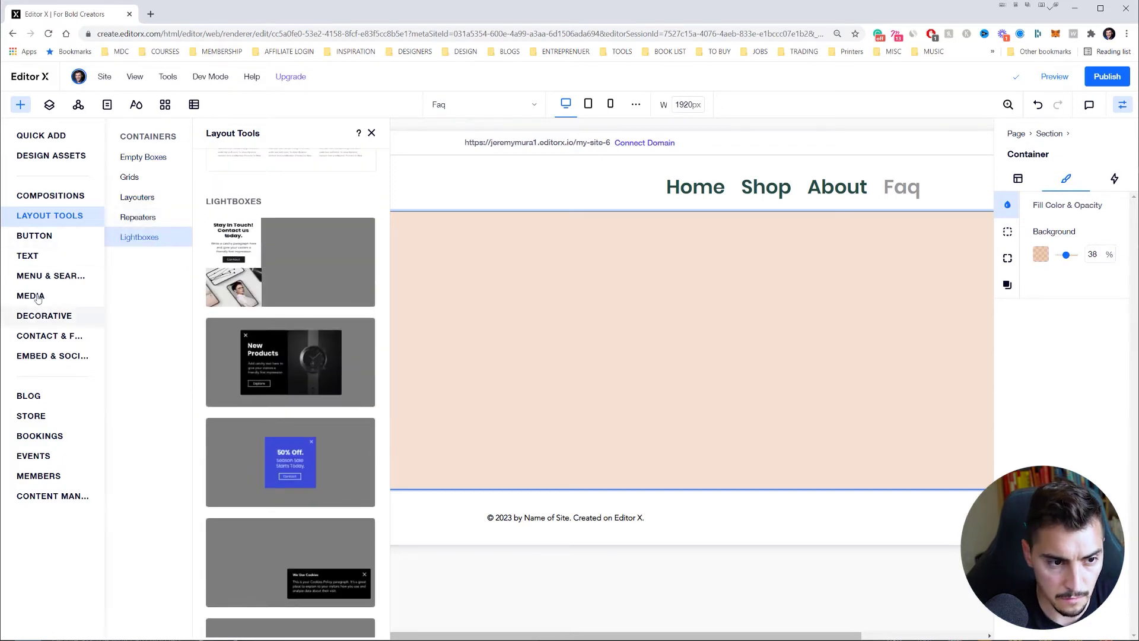
Step: Check the Layers panel, then from Design Assets add a new title text to the hero
click(49, 104)
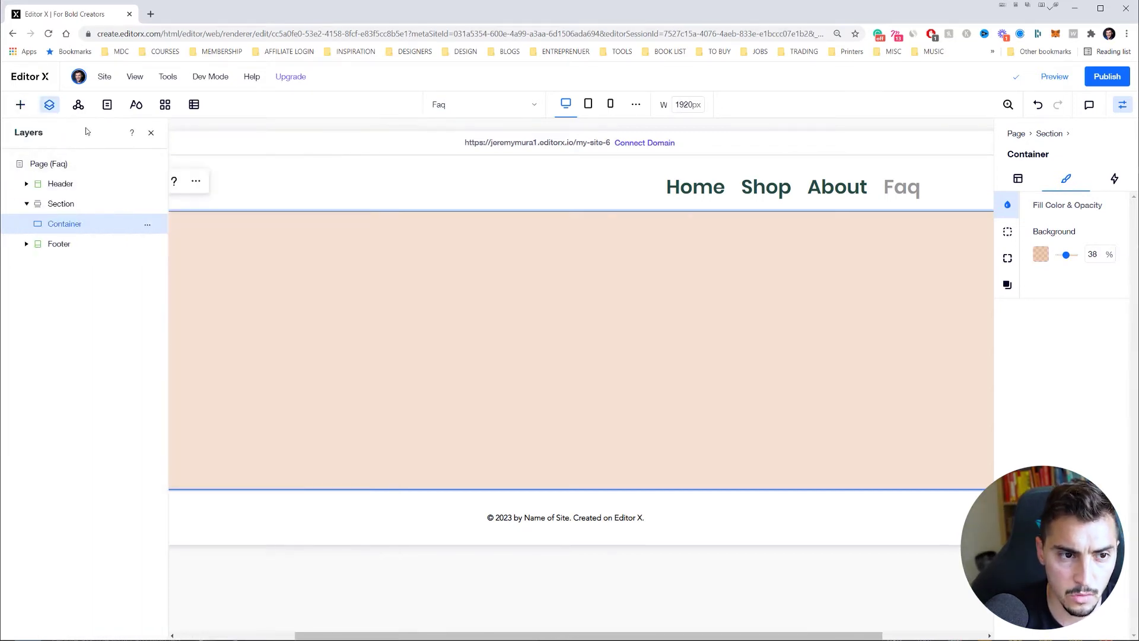
click(21, 103)
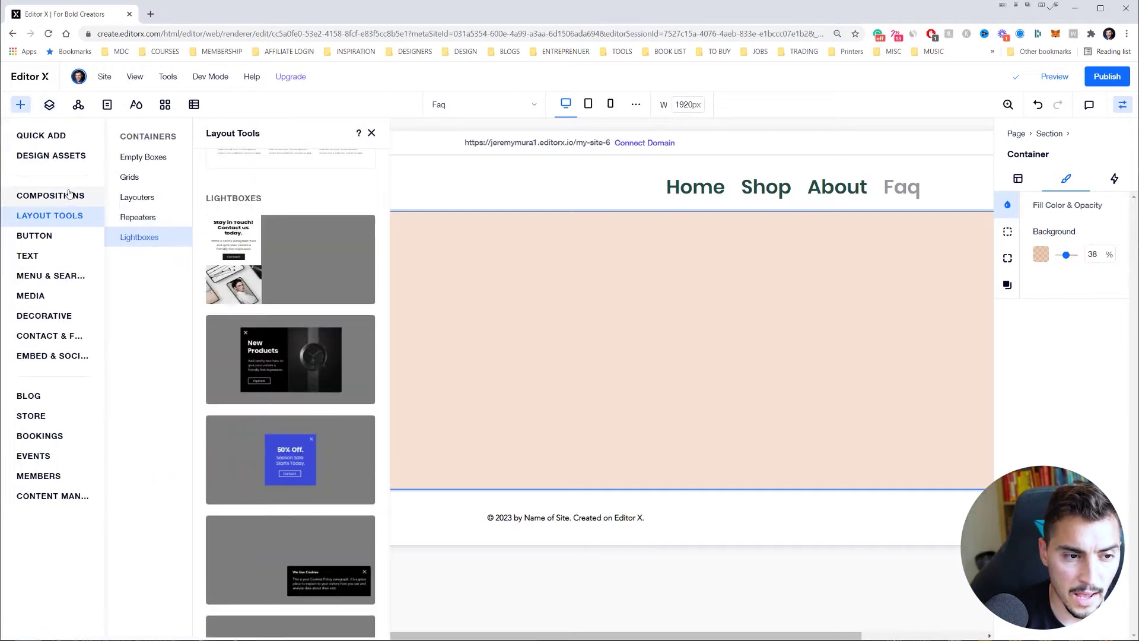
click(68, 194)
click(60, 157)
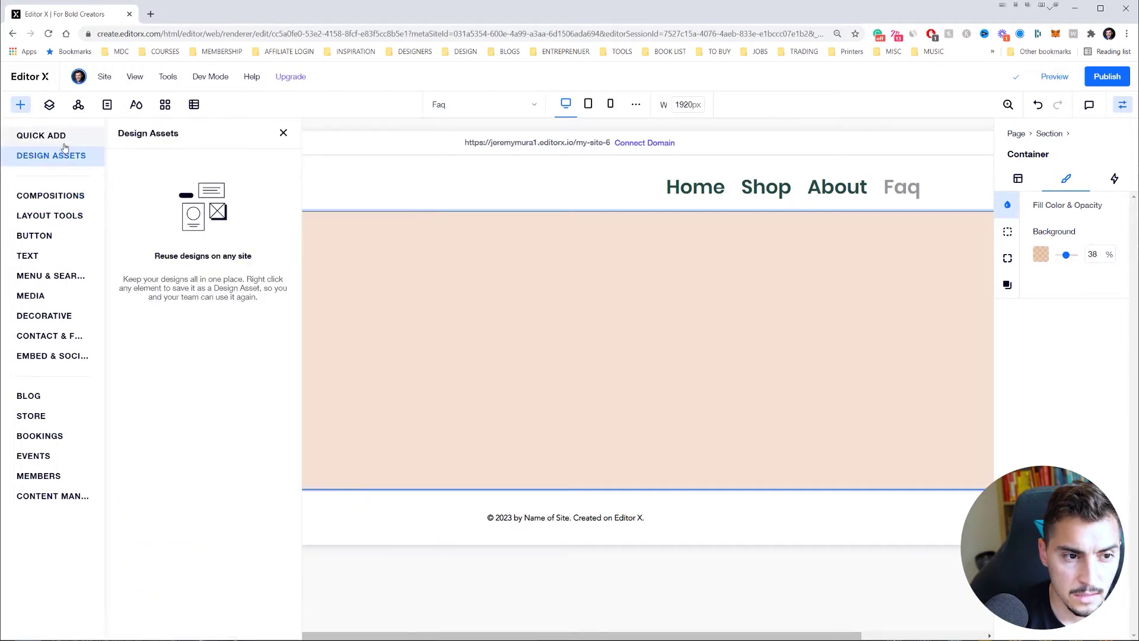
click(143, 185)
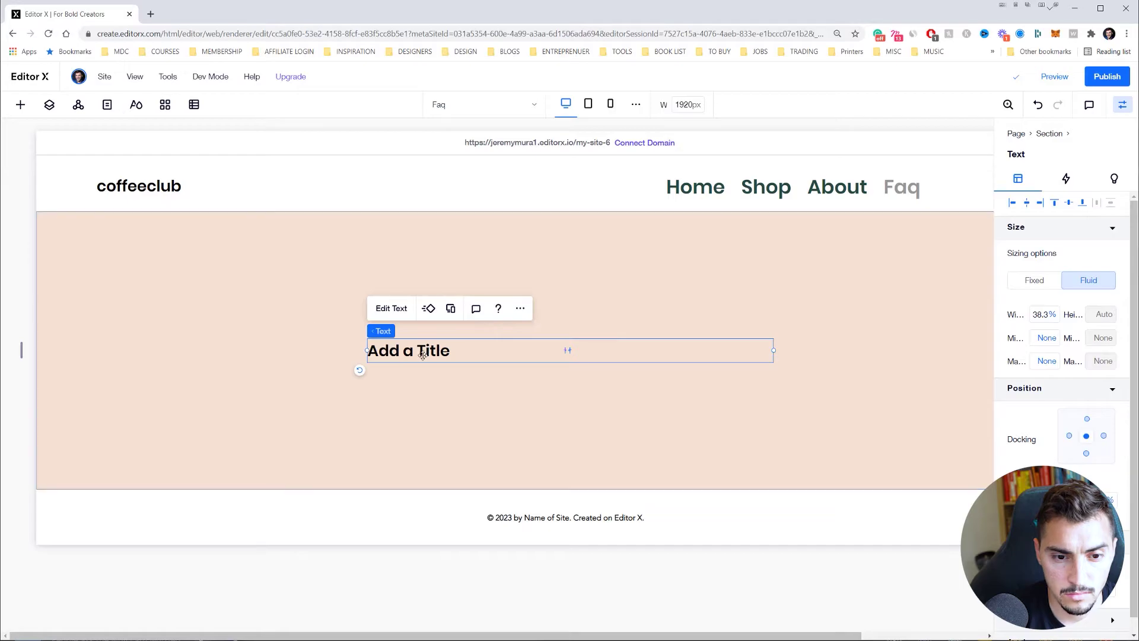
Step: Move the title left and paste the headline 'Coffee super charged for your daily life' into it
drag(423, 355, 294, 326)
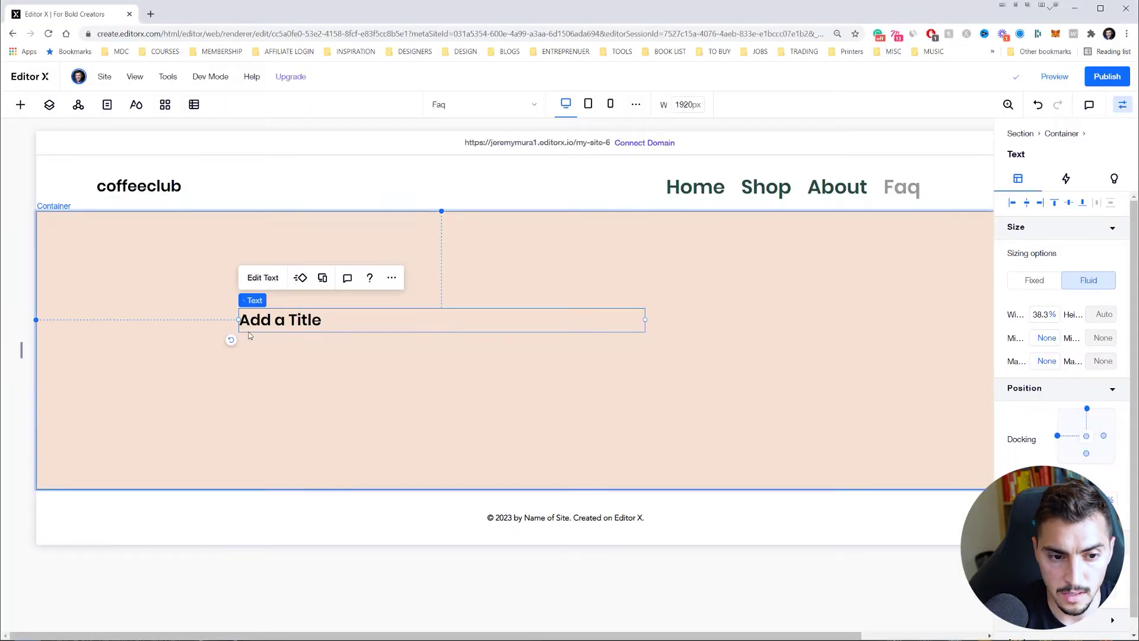
double_click(253, 321)
text(Coffee super charged for your daily life)
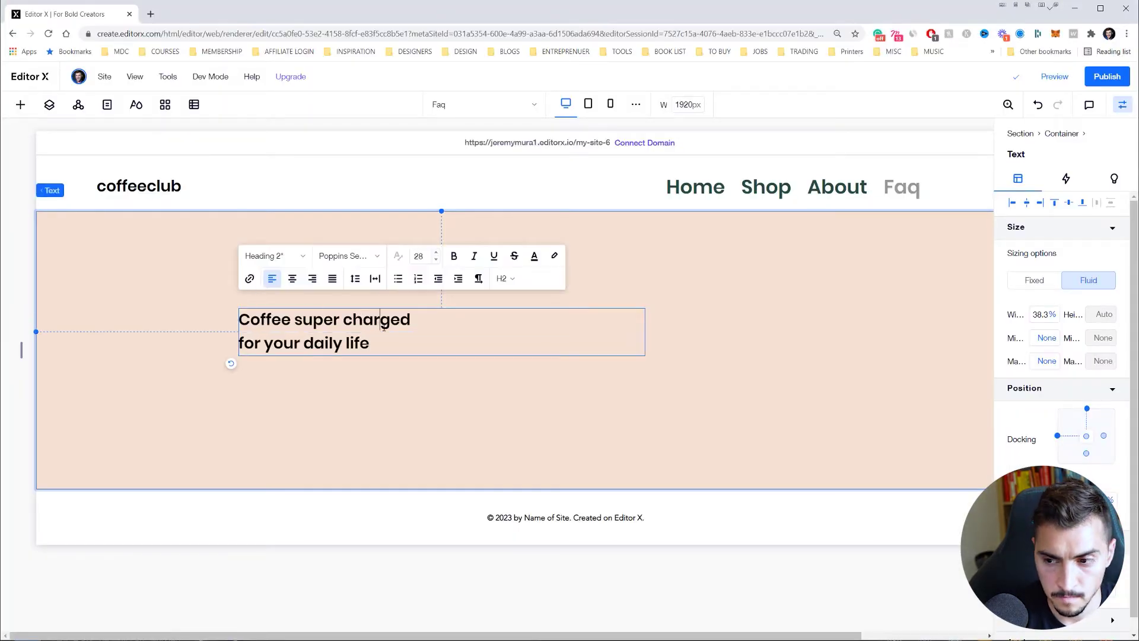
click(388, 186)
click(365, 258)
click(346, 322)
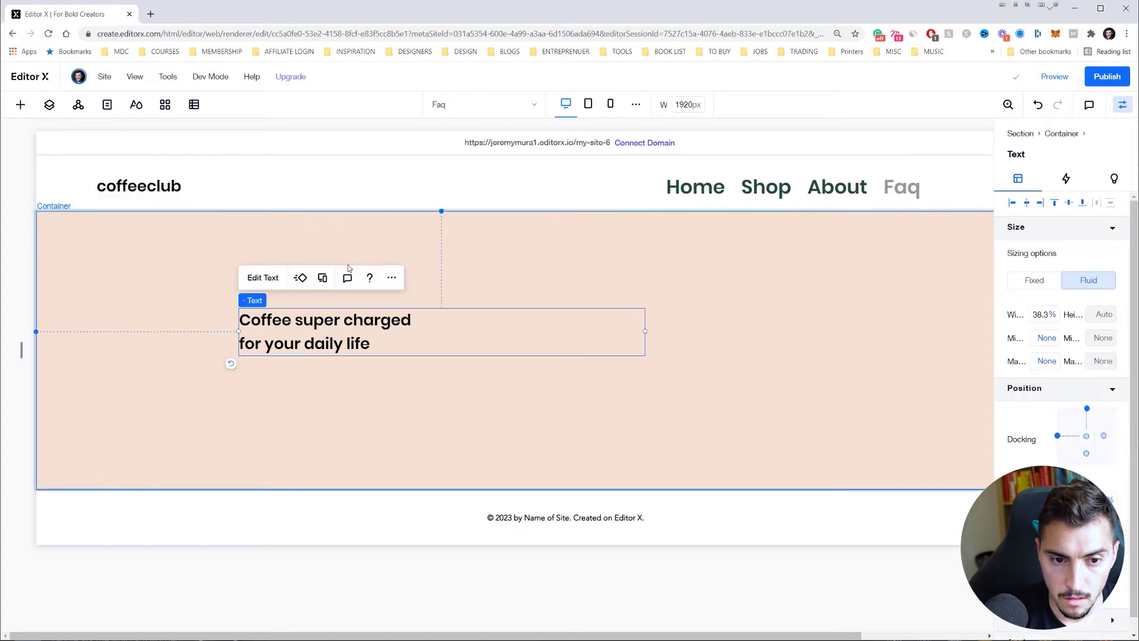
Step: Apply the Heading 1 text style to the headline
click(280, 278)
click(297, 258)
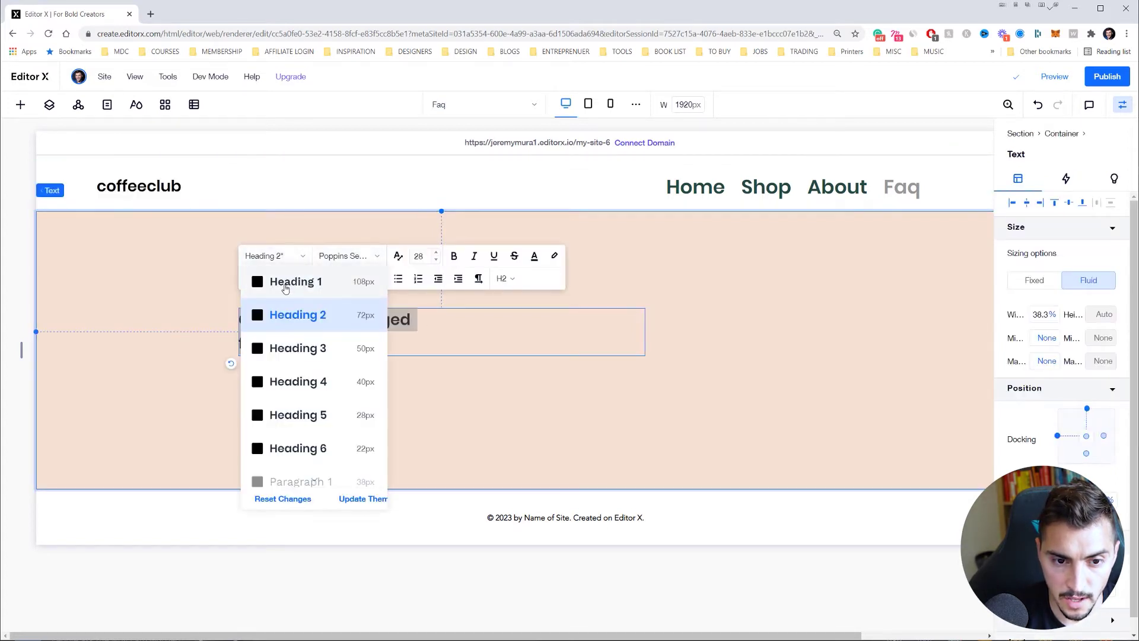
click(284, 281)
click(454, 362)
key(ctrl+a)
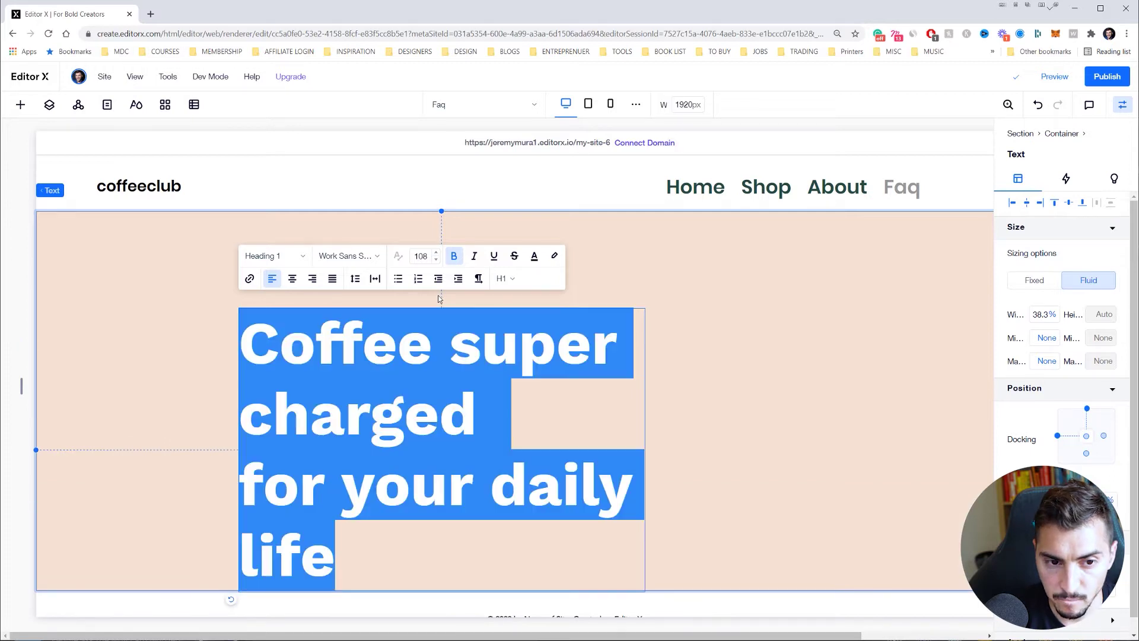
click(1066, 178)
click(529, 370)
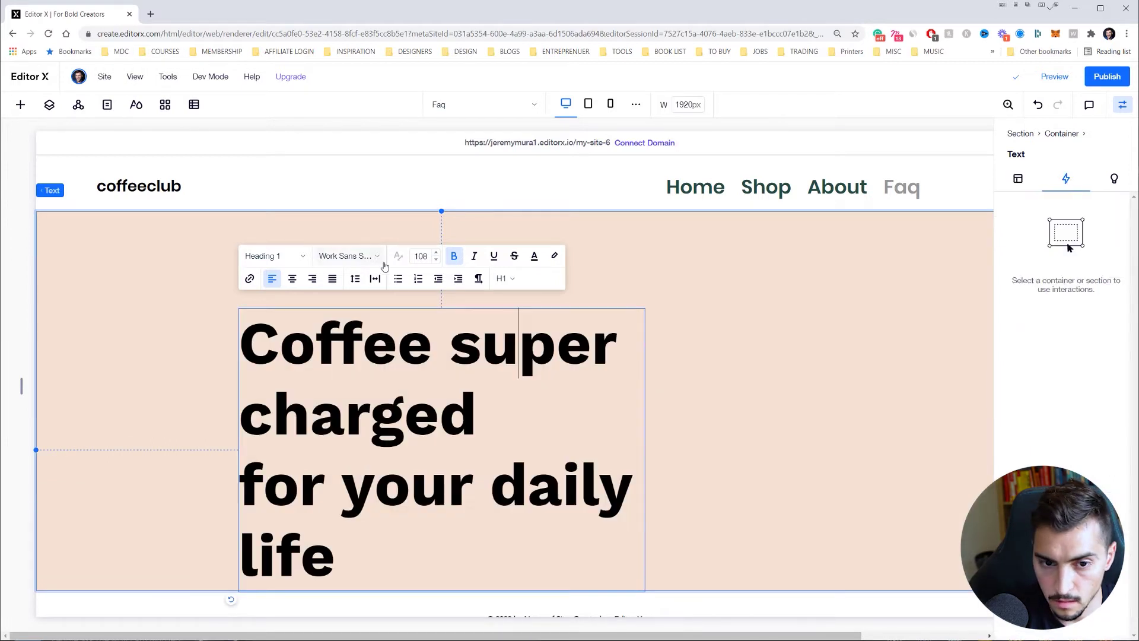
Step: Colour the whole headline dark green from the theme swatches
click(554, 256)
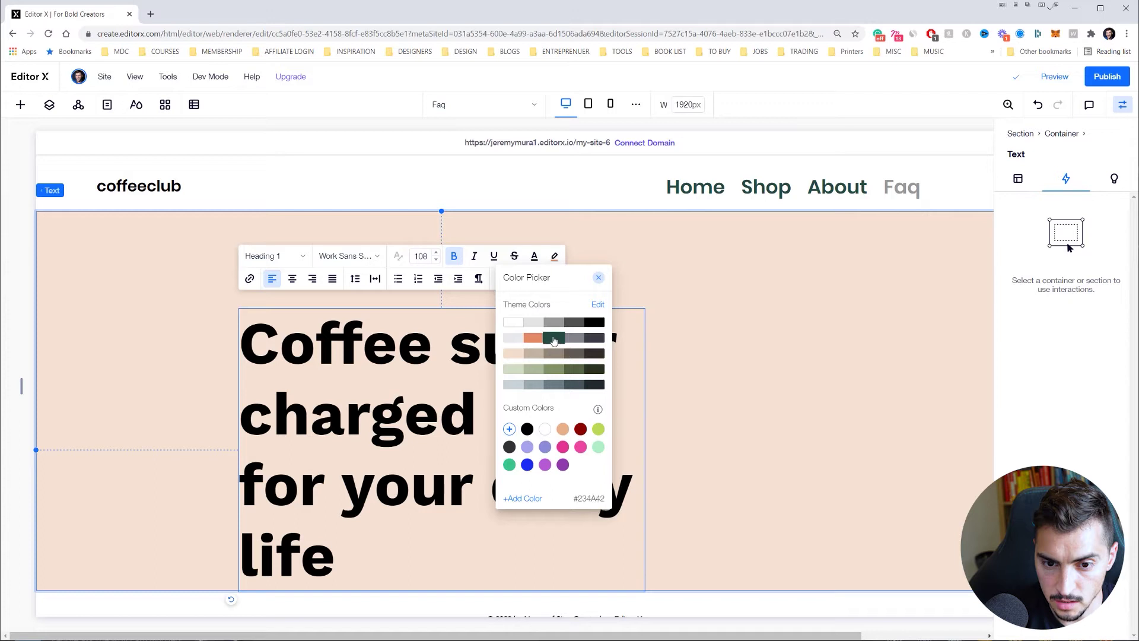
click(532, 256)
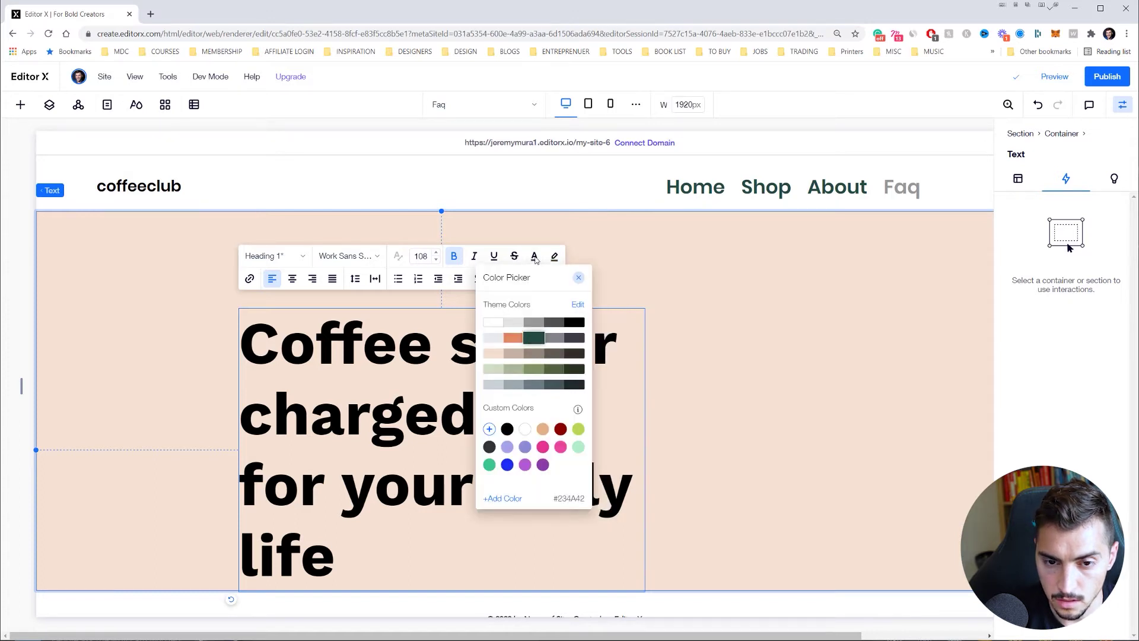
click(534, 255)
key(ctrl+a)
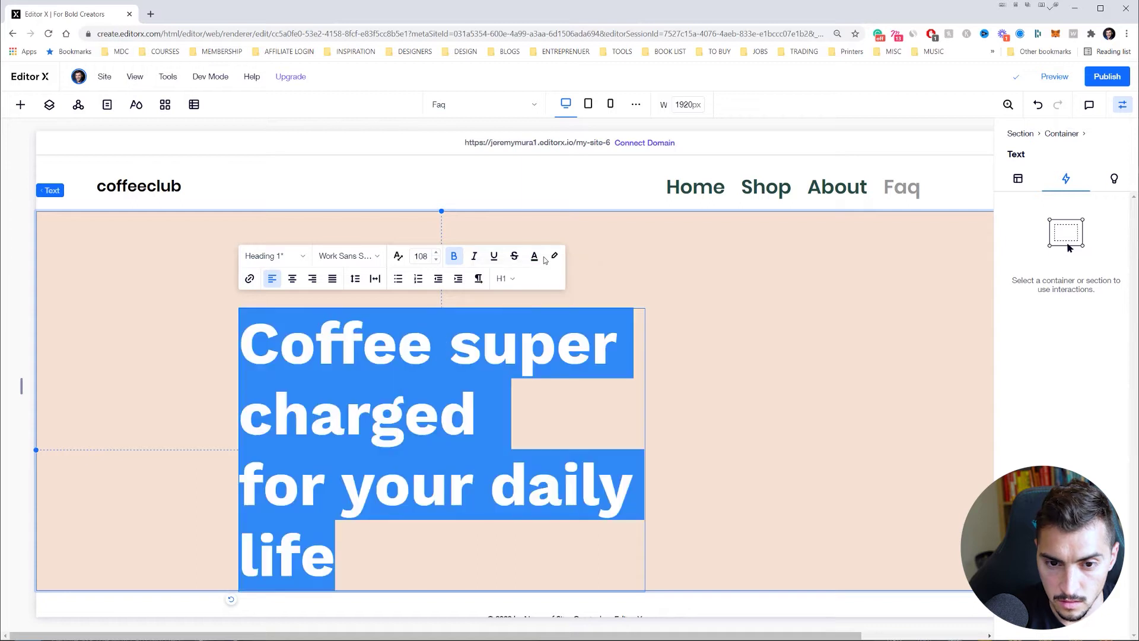
click(534, 255)
click(533, 343)
key(Escape)
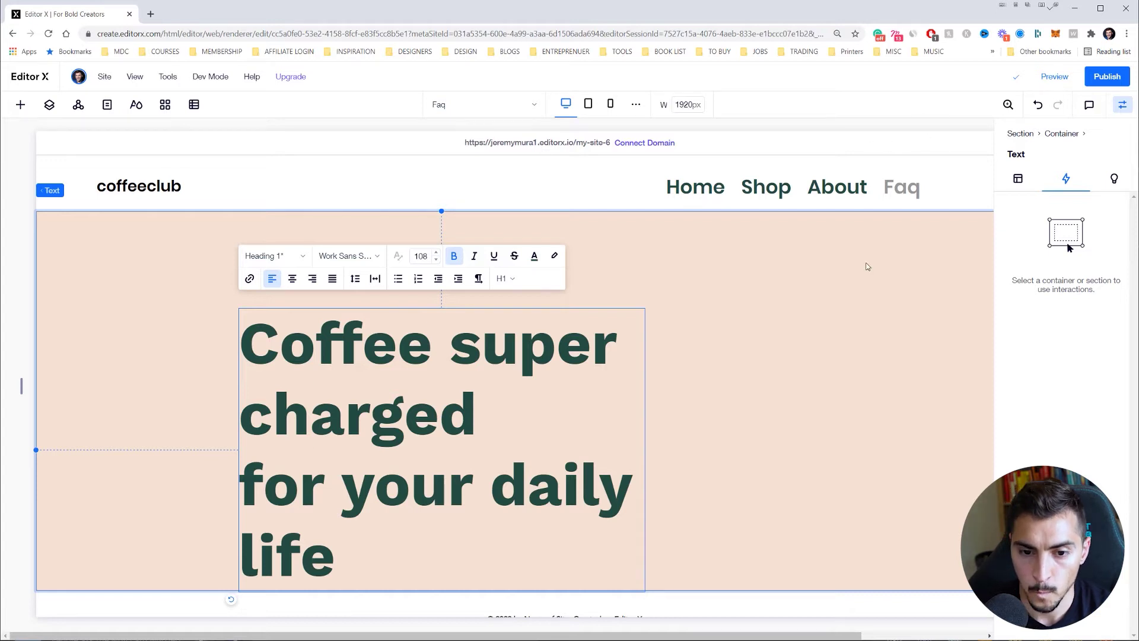
key(ctrl+minus)
Step: Widen the headline to two lines and place it near the hero's left edge
click(139, 515)
click(473, 472)
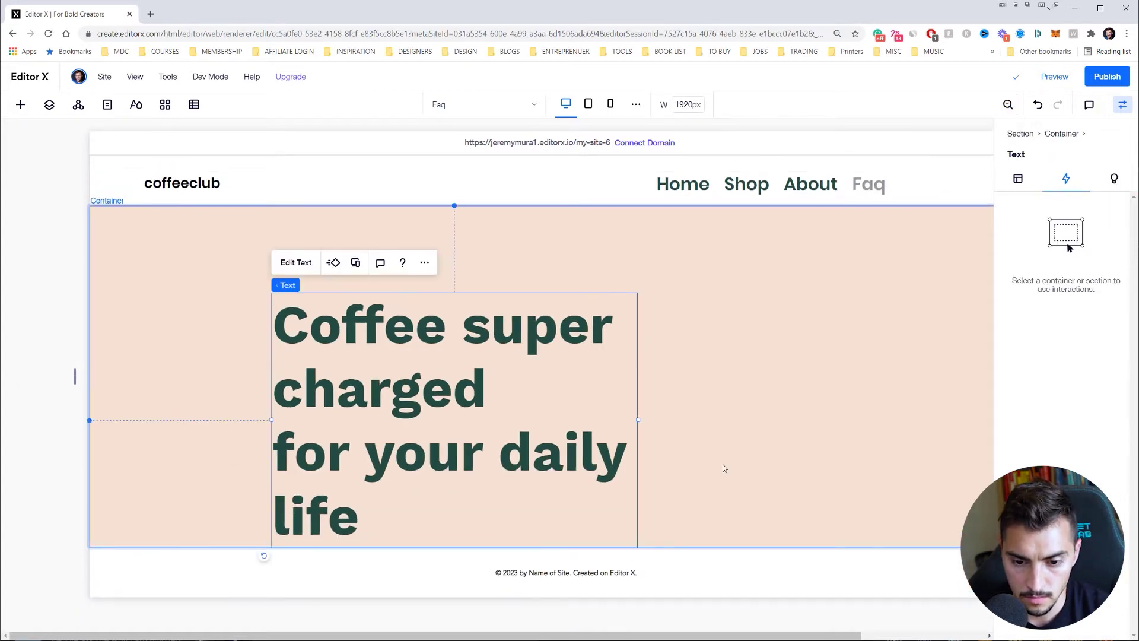
click(723, 464)
click(549, 374)
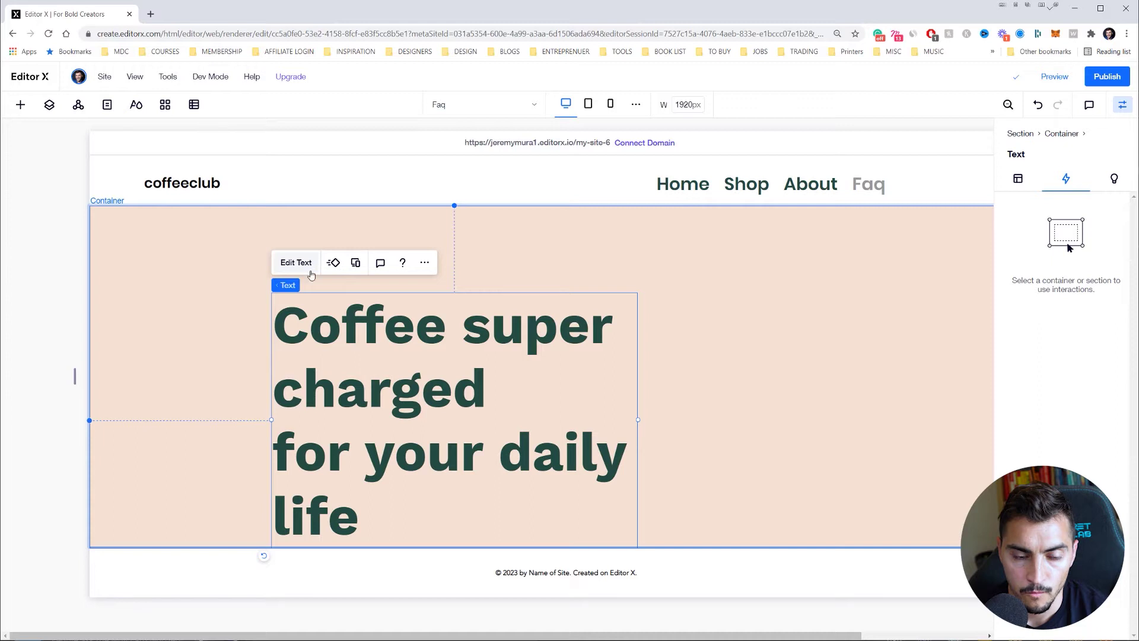
drag(549, 375, 588, 310)
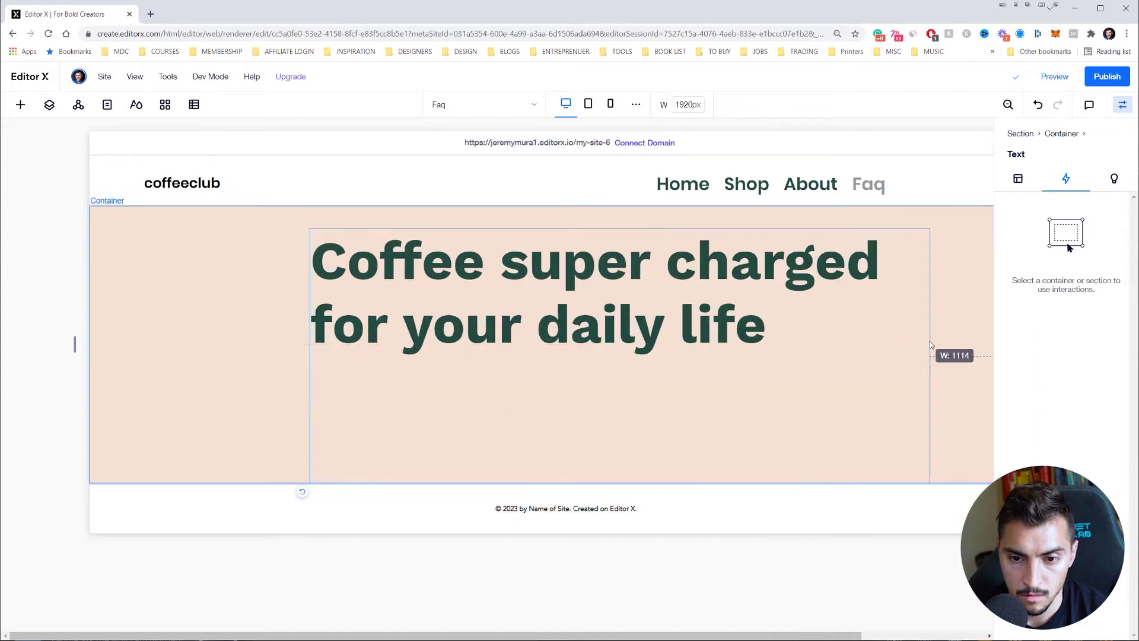
drag(675, 355, 930, 355)
click(580, 337)
mouse_move(580, 242)
mouse_down()
mouse_move(579, 336)
mouse_move(414, 255)
mouse_up()
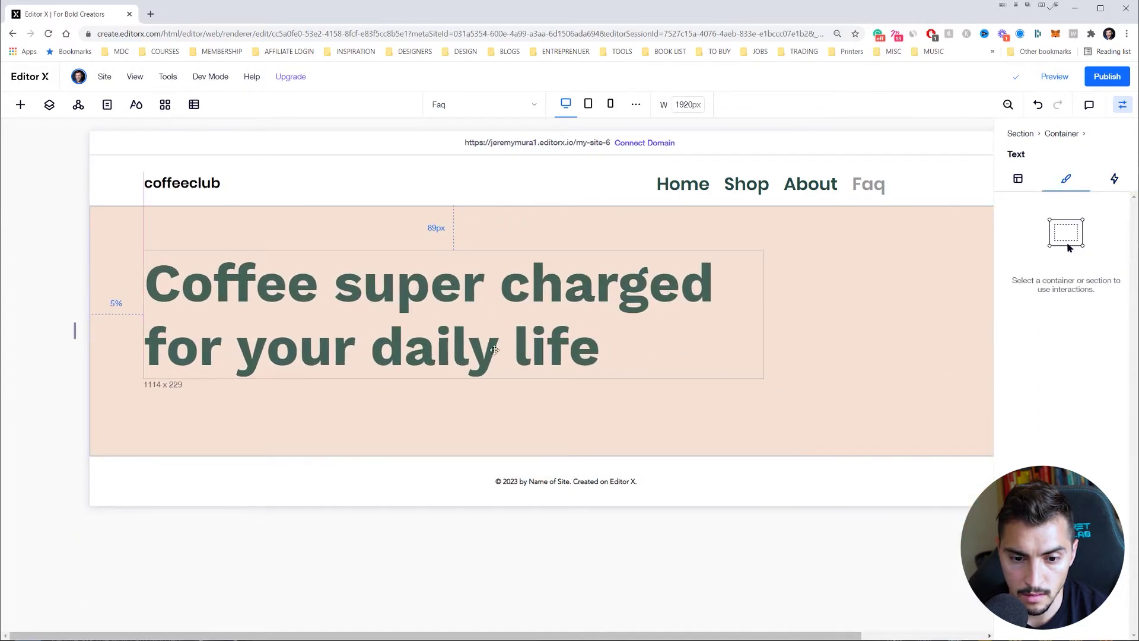
Step: Add a blank section above the footer
click(542, 463)
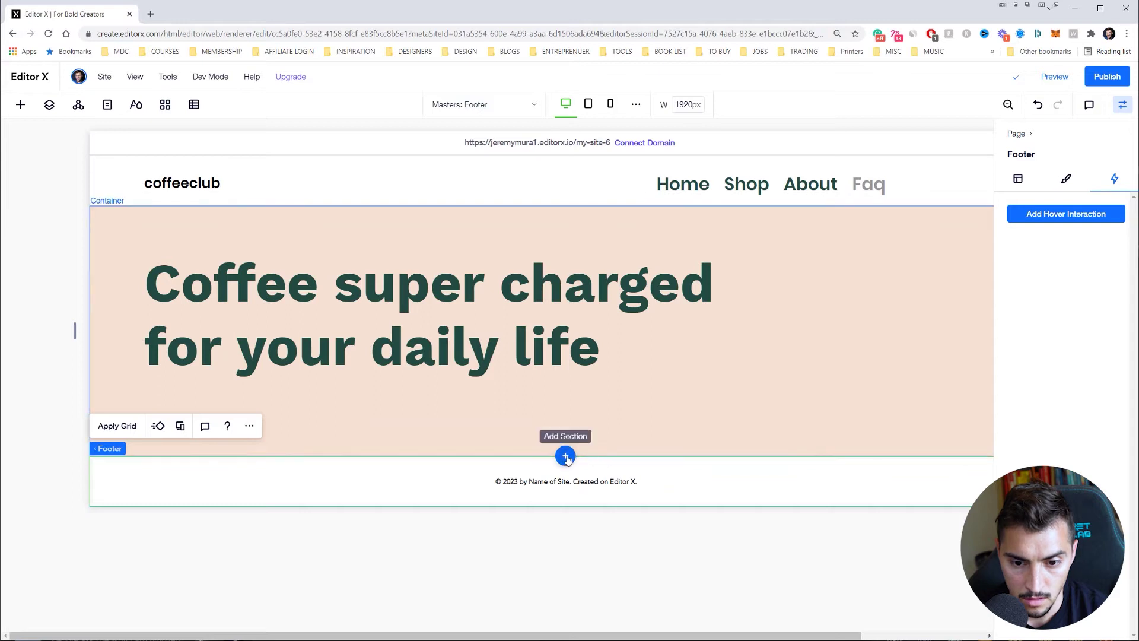
click(564, 455)
click(534, 409)
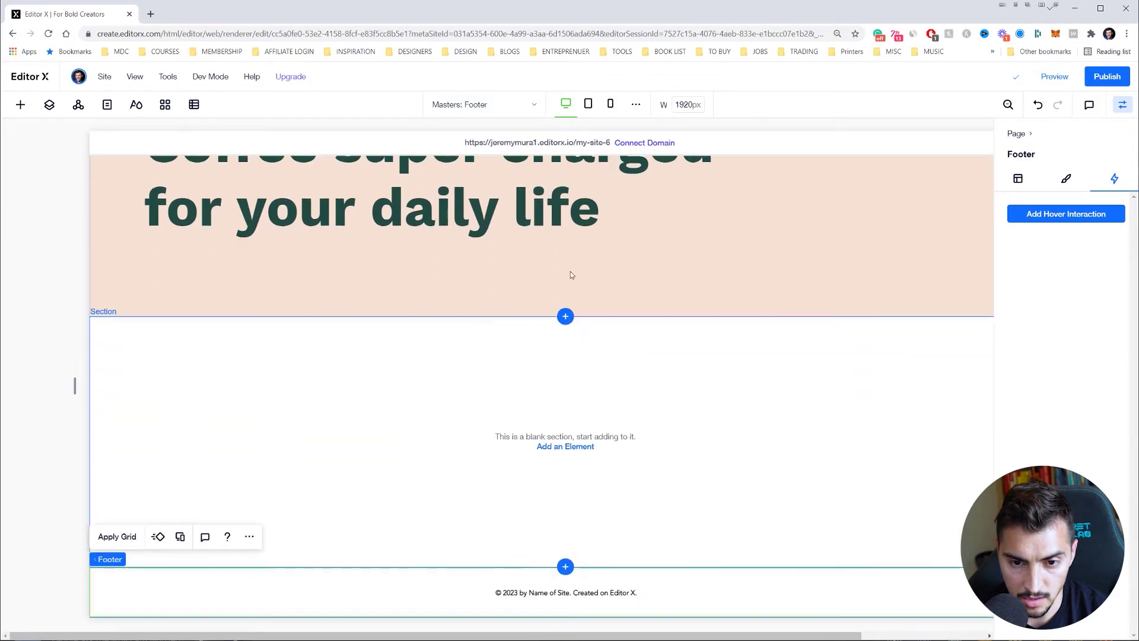
click(621, 319)
scroll(613, 319, up, 2)
click(508, 330)
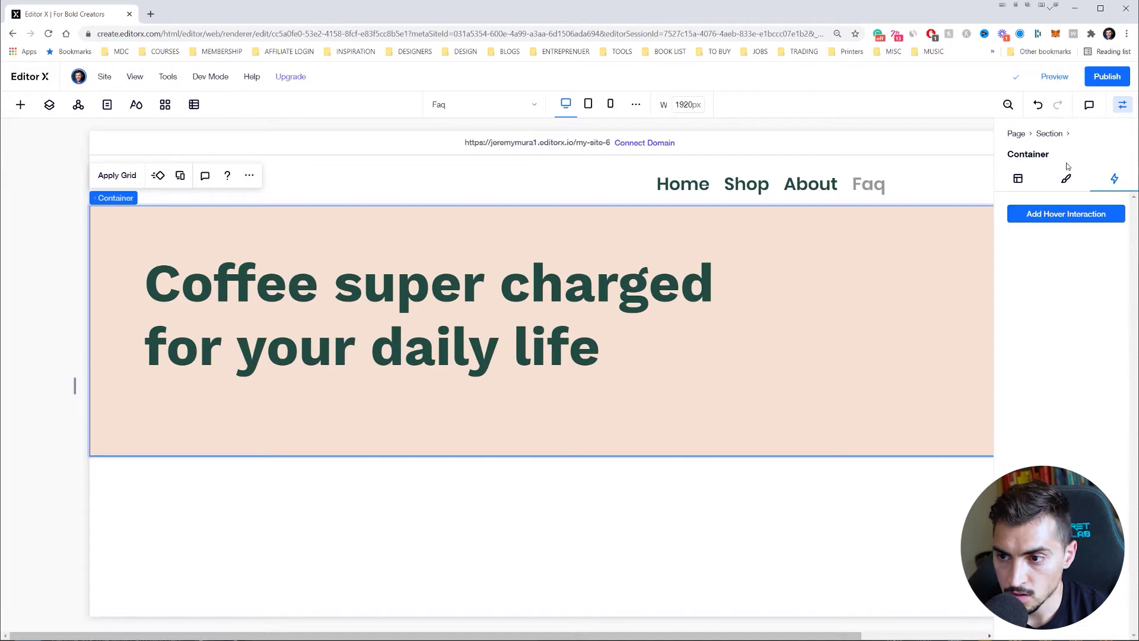
Step: Make the hero section taller and try stretching its container down to match
click(1066, 178)
click(1019, 178)
click(48, 105)
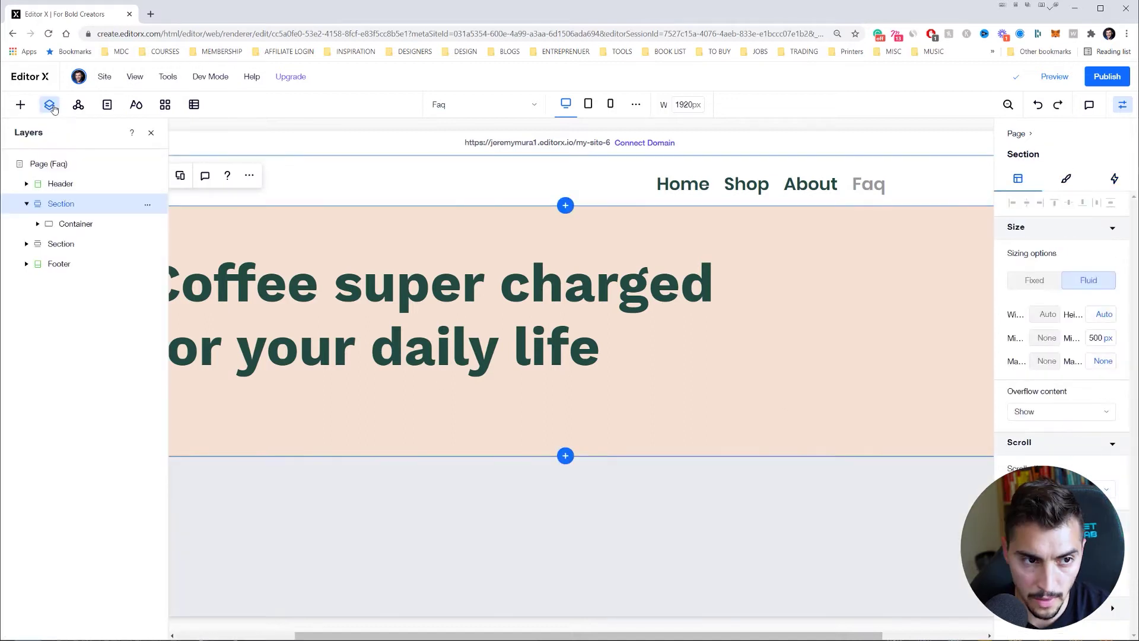
click(49, 104)
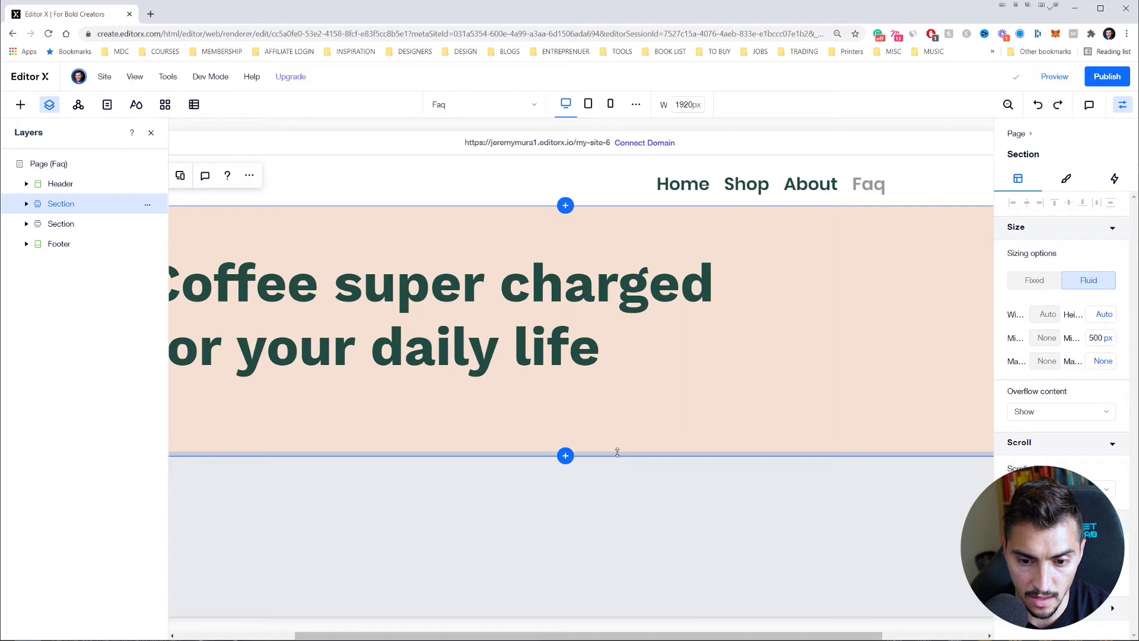
drag(616, 458, 606, 589)
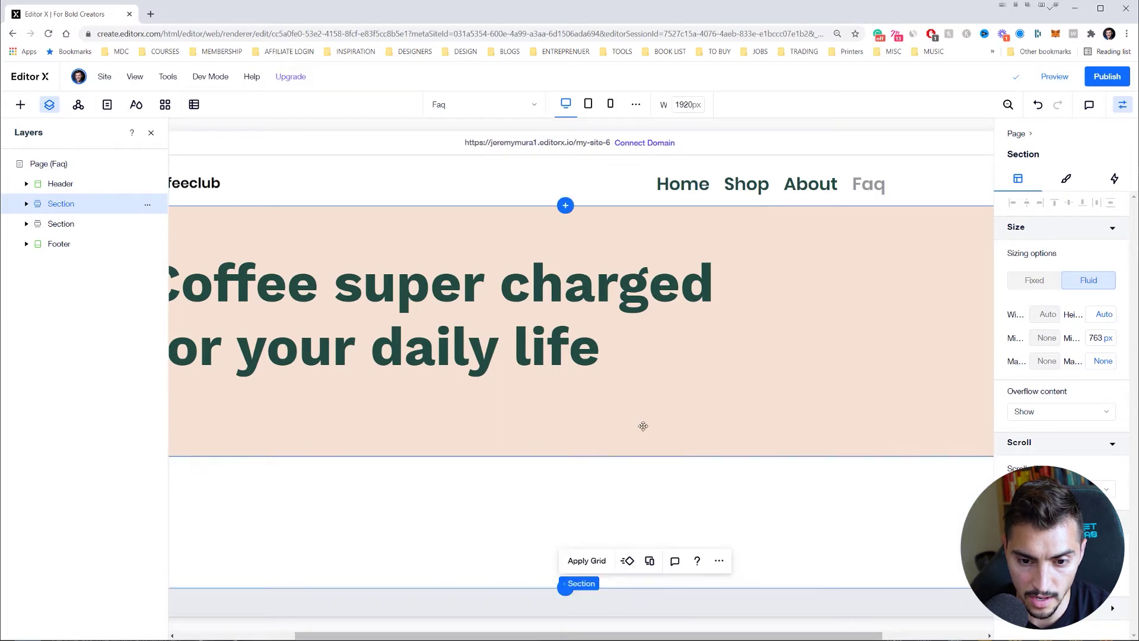
click(632, 443)
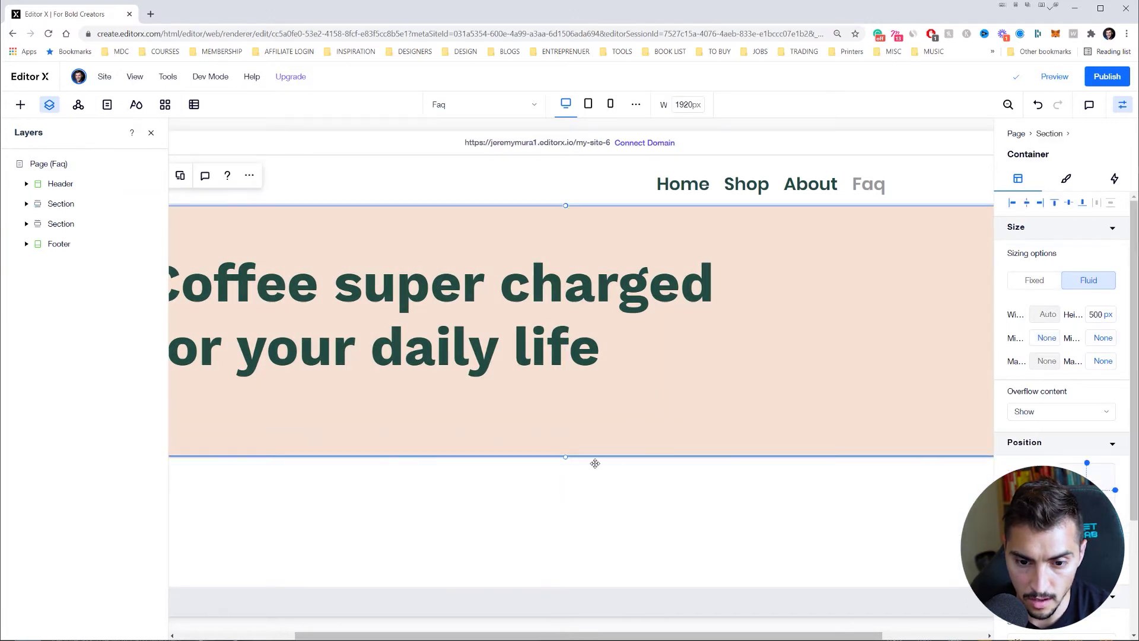
drag(565, 456, 585, 588)
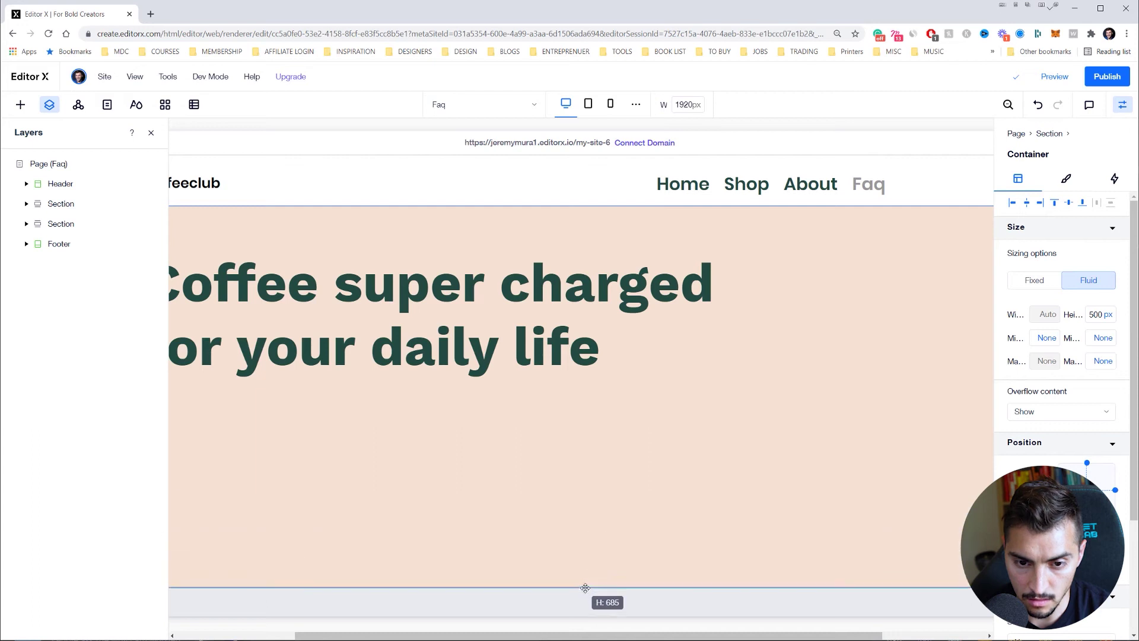
drag(566, 456, 559, 583)
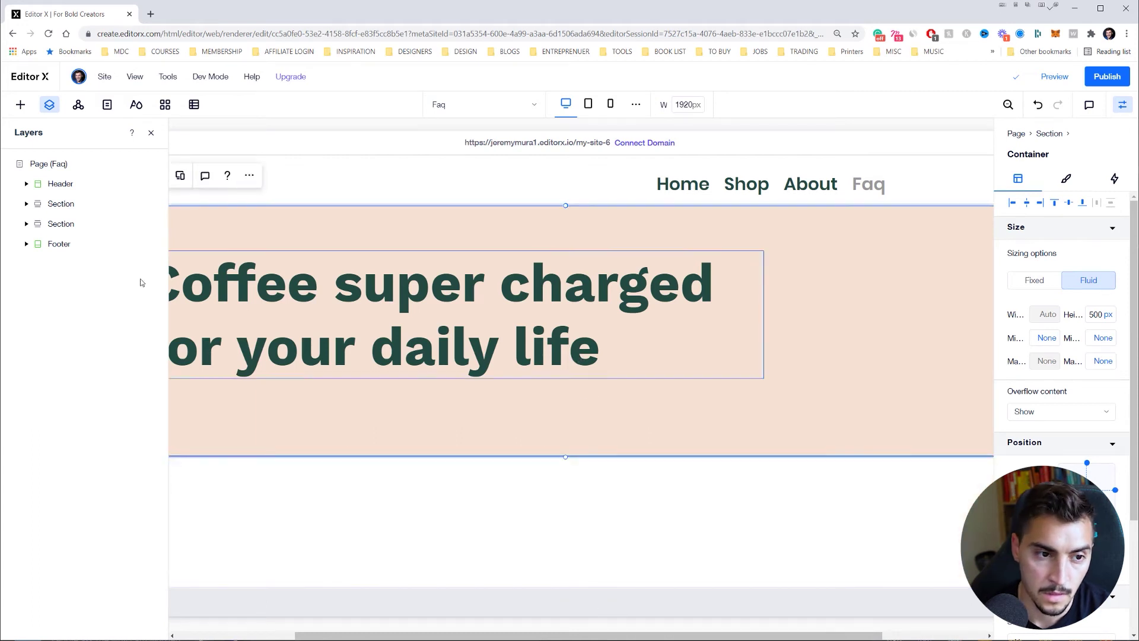
Step: Stretch the hero container to fill the whole section and move the headline down toward its middle
click(61, 204)
click(575, 453)
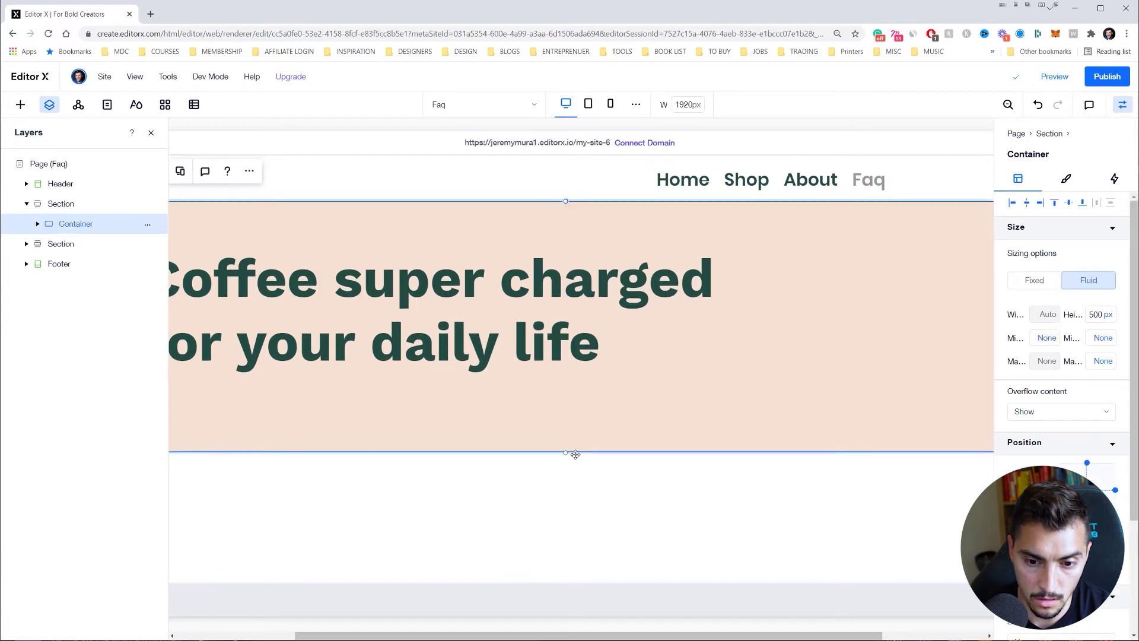
click(38, 223)
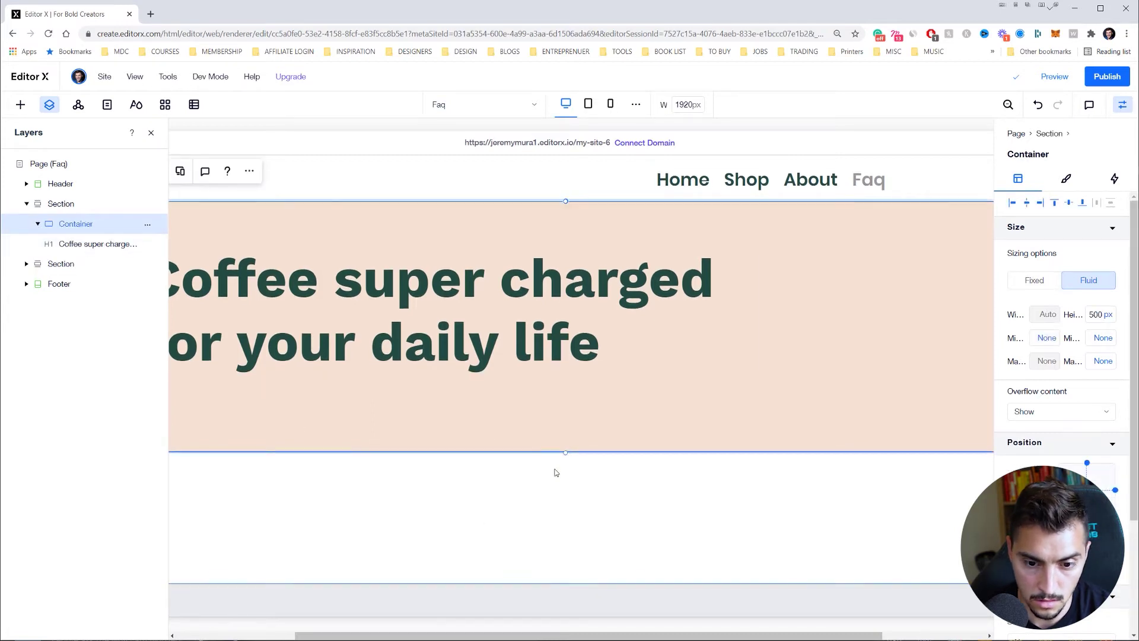
drag(568, 453, 570, 589)
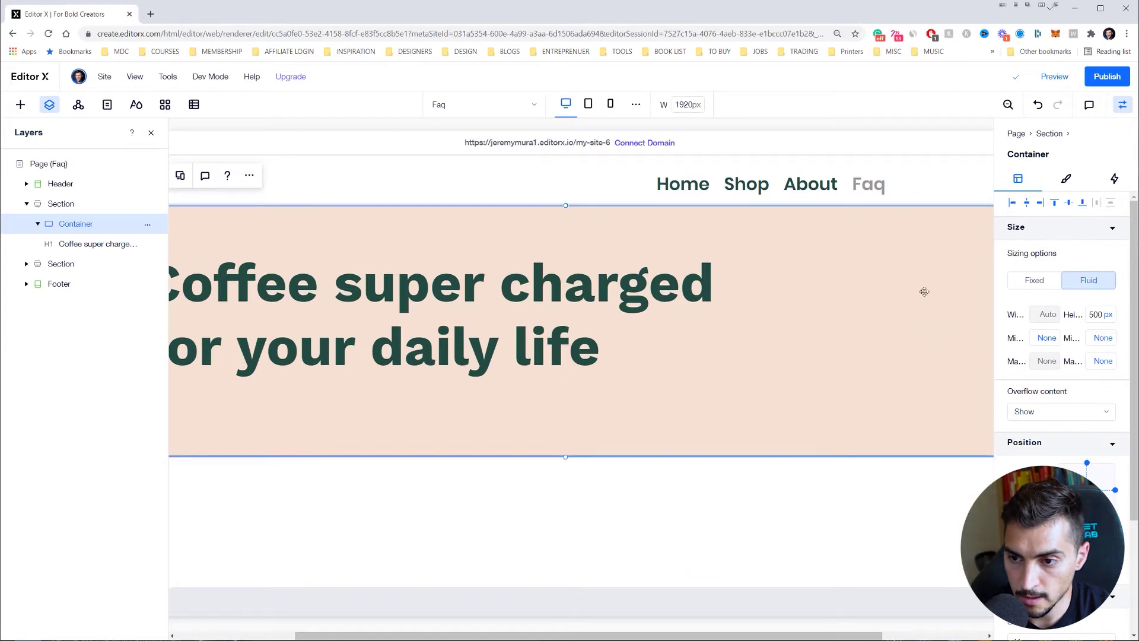
click(1122, 104)
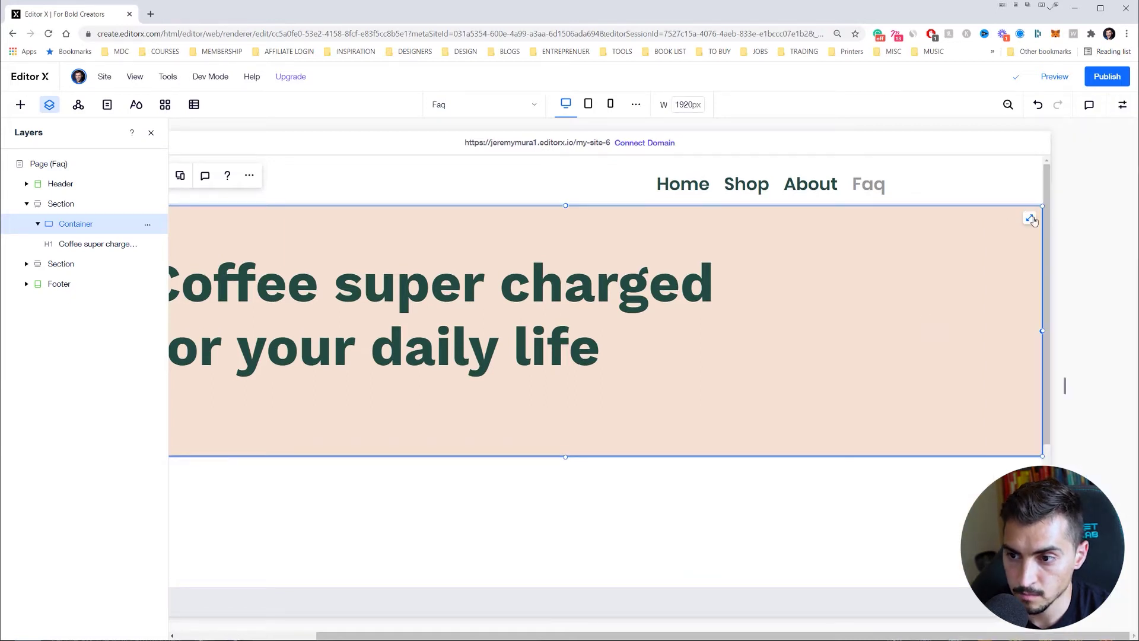
click(1032, 220)
click(151, 133)
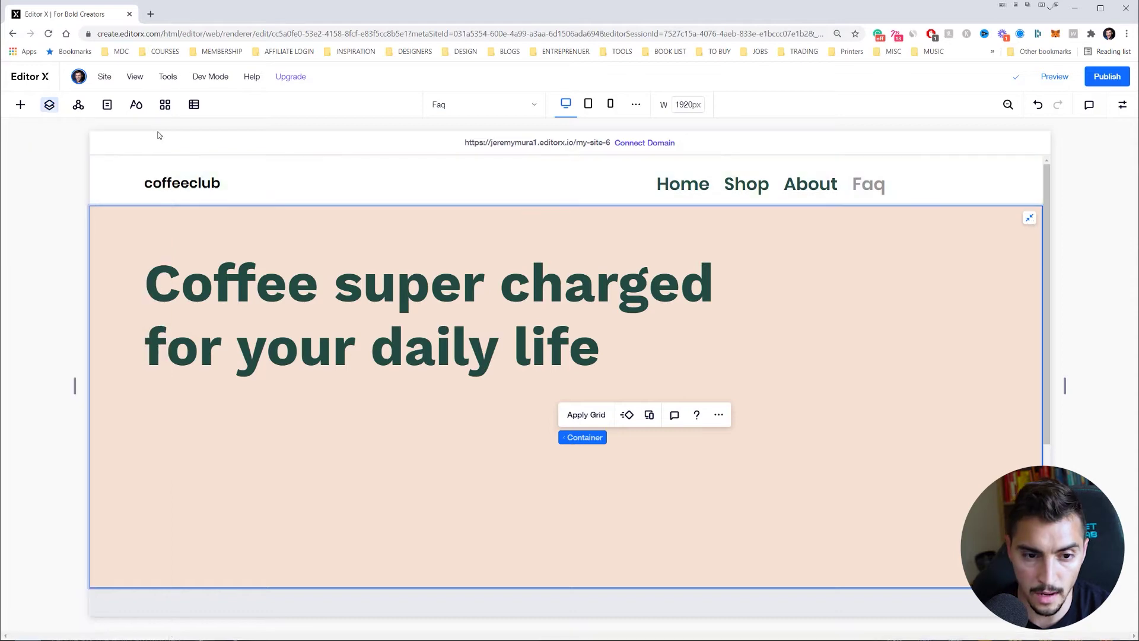
drag(405, 302, 397, 372)
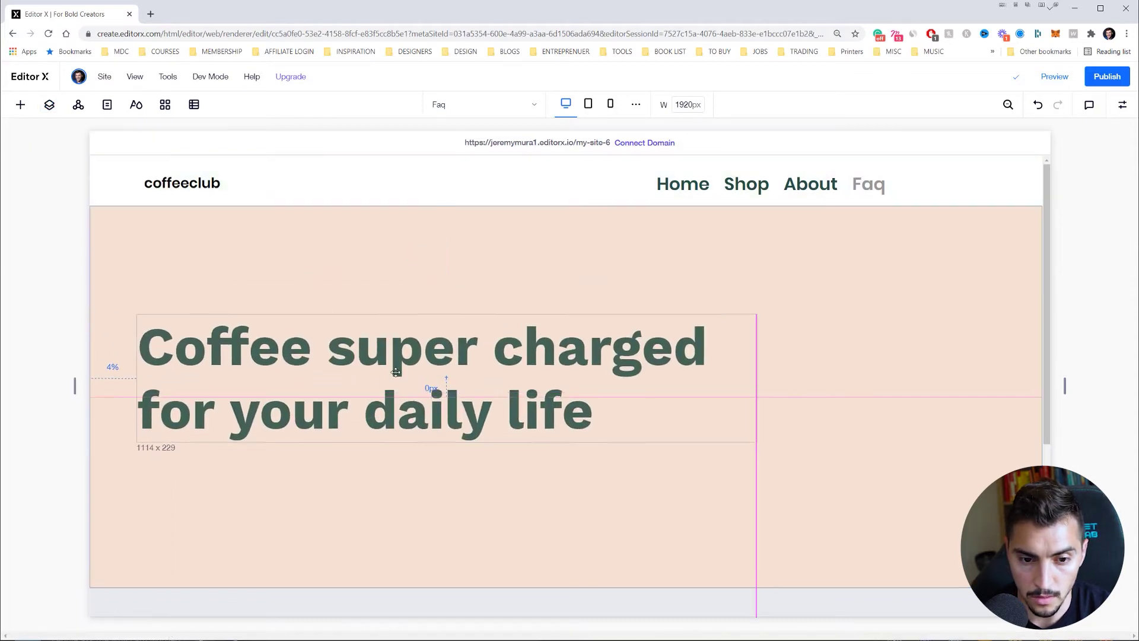
click(302, 492)
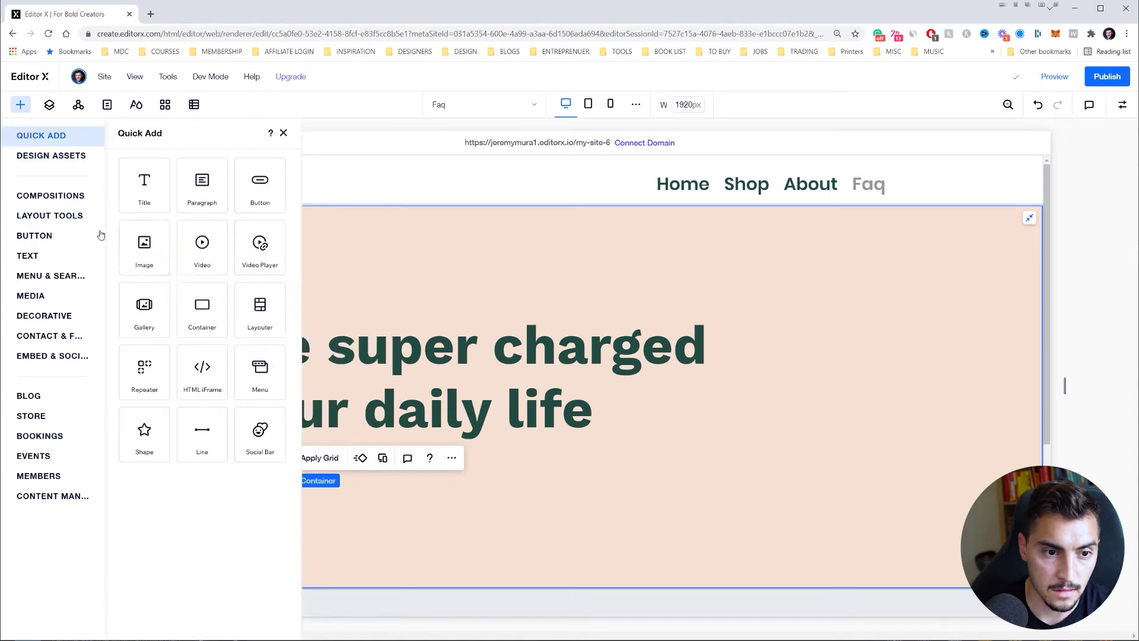
Step: Add a paragraph reading 'Save time by getting coffee delivered to your door' aligned under the heading
drag(199, 191, 211, 486)
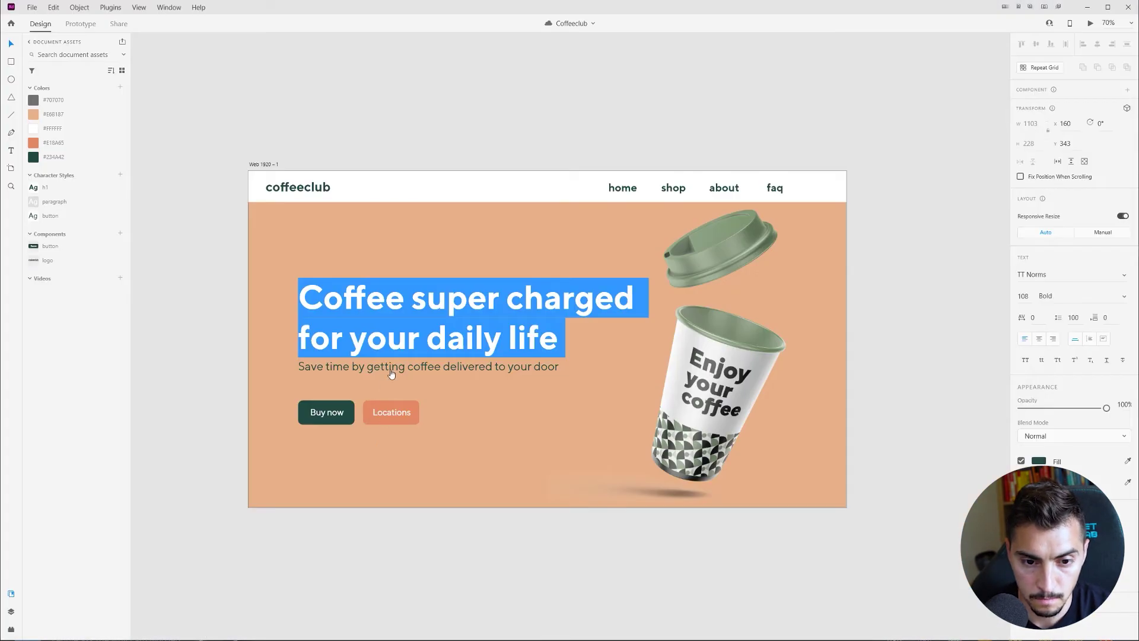
double_click(392, 372)
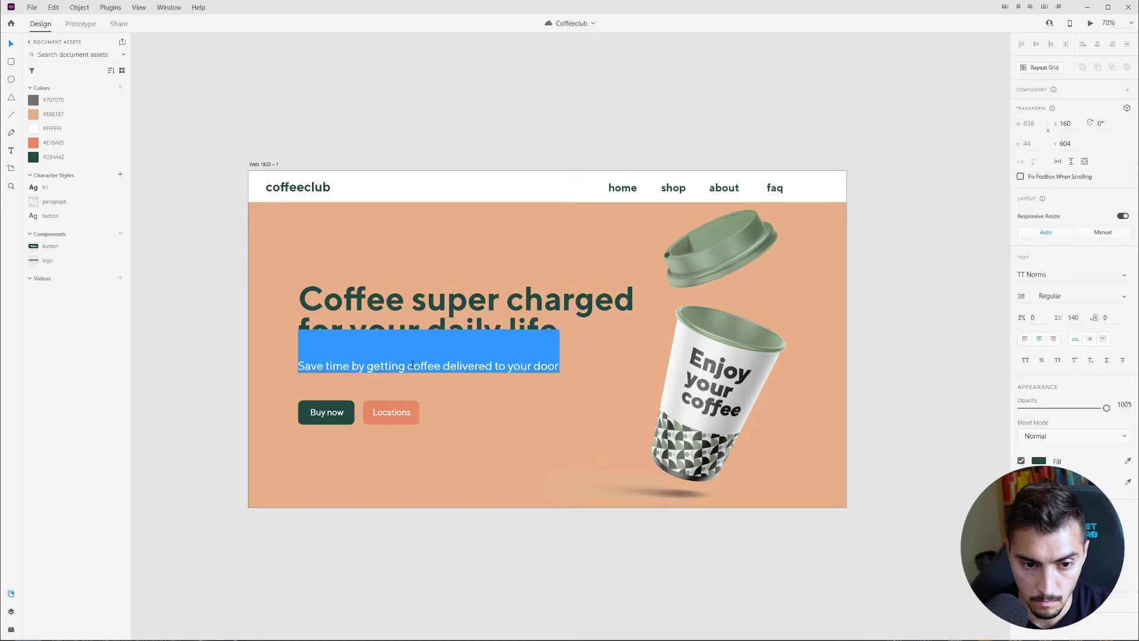
key(ctrl+c)
key(alt+Tab)
double_click(200, 489)
key(ctrl+v)
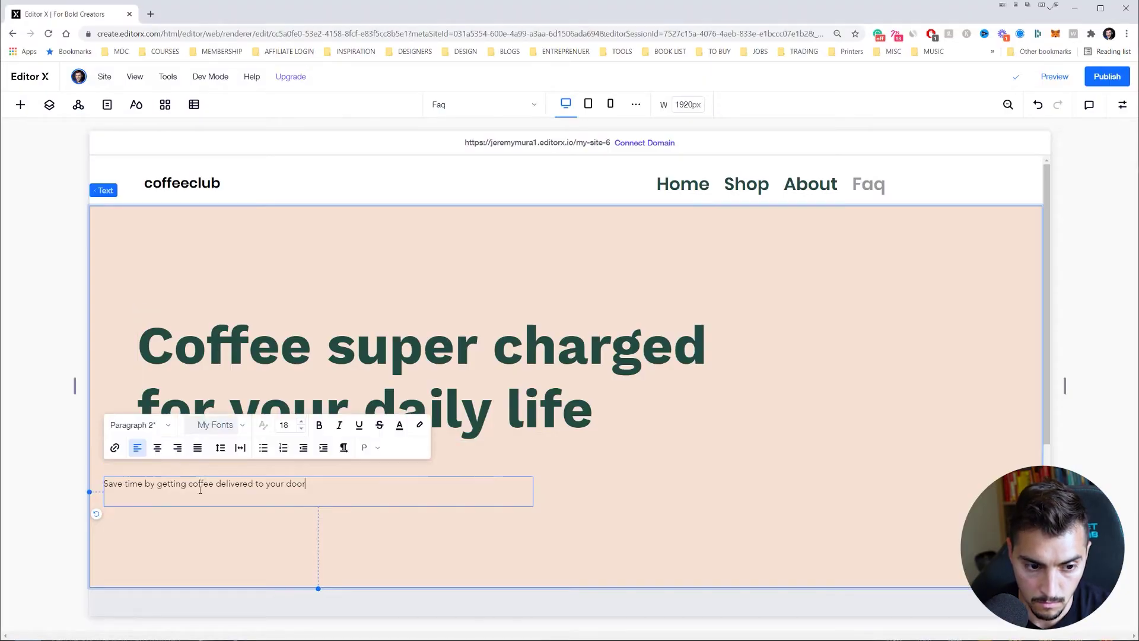
key(Escape)
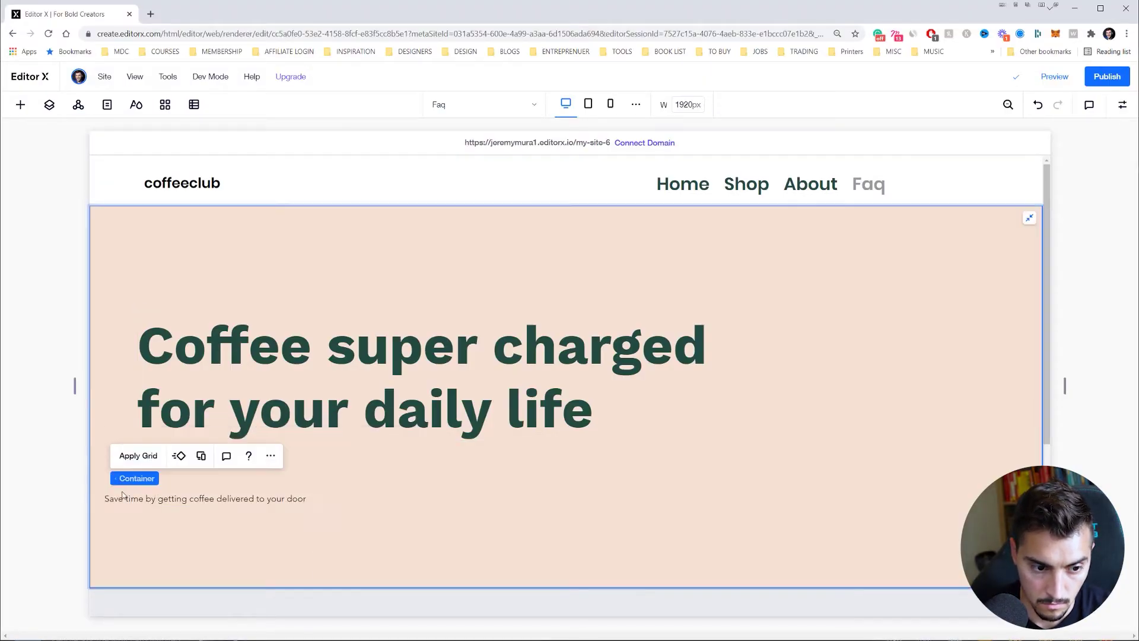
drag(121, 497, 154, 464)
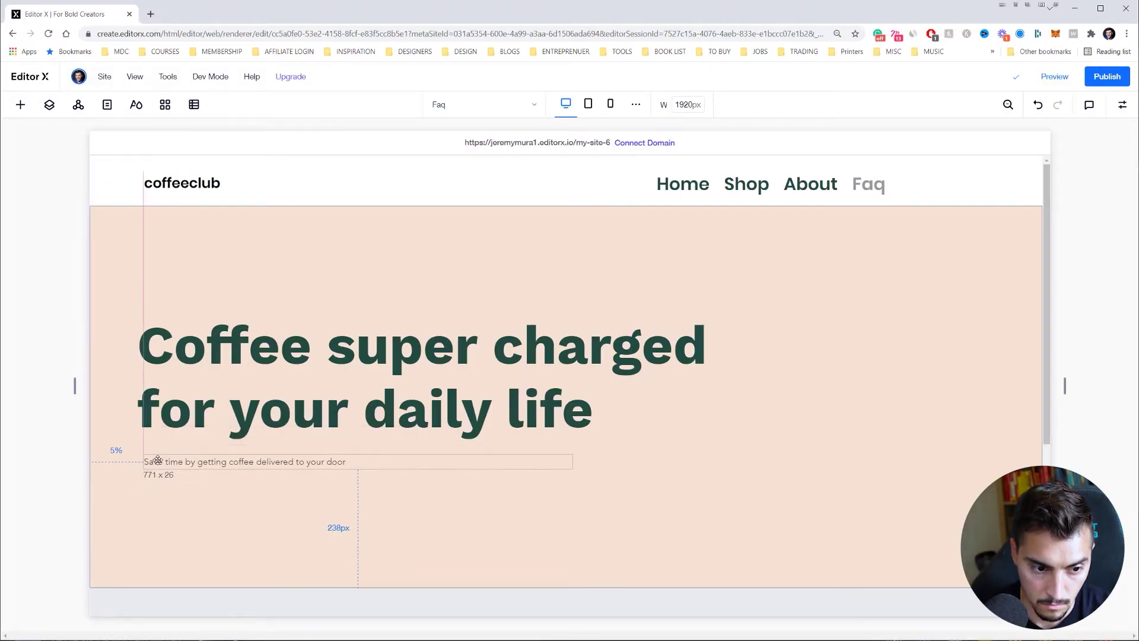
Step: Set the subtitle's font size to 38, leaving its paragraph style unchanged
double_click(219, 465)
click(252, 407)
key(Escape)
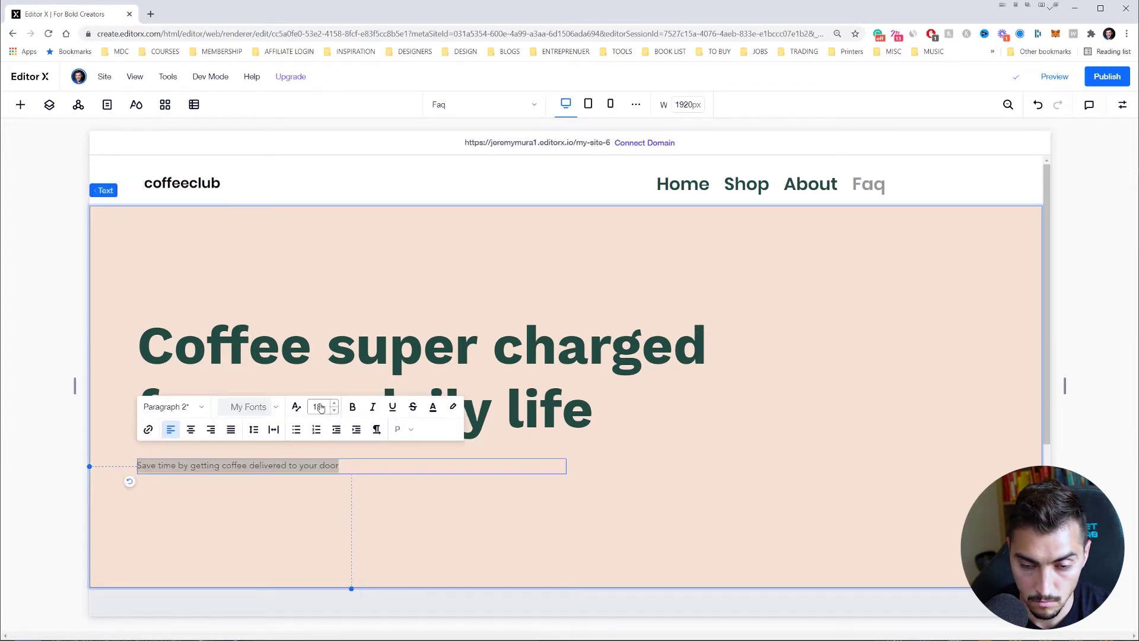
key(alt+Tab)
key(alt+Tab)
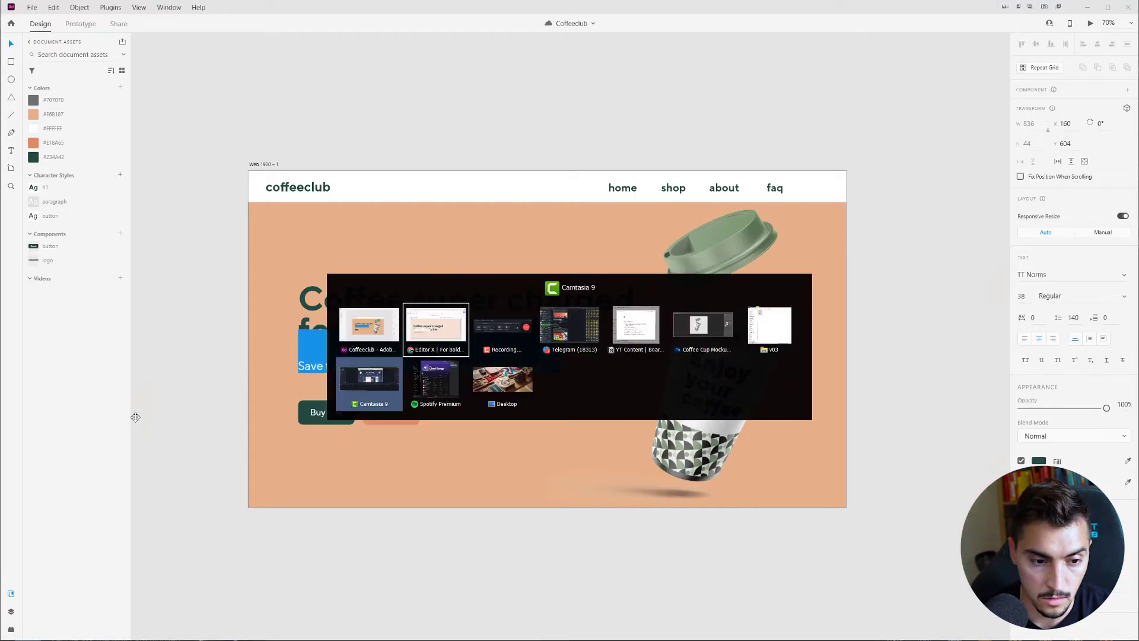
key(Return)
click(307, 463)
click(197, 395)
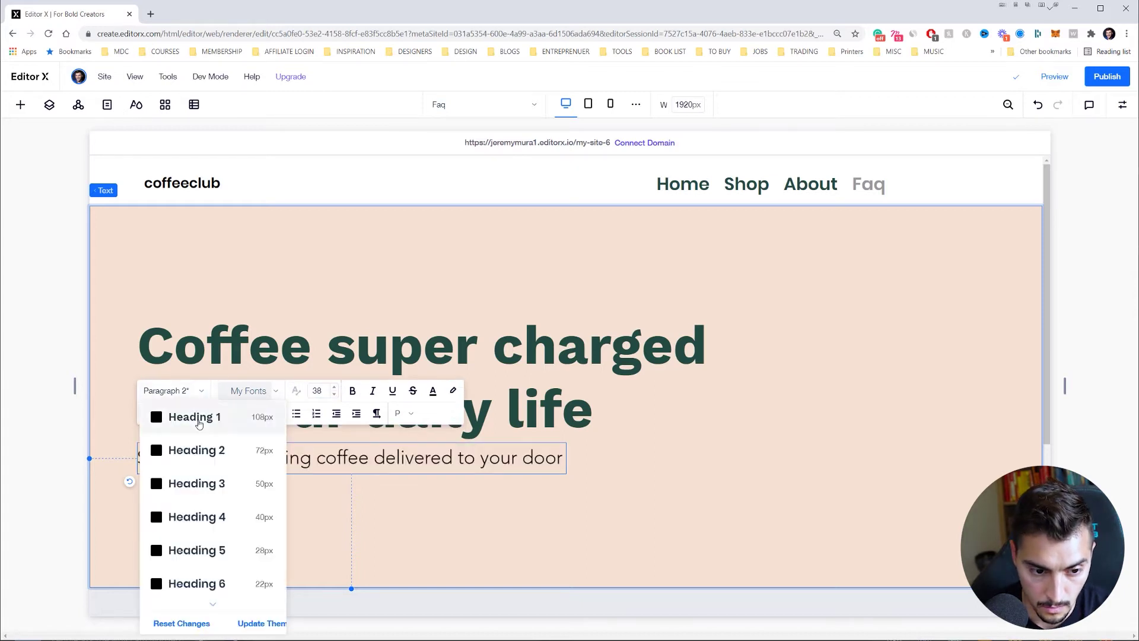
scroll(204, 543, down, 1)
click(425, 458)
key(Escape)
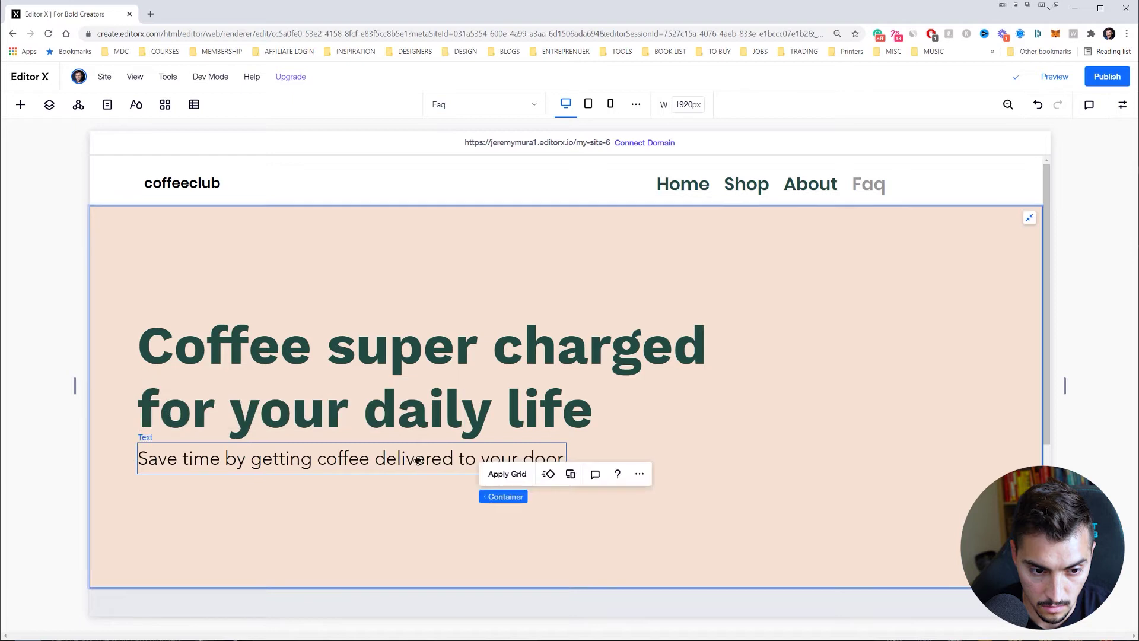
Step: Nudge the subtitle lower and check its text colour choices against the design
drag(412, 449, 412, 460)
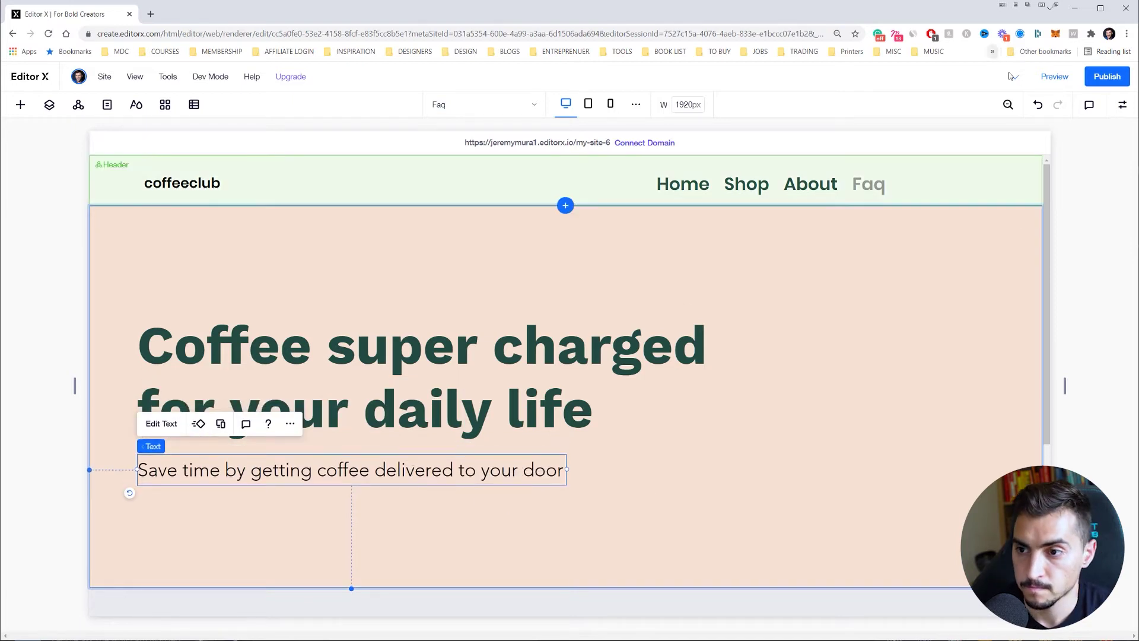
key(Return)
click(432, 403)
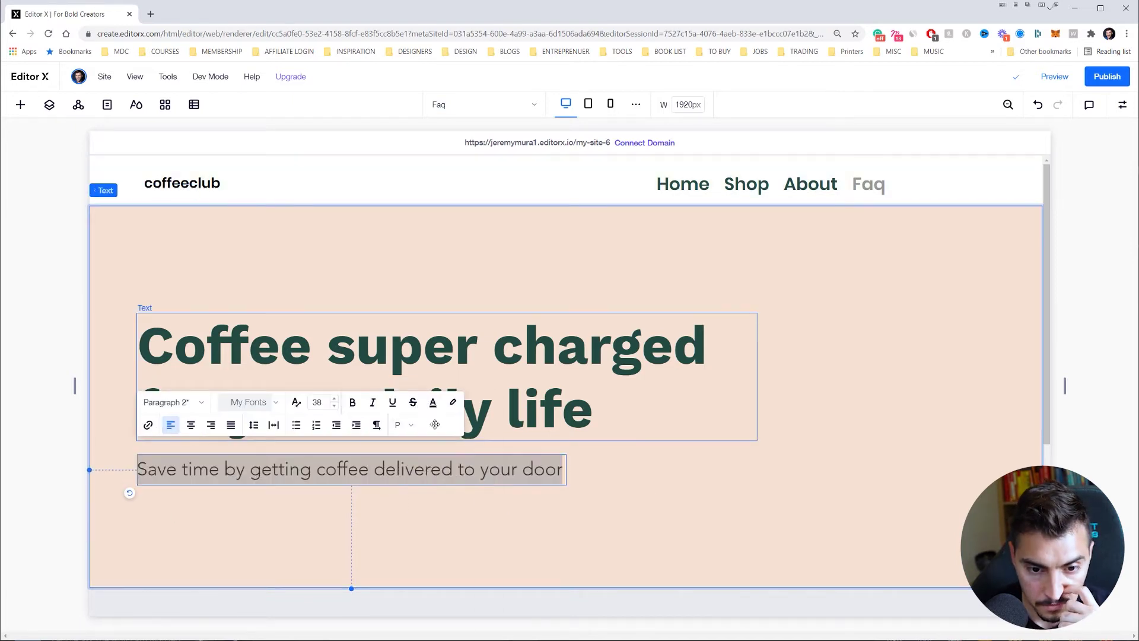
click(441, 516)
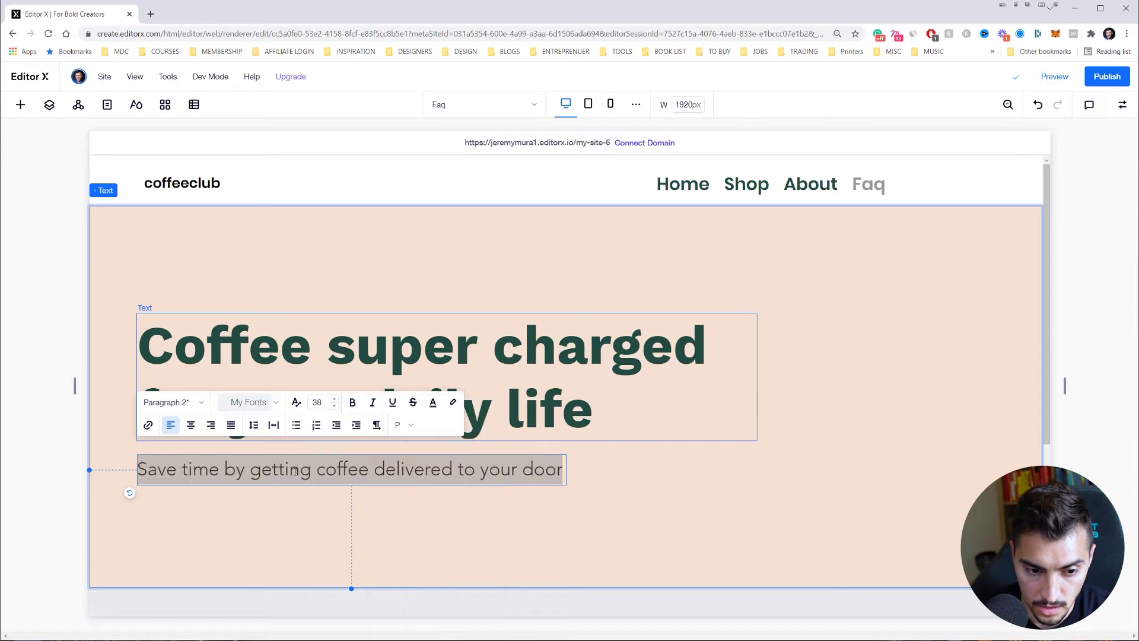
key(alt+Tab)
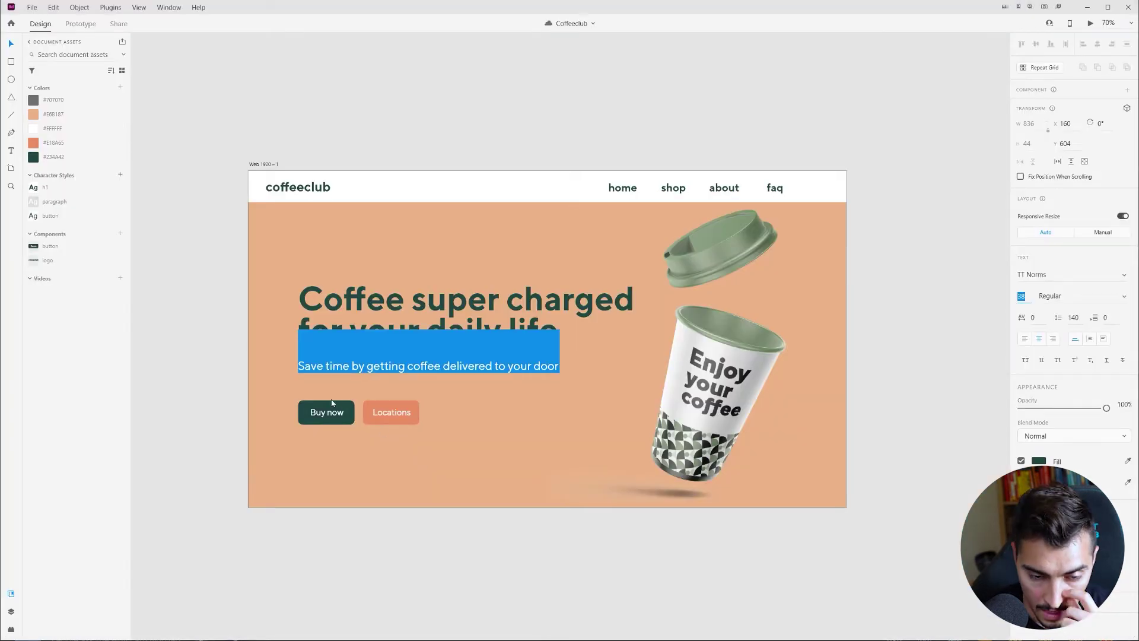
Step: Place a button under the subtitle and label it Buy Now
key(alt+Tab)
click(235, 388)
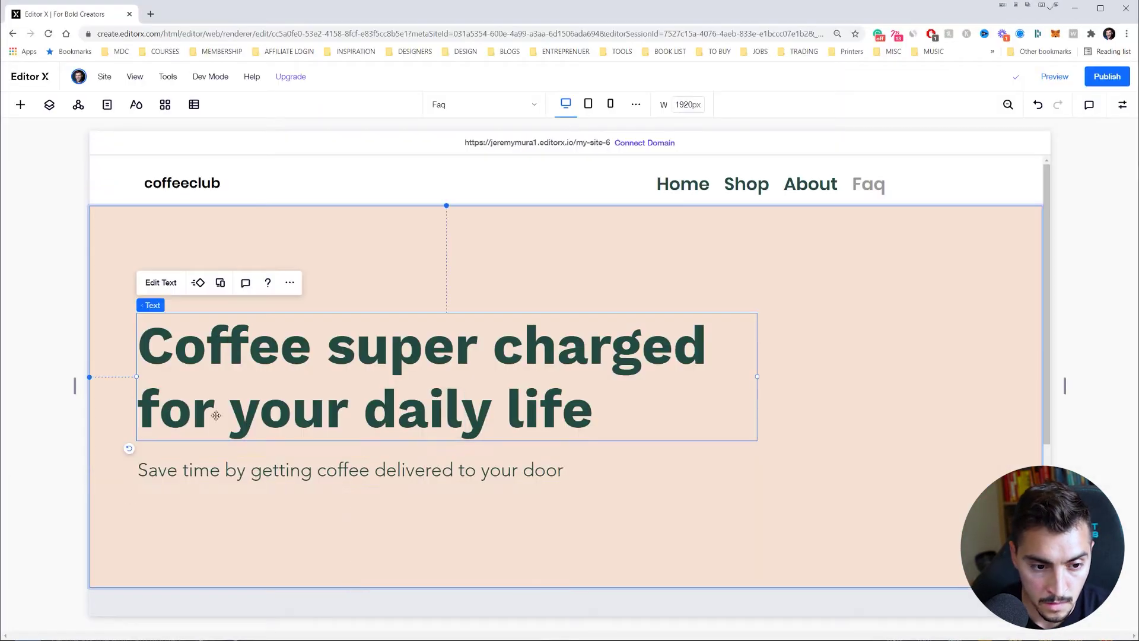
shift+click(267, 456)
drag(756, 383, 707, 376)
key(ctrl+z)
click(20, 105)
mouse_move(33, 235)
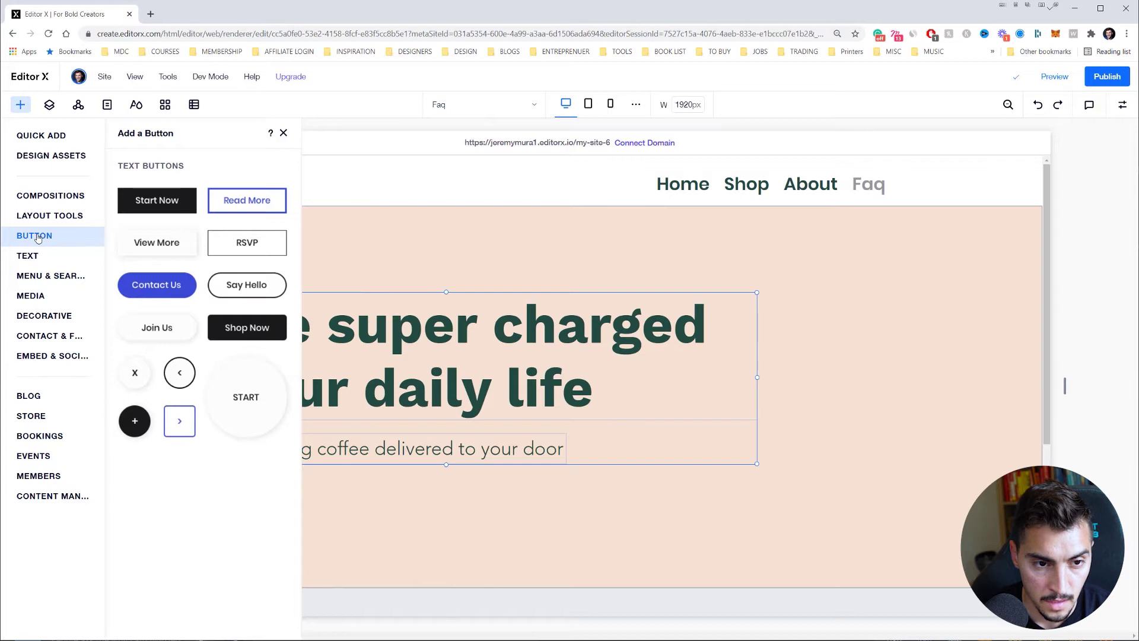
mouse_move(156, 285)
mouse_down()
mouse_move(366, 521)
mouse_move(185, 493)
mouse_up()
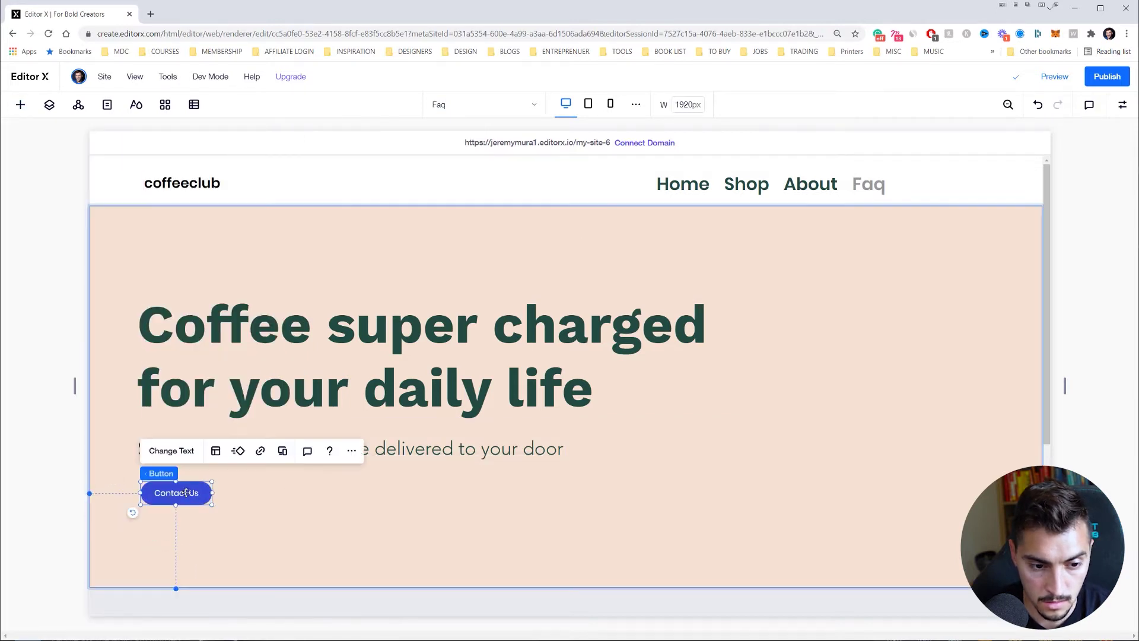
click(170, 450)
text(Buy No)
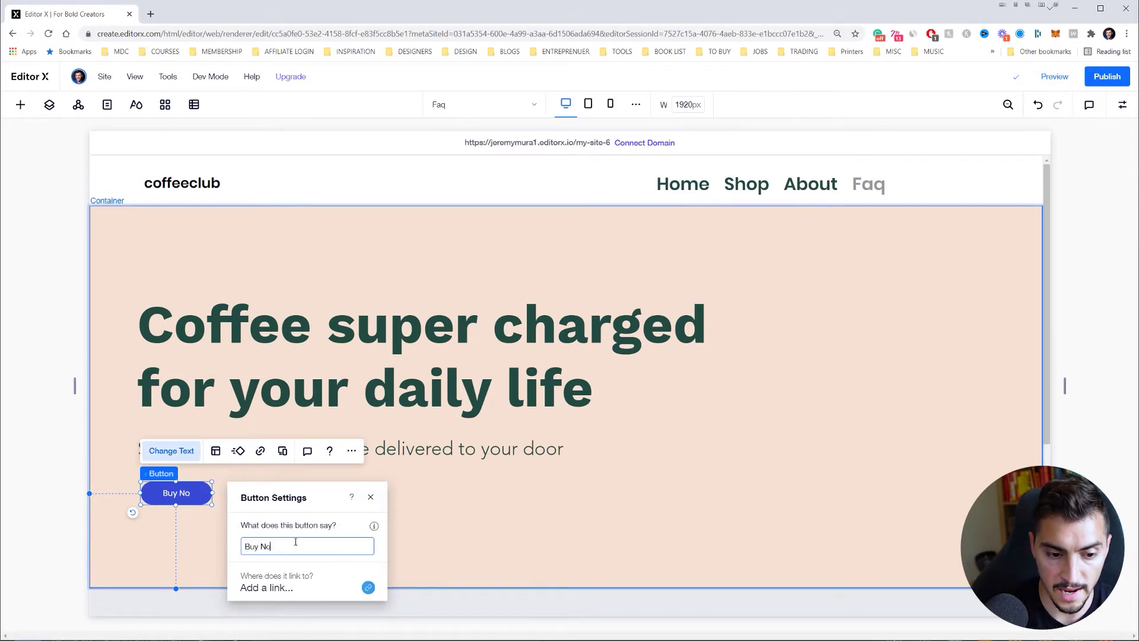
text(w)
click(215, 492)
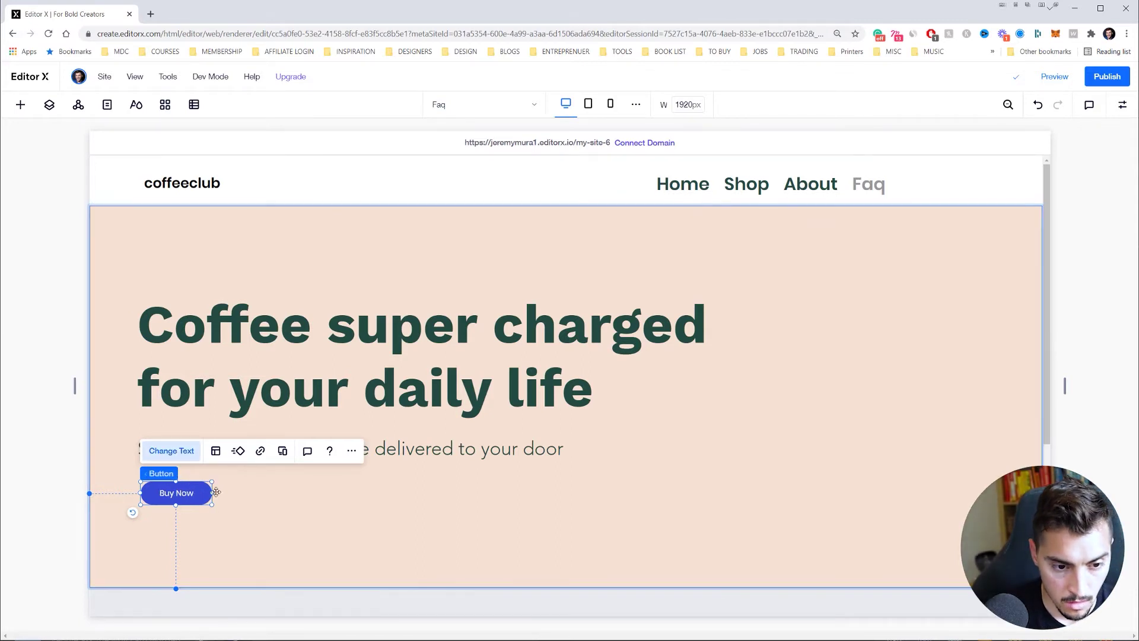
Step: Duplicate the button as Locations and link it to a site page
drag(216, 491, 267, 496)
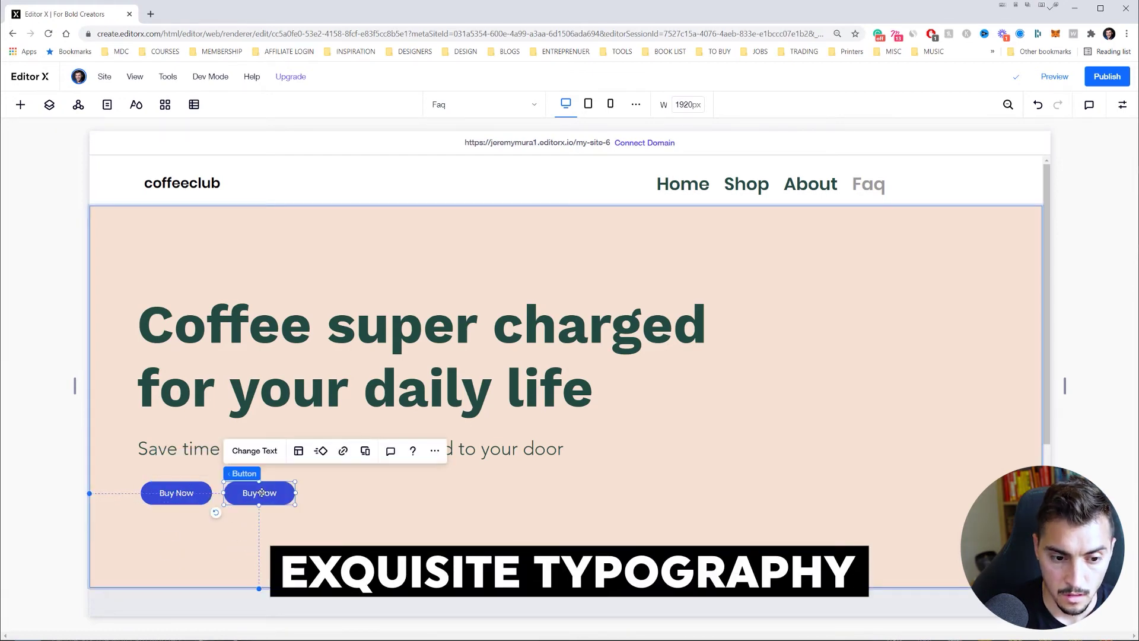
click(254, 450)
text(Loc)
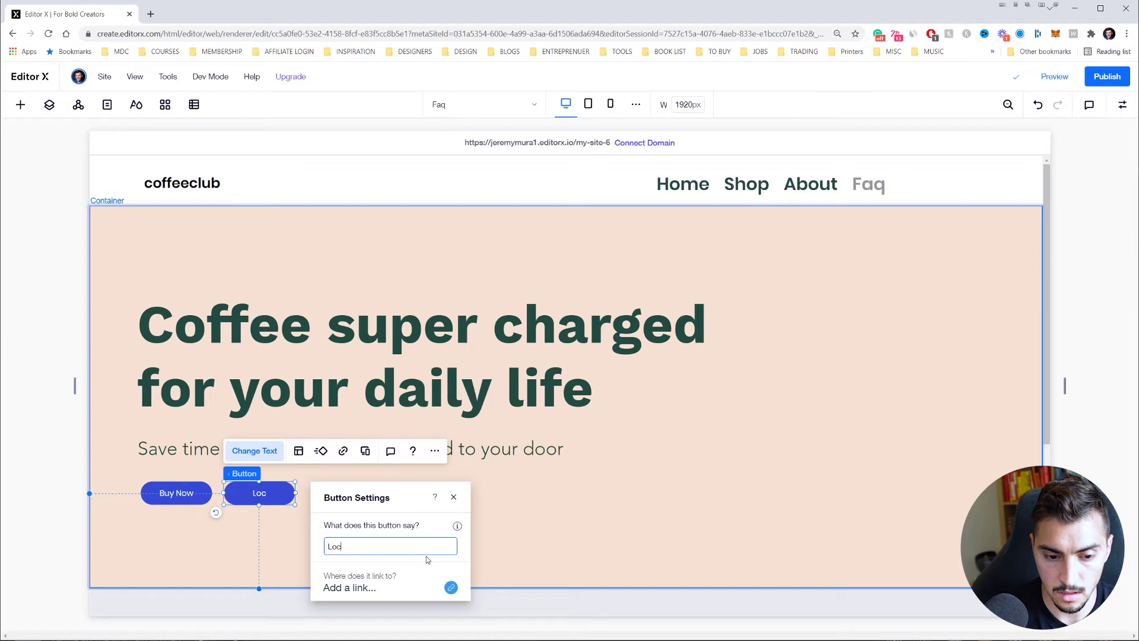
text(ations)
key(Return)
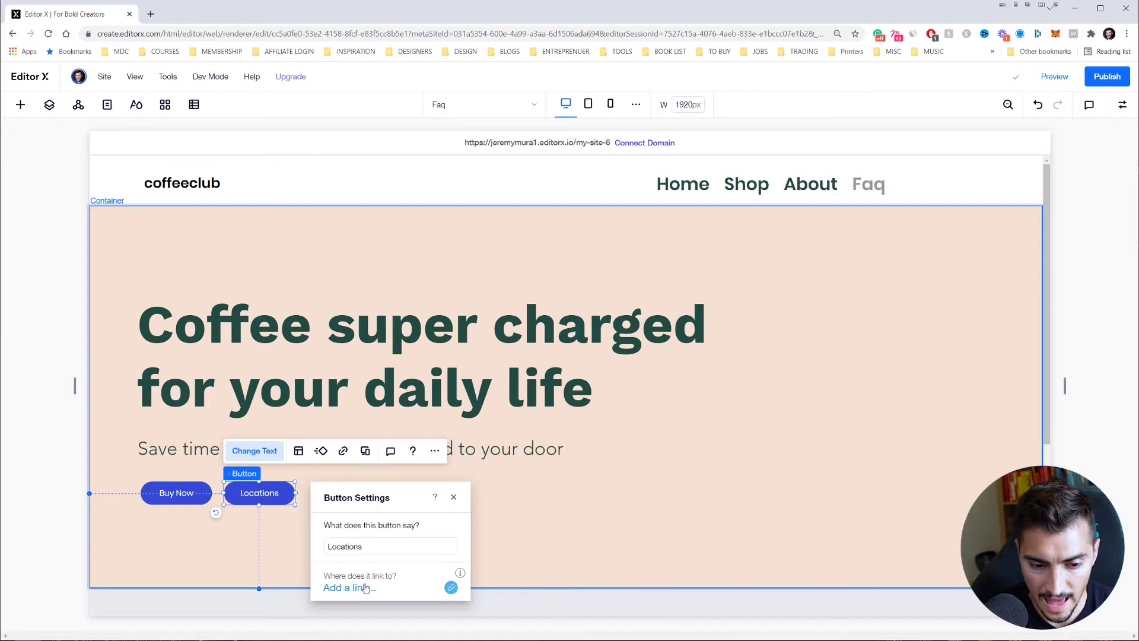
click(348, 588)
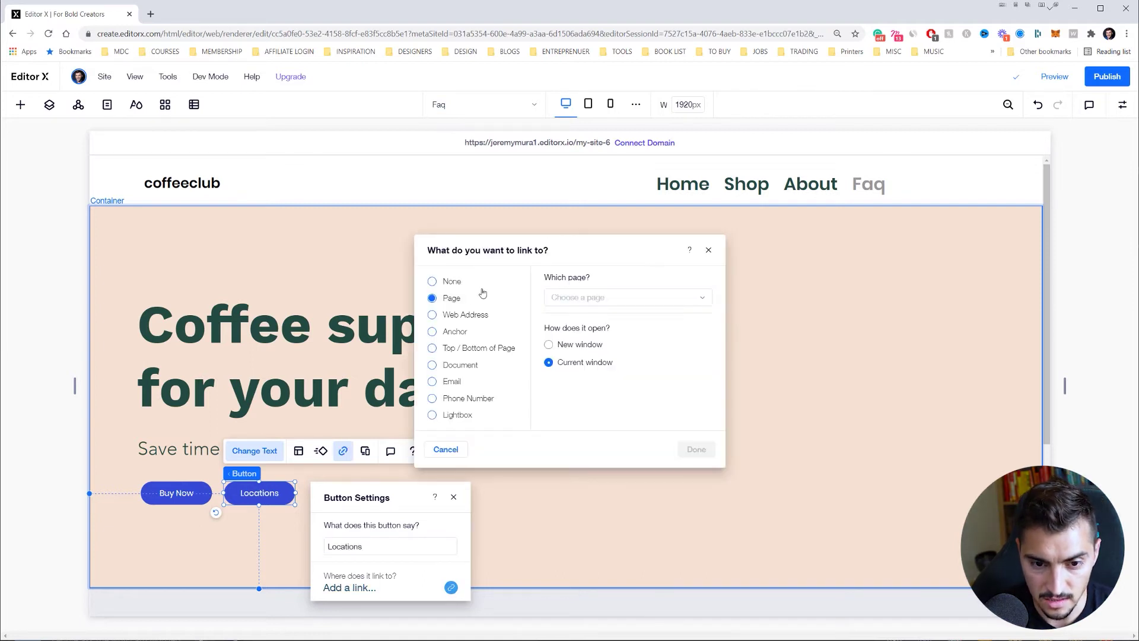
click(467, 317)
click(460, 305)
click(584, 300)
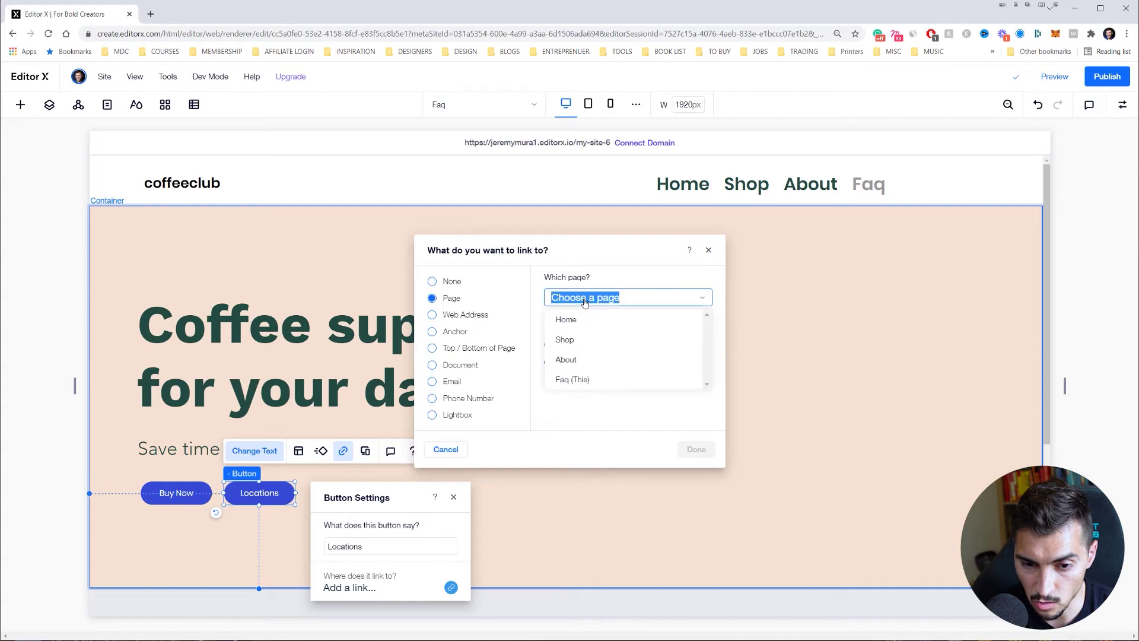
click(574, 360)
click(695, 450)
Step: Link the Buy Now button to the Shop page and preview the site
click(176, 492)
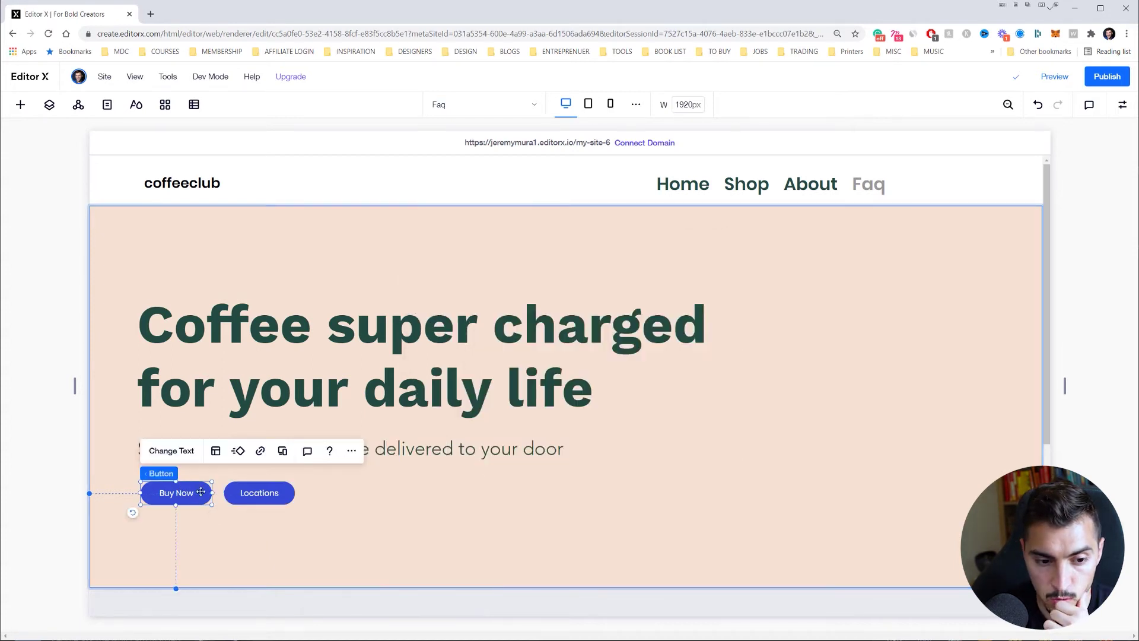
click(174, 451)
click(298, 587)
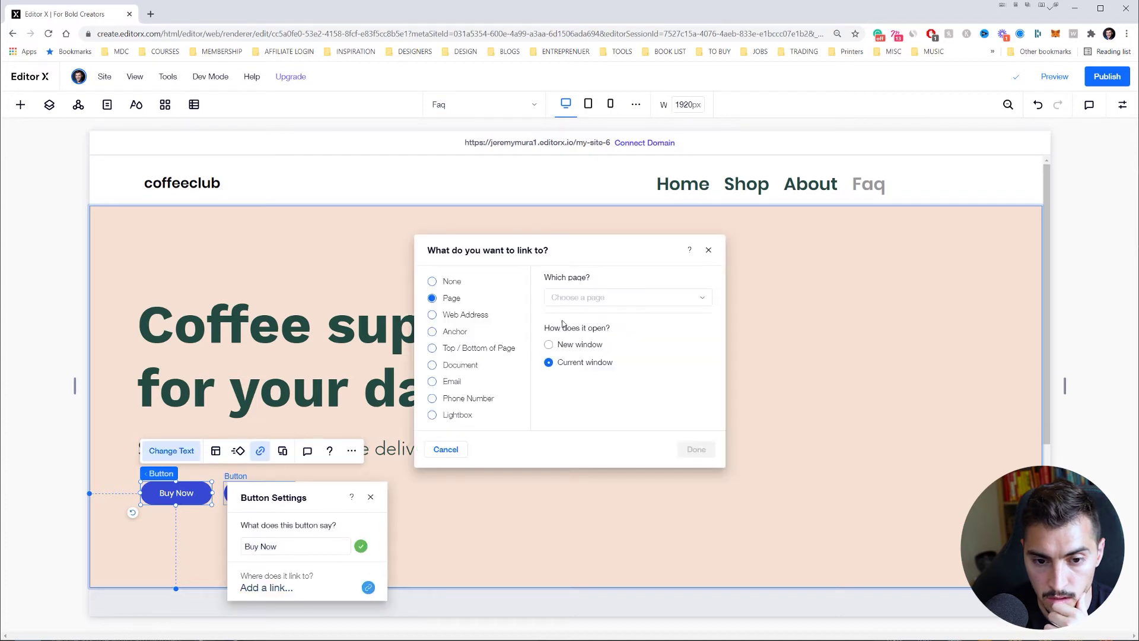
click(553, 298)
click(570, 339)
click(697, 450)
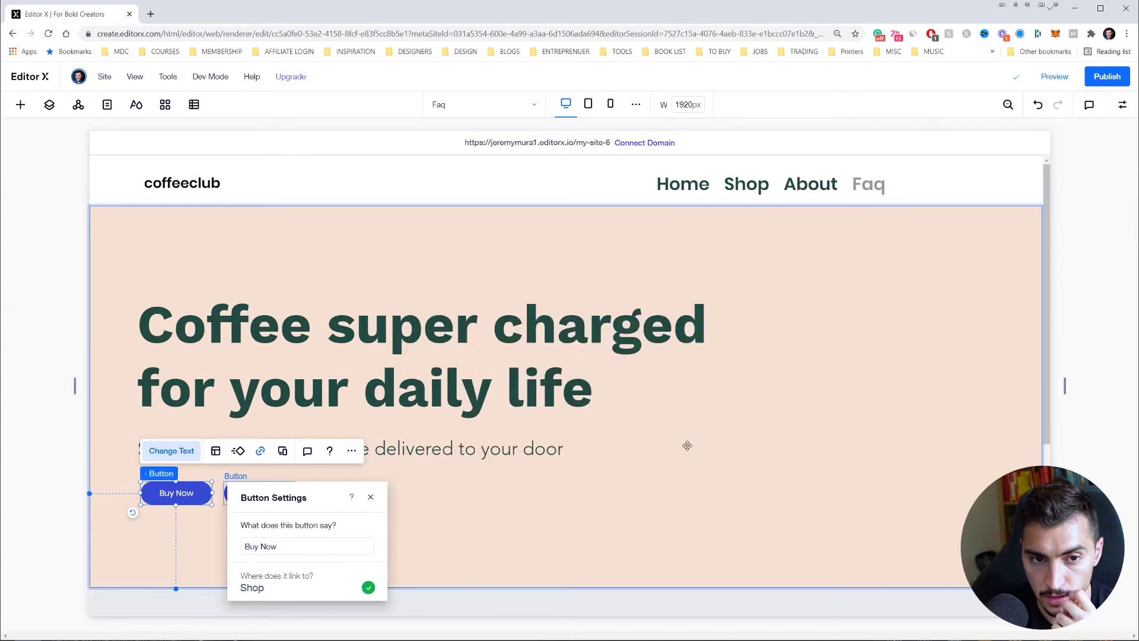
click(1054, 77)
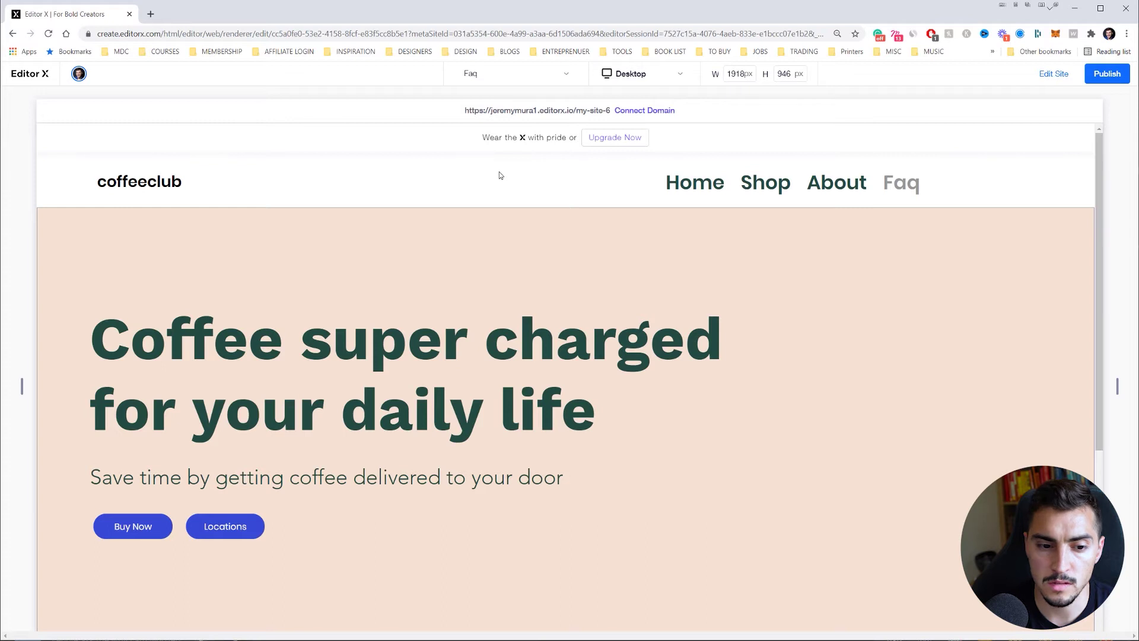
Step: Test that Buy Now opens the Shop page in preview, then return to editing the Home page
click(136, 529)
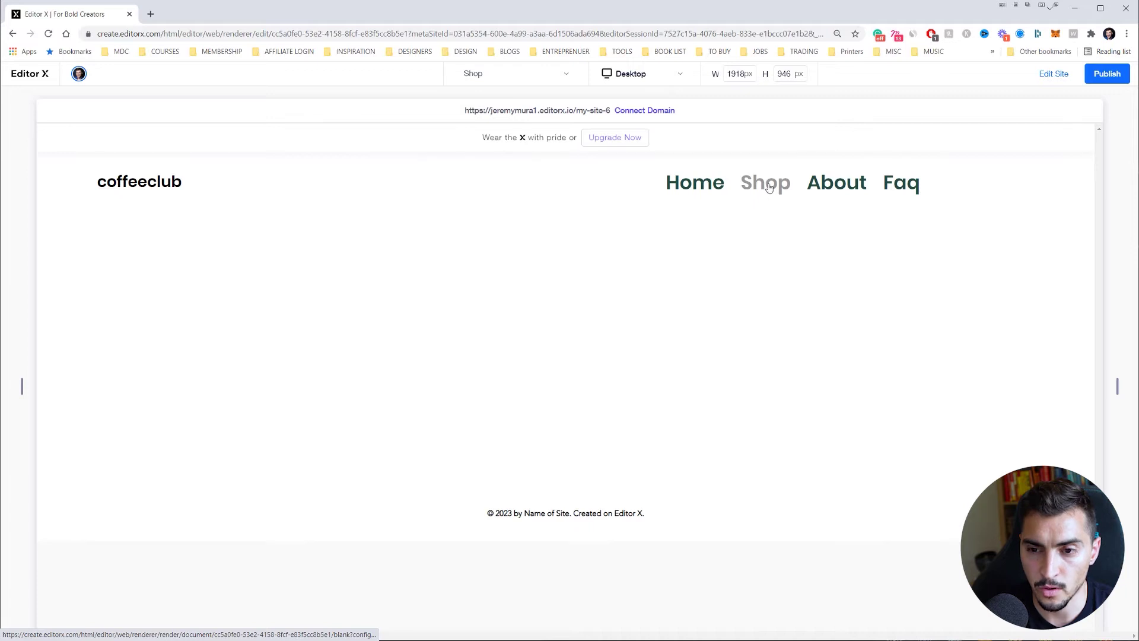
click(1059, 77)
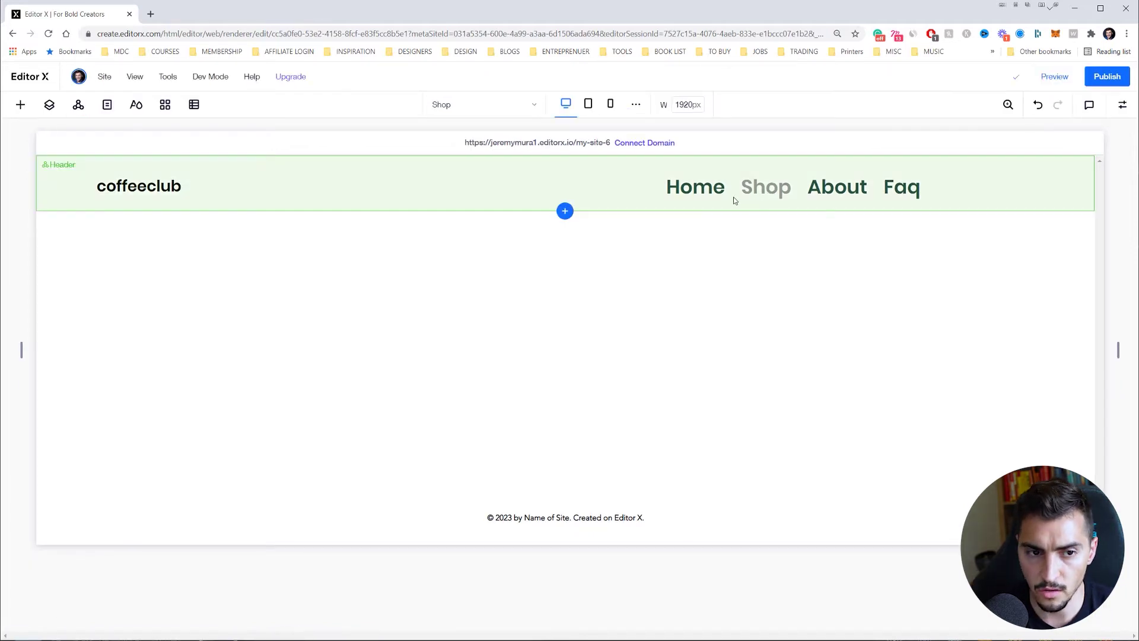
click(106, 104)
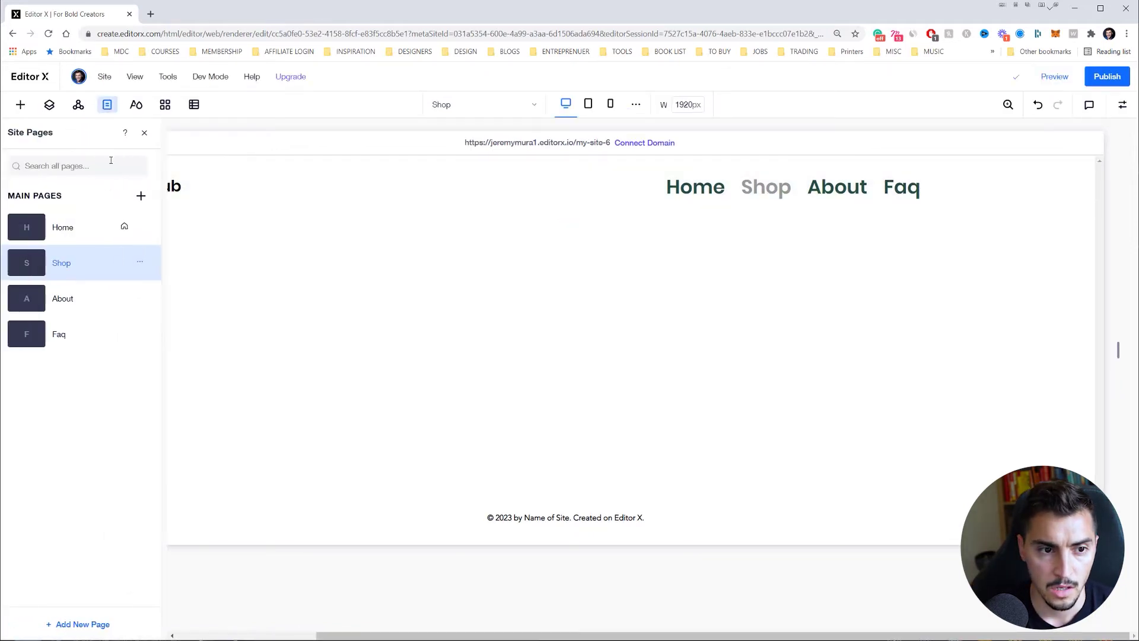
click(71, 227)
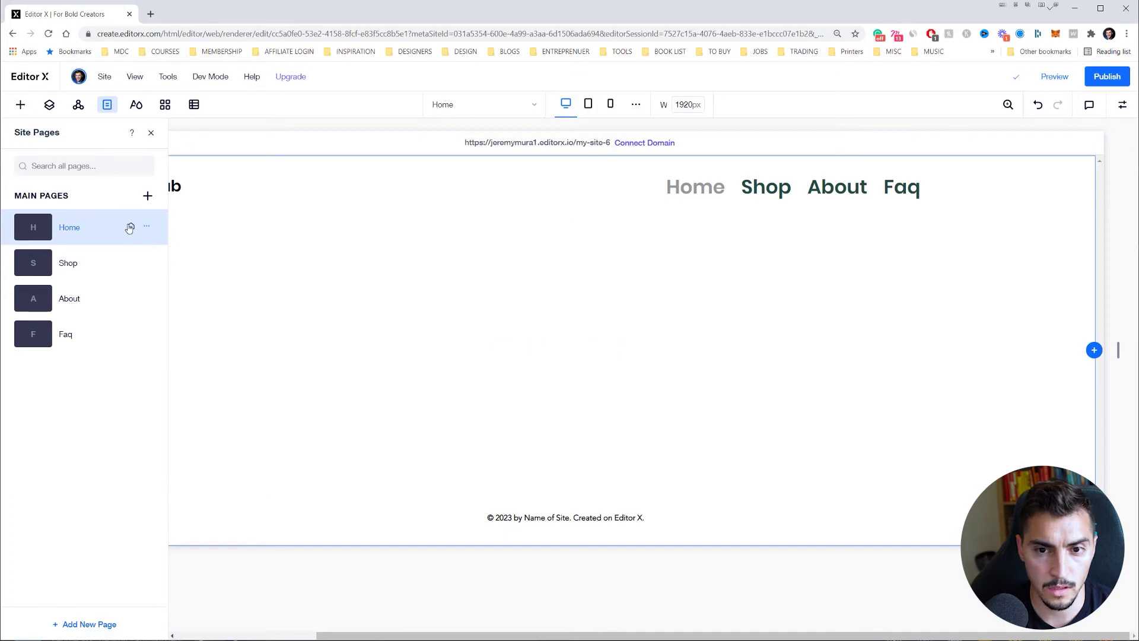
click(178, 274)
scroll(178, 356, down, 3)
scroll(170, 383, up, 1)
Step: Select the Buy Now button and show its properties in the Inspector
click(162, 416)
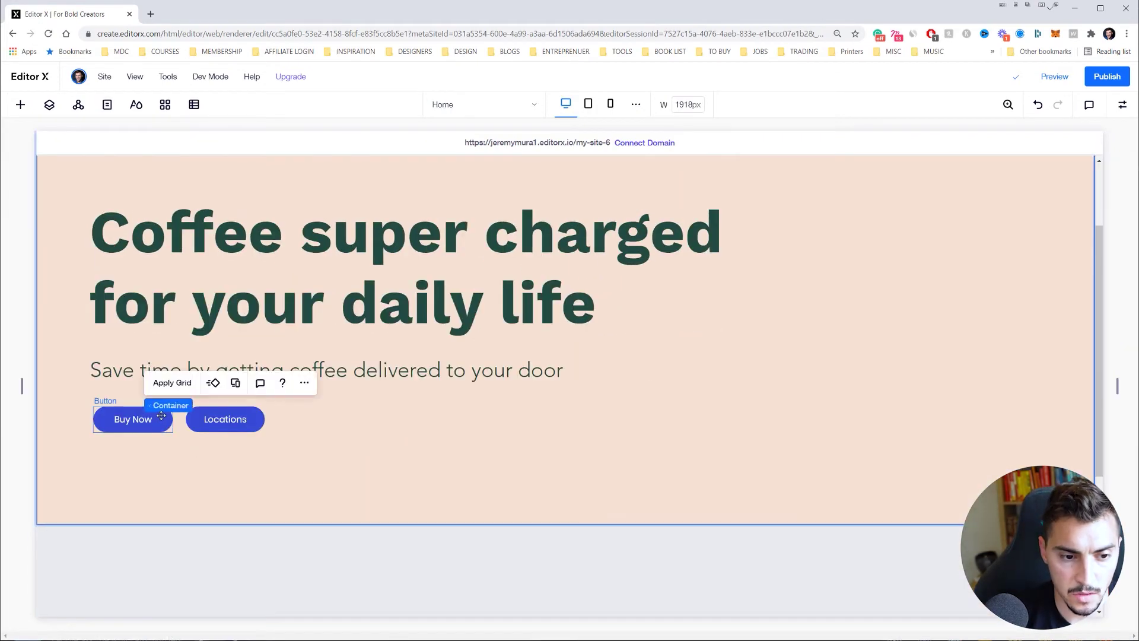
click(161, 420)
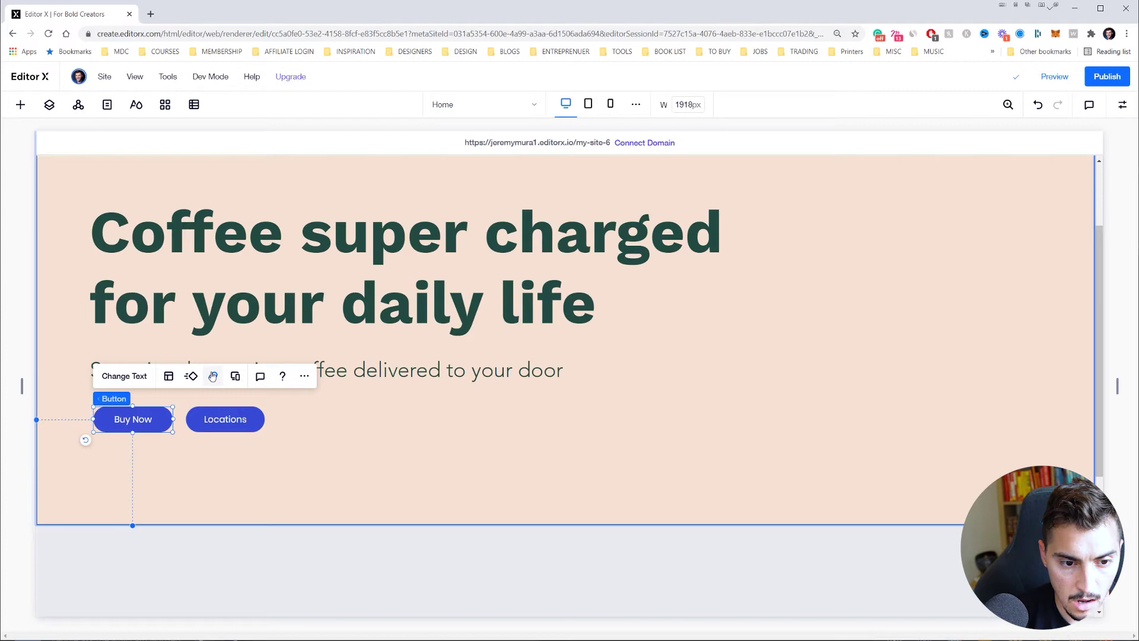
click(1120, 106)
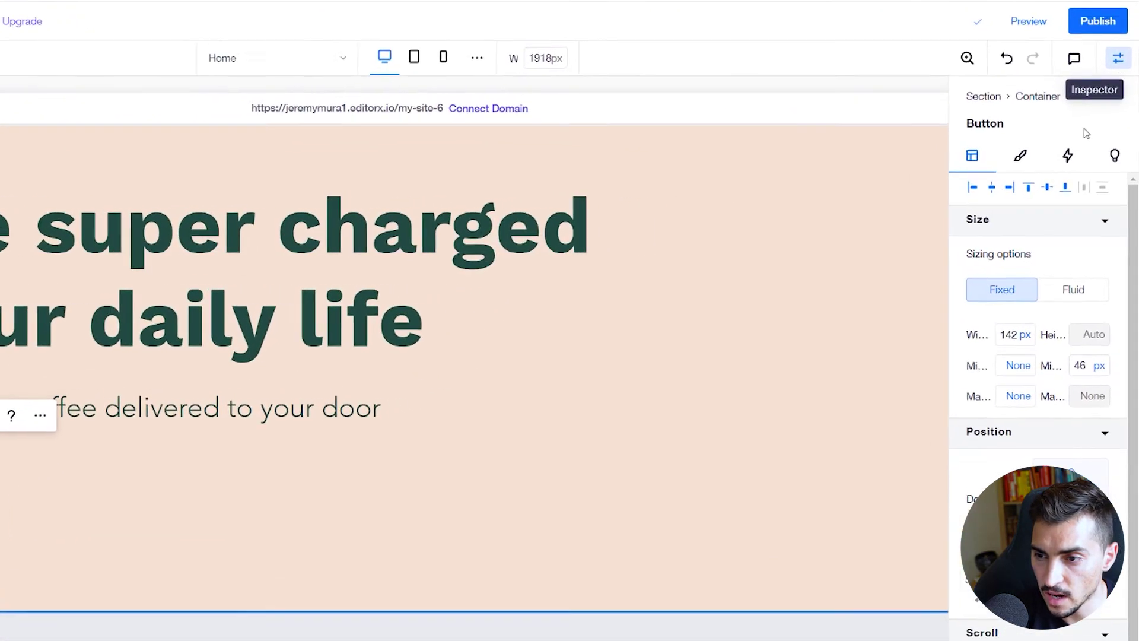
Step: Give the Buy Now button a dark green background with an orange hover background
click(988, 131)
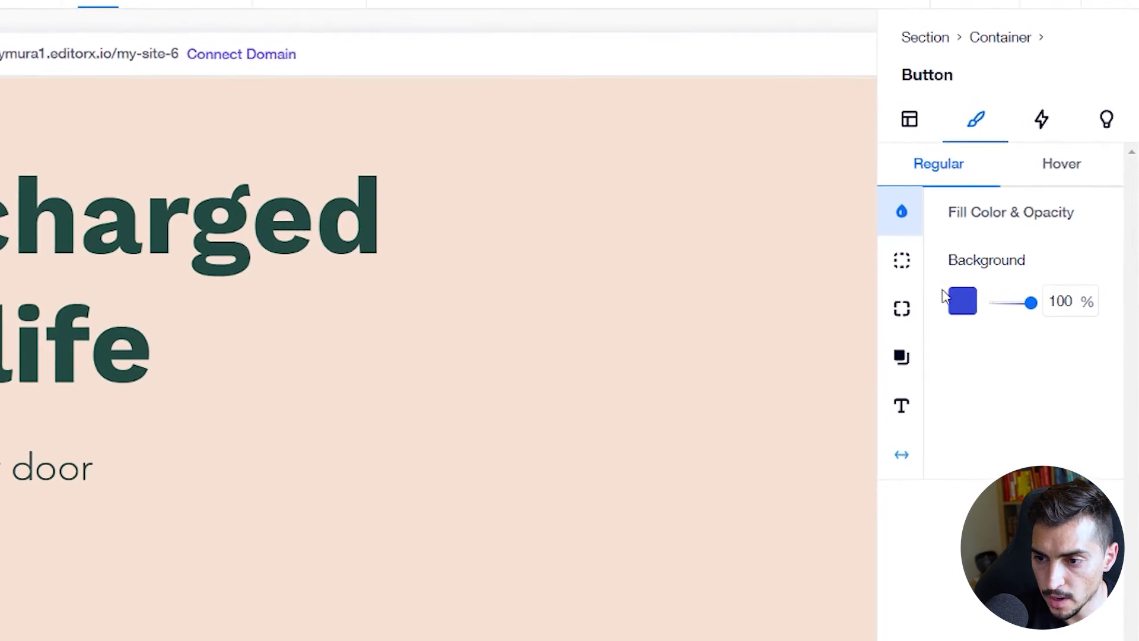
click(960, 295)
click(989, 435)
click(1028, 436)
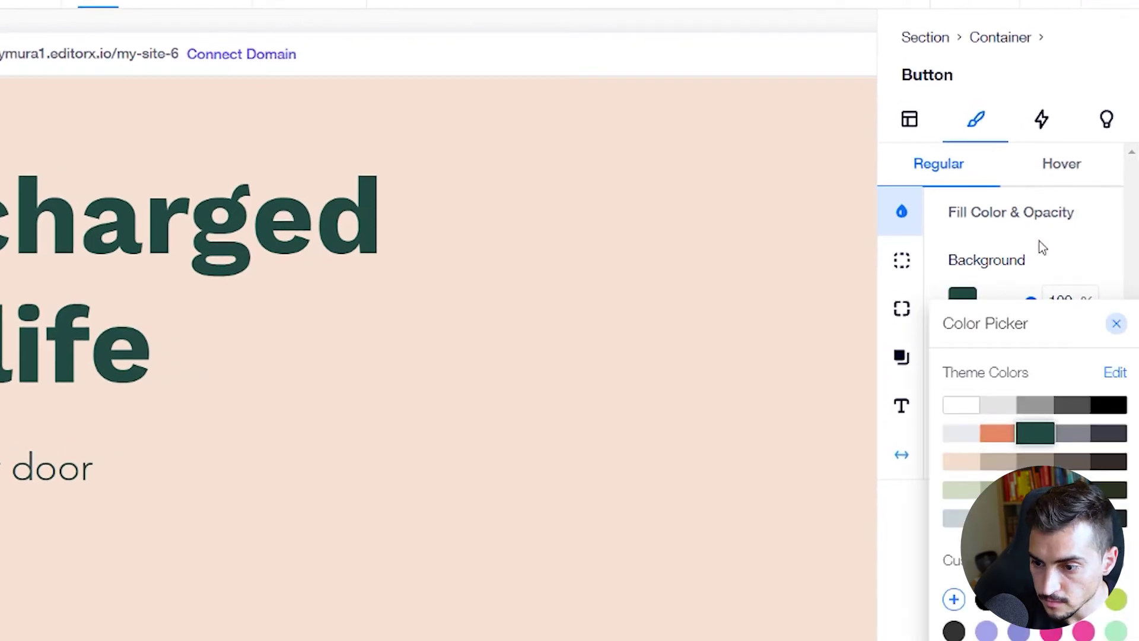
click(1067, 171)
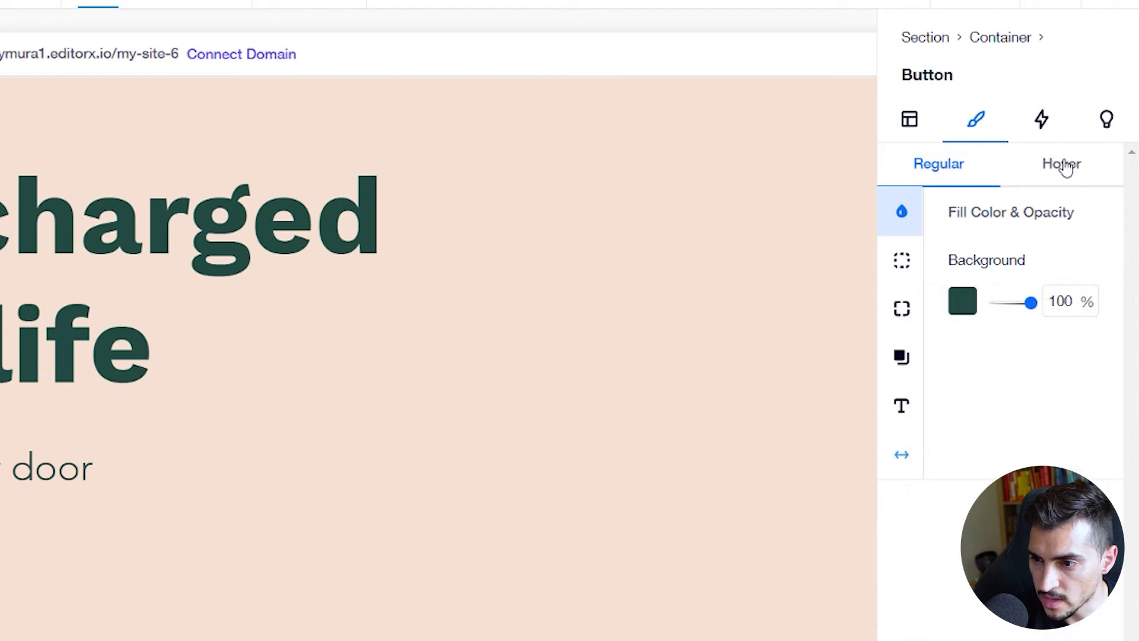
click(1063, 168)
click(972, 302)
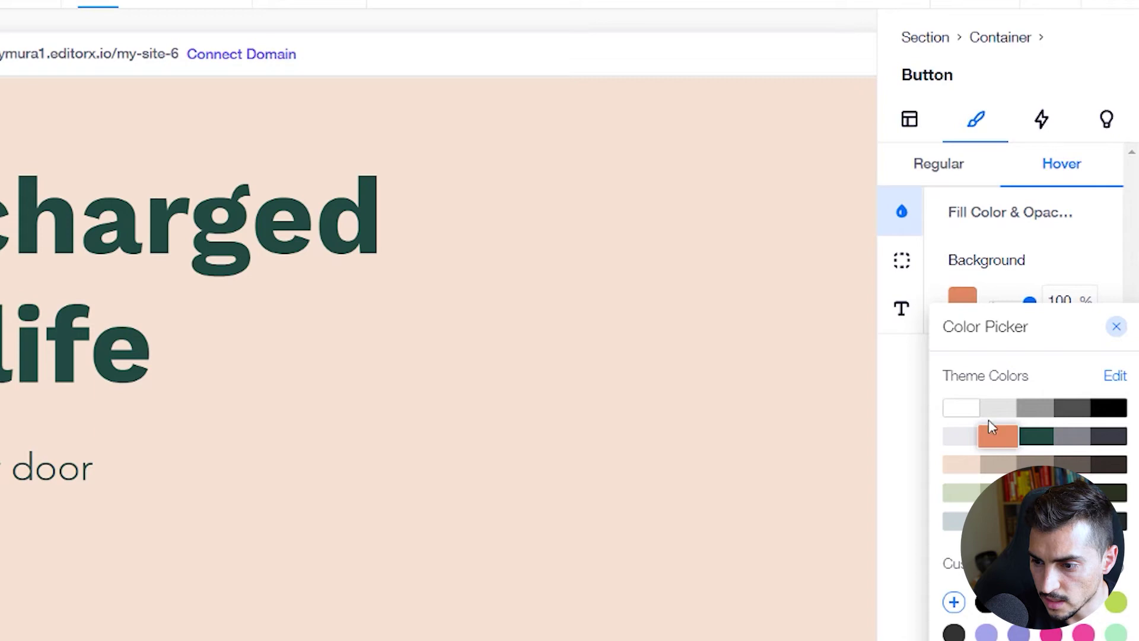
click(1059, 252)
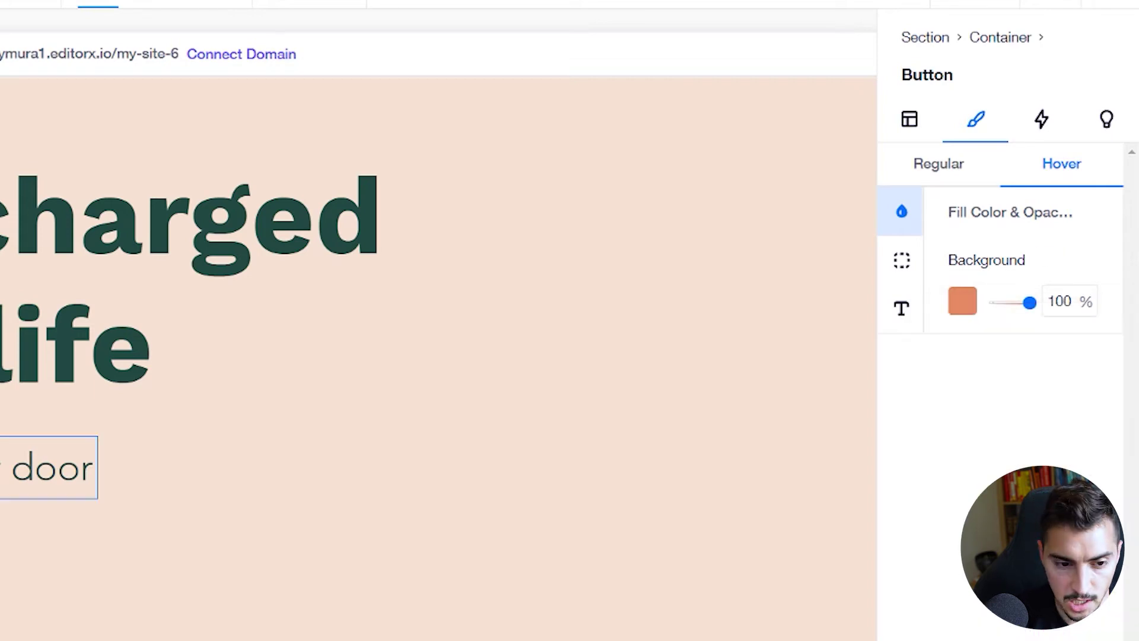
Step: Give the Locations button an orange background with a light green hover, then preview the site
click(1021, 203)
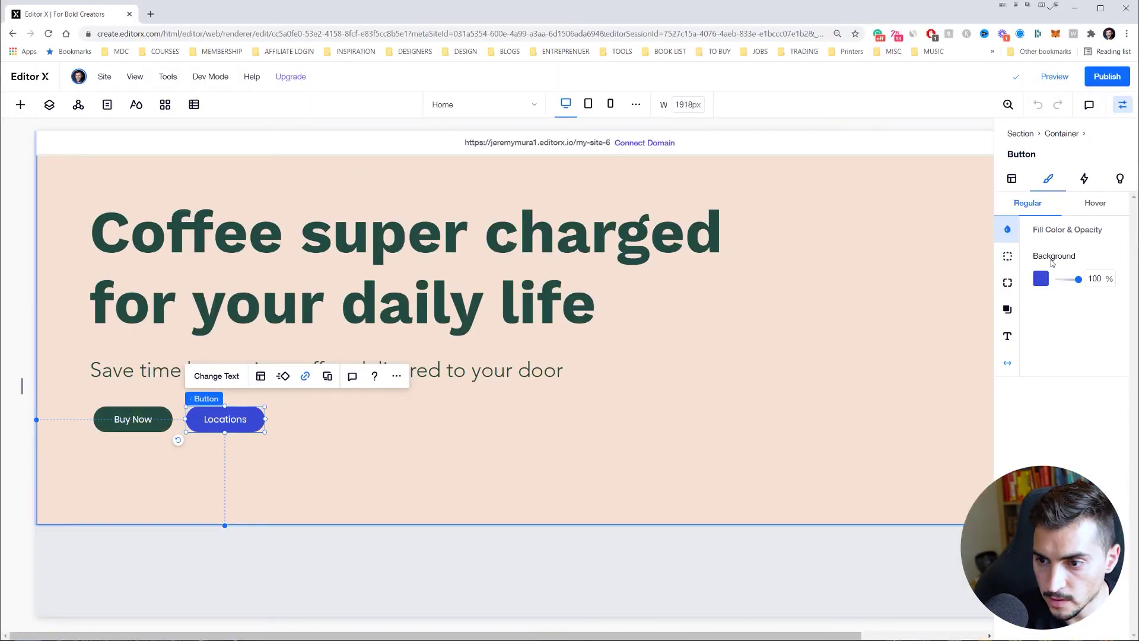
click(1041, 279)
click(1058, 350)
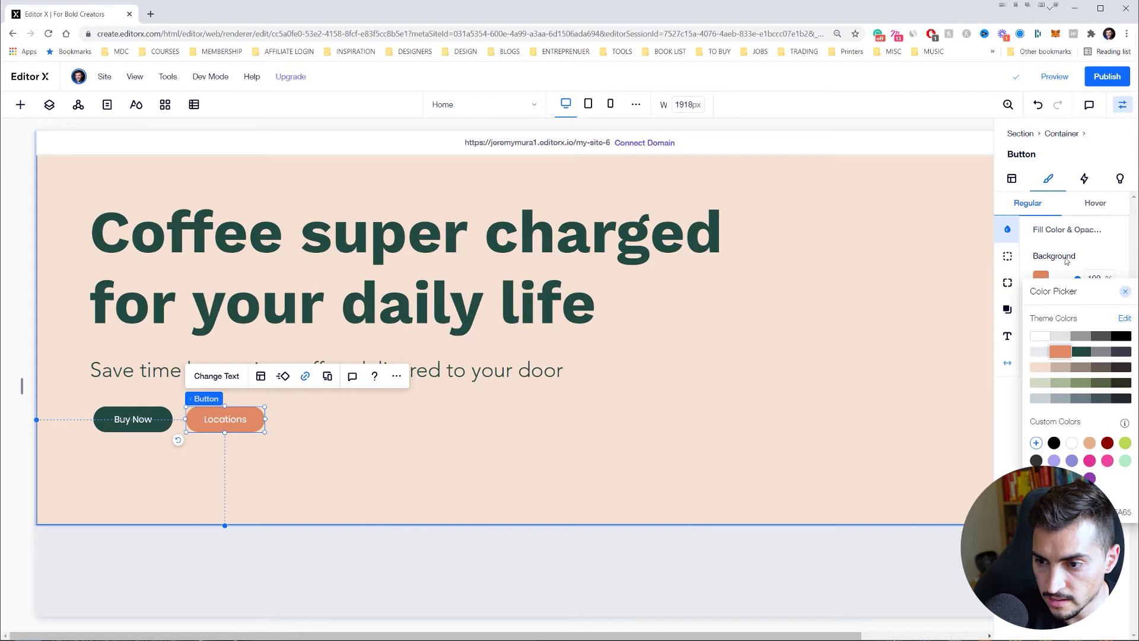
click(1093, 204)
click(1043, 278)
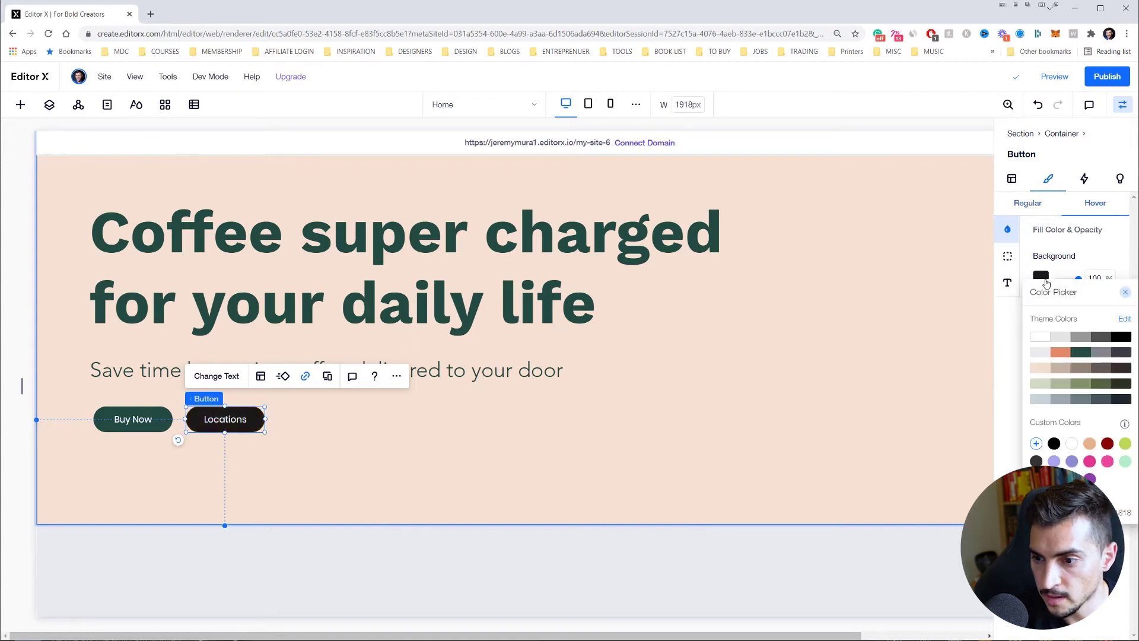
click(1043, 357)
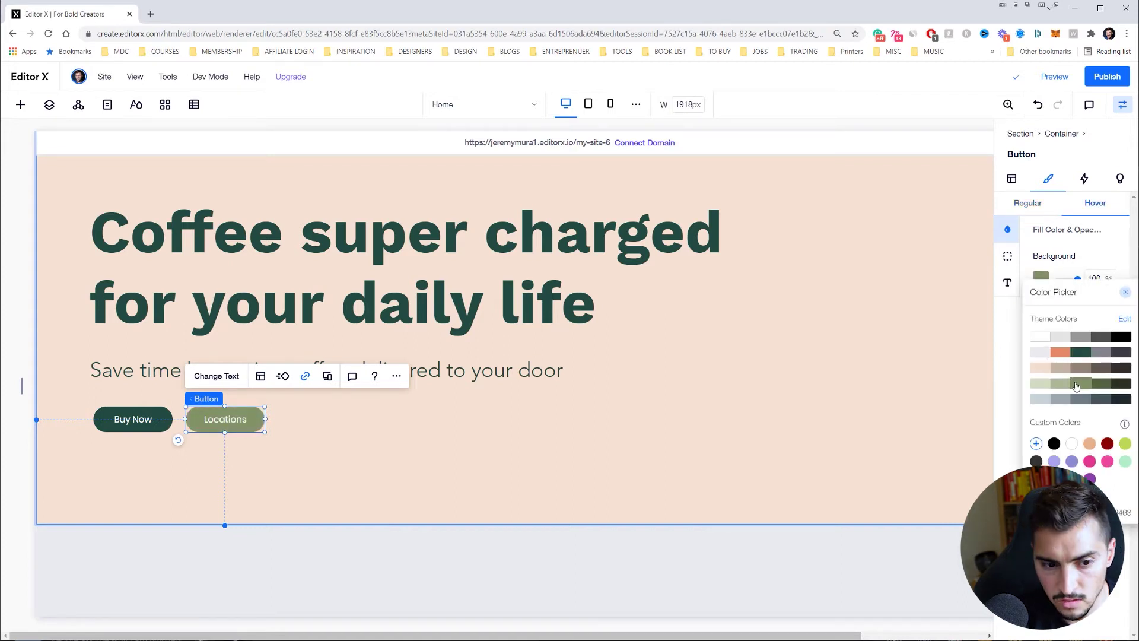
click(1036, 386)
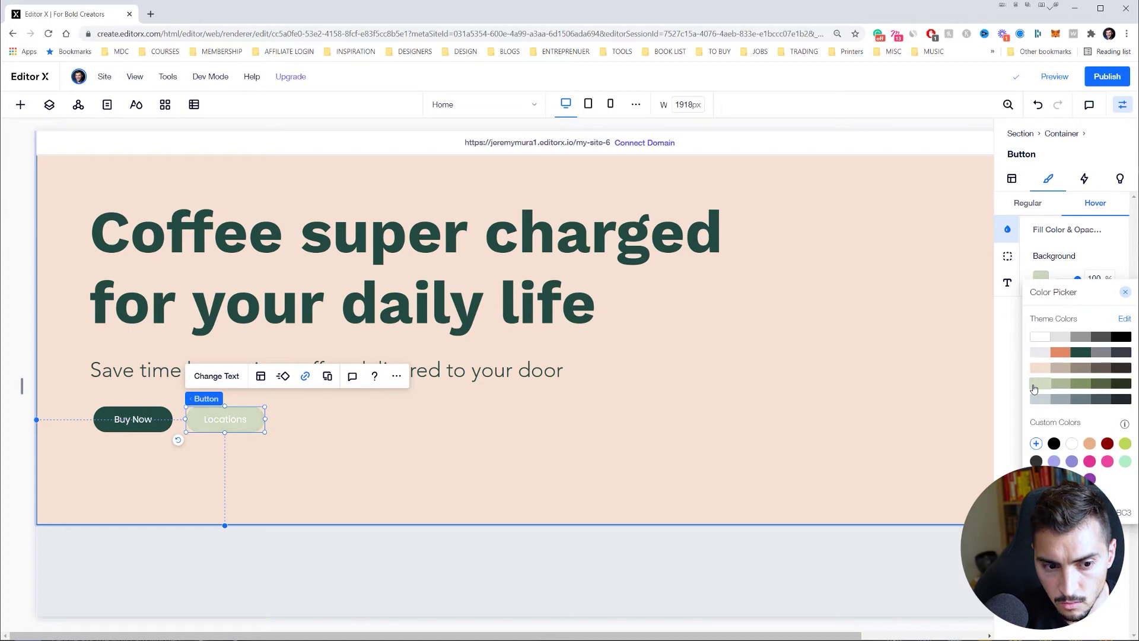
click(1080, 250)
click(1066, 77)
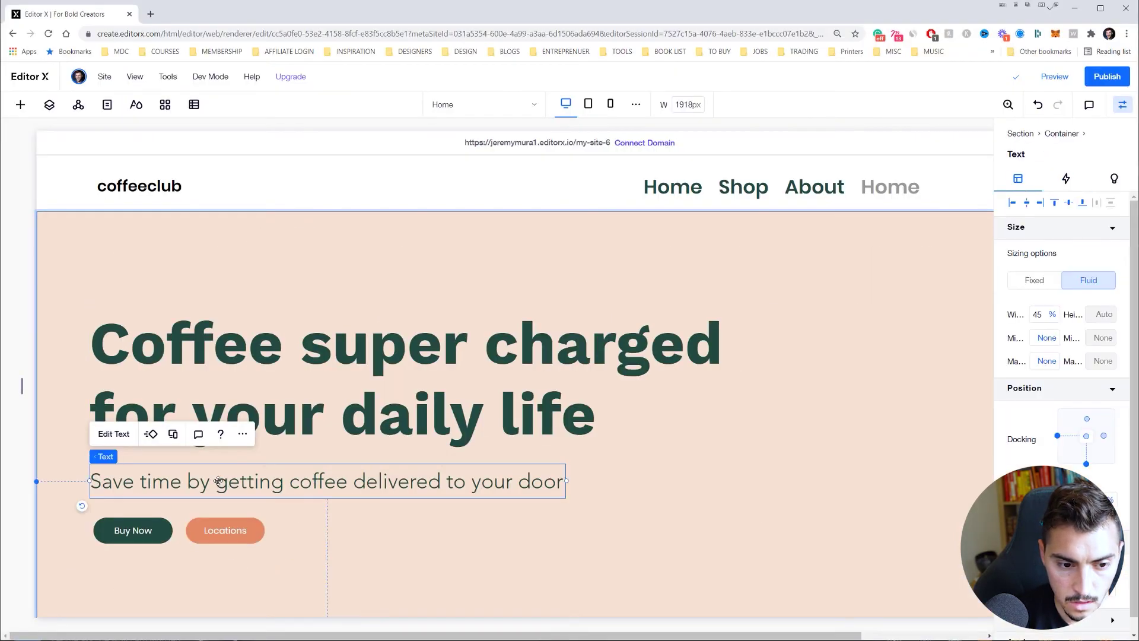
Step: Nudge the subtitle text box up closer beneath the headline
drag(222, 479, 218, 486)
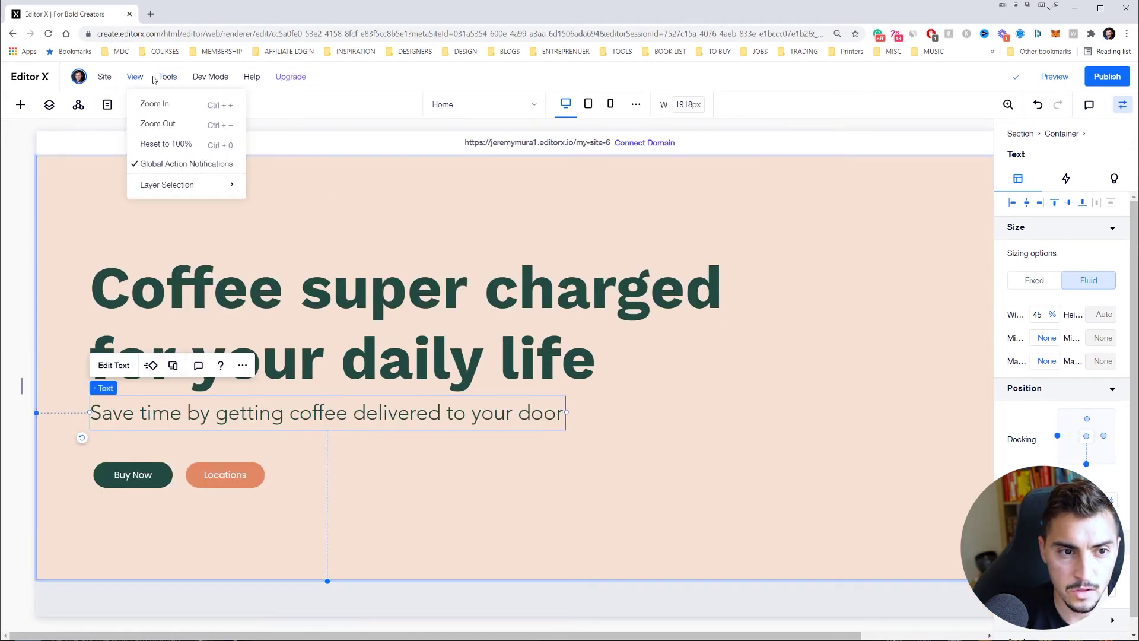
Step: Upload the Coffee Cup Mockup image into the site's Media Manager from File Explorer
mouse_move(168, 77)
click(199, 124)
key(alt+Tab)
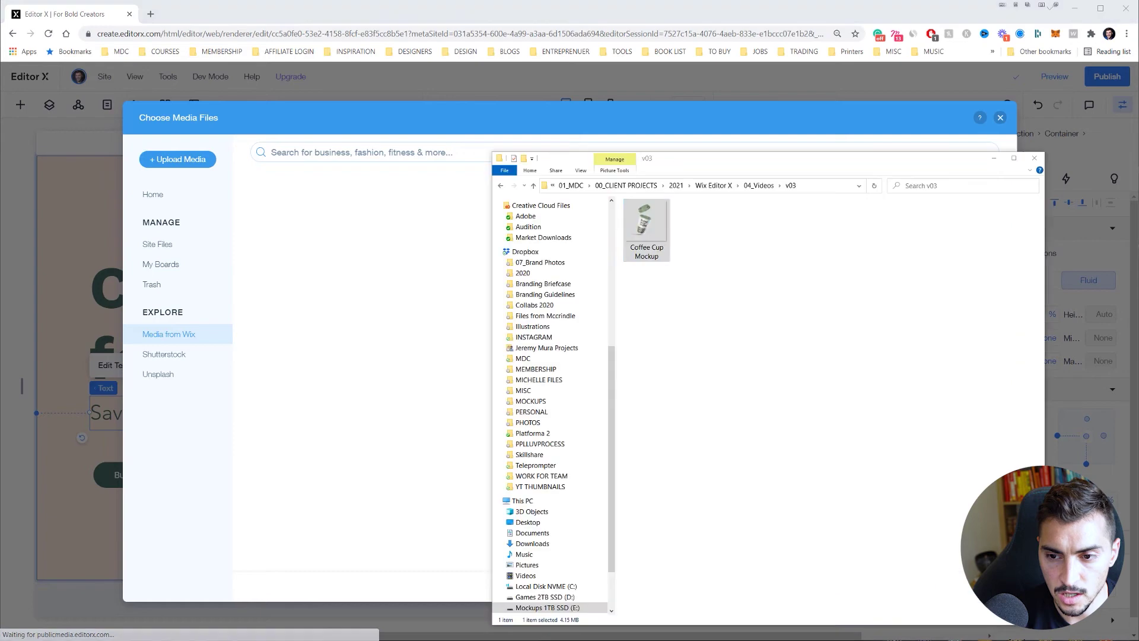
drag(646, 227, 339, 248)
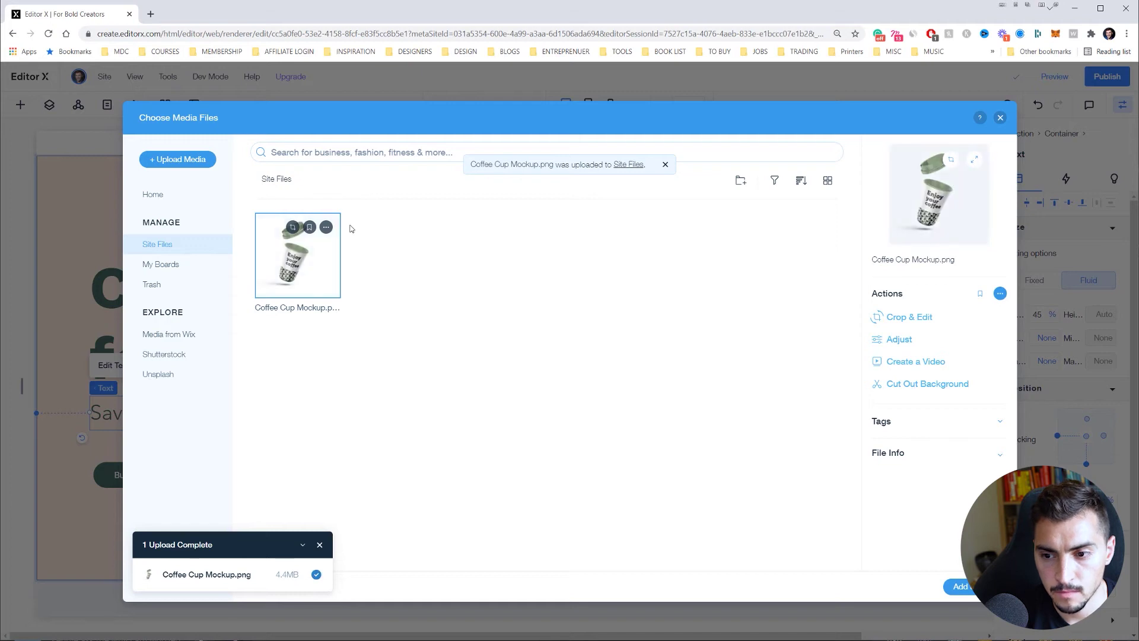
Step: Crop the empty space around the coffee cup, save the edited copy and add it to the page
click(908, 319)
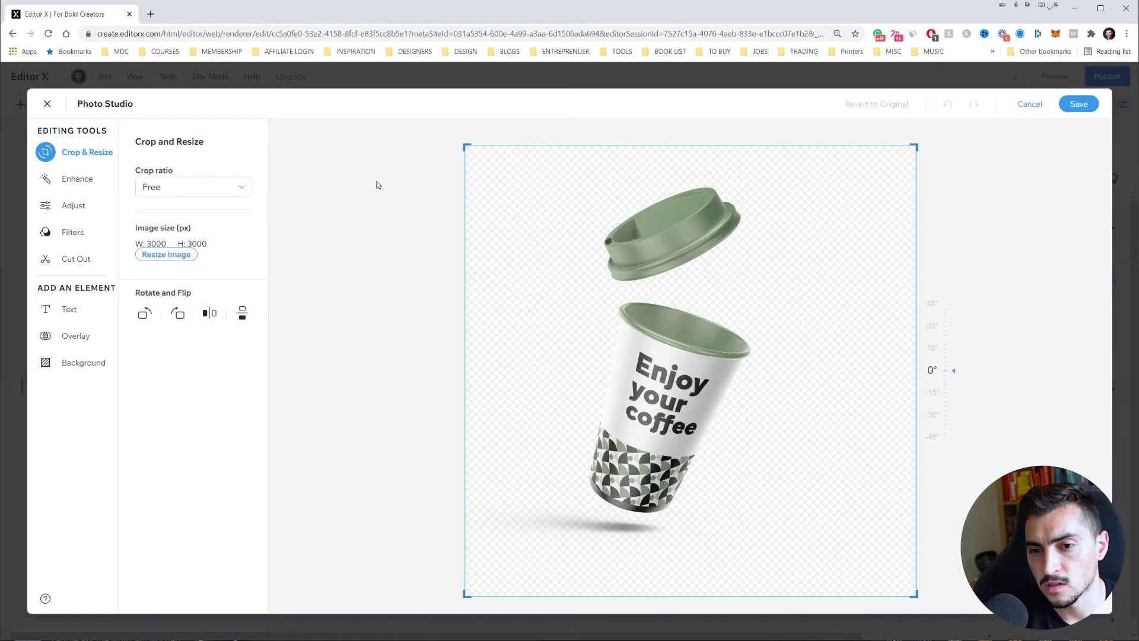
drag(916, 142, 814, 158)
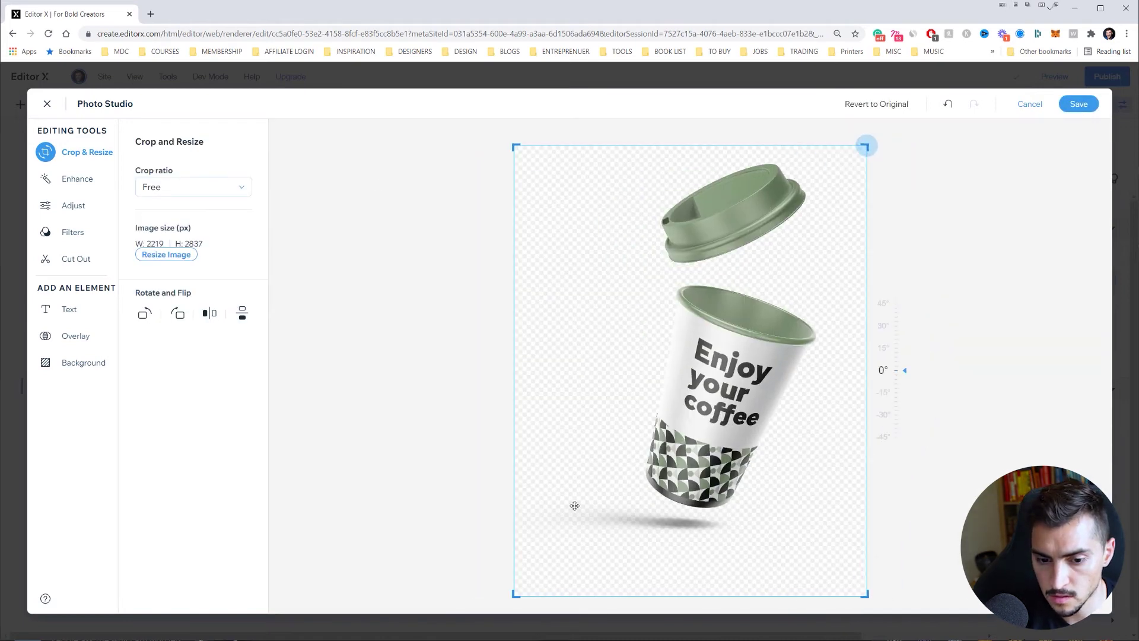
mouse_move(520, 601)
mouse_down()
mouse_move(588, 555)
mouse_move(543, 551)
mouse_up()
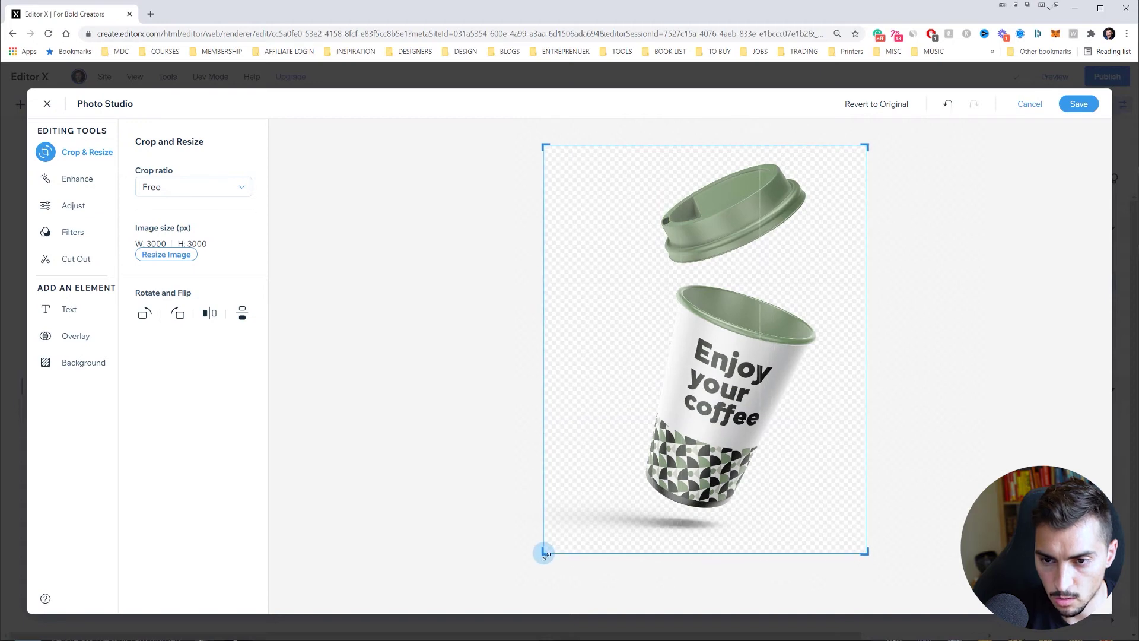
drag(870, 147, 830, 155)
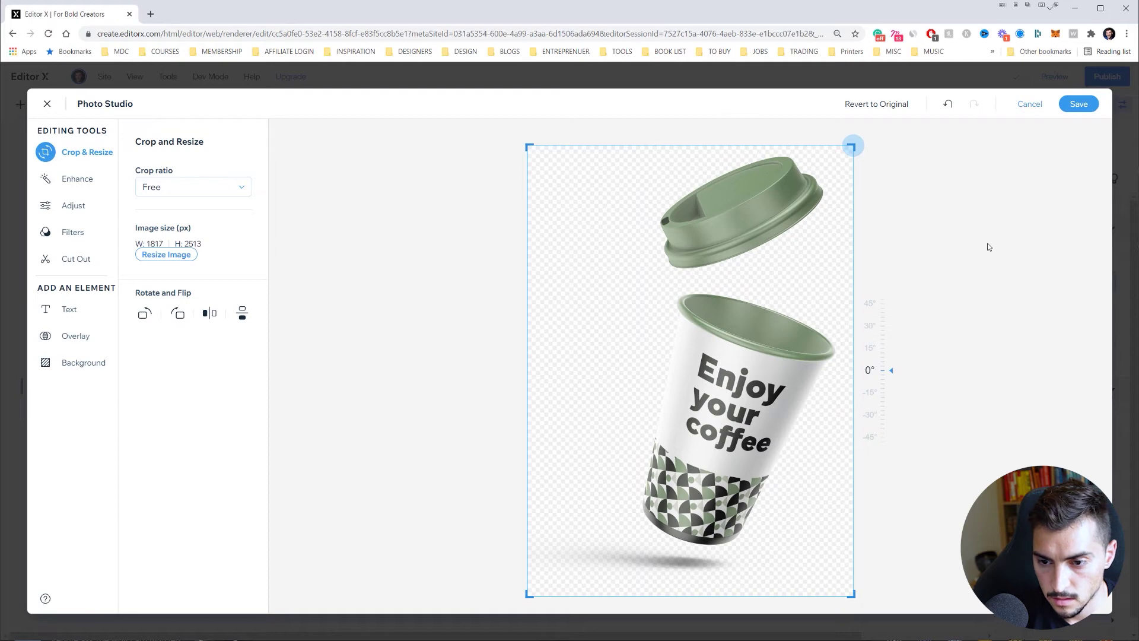
click(1078, 104)
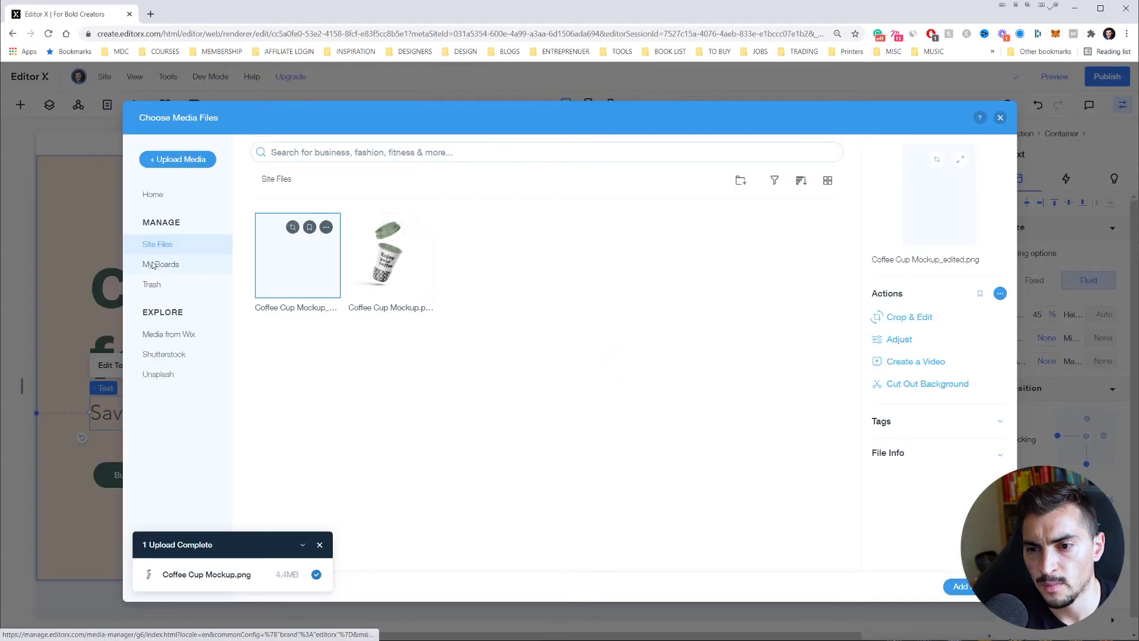
click(962, 586)
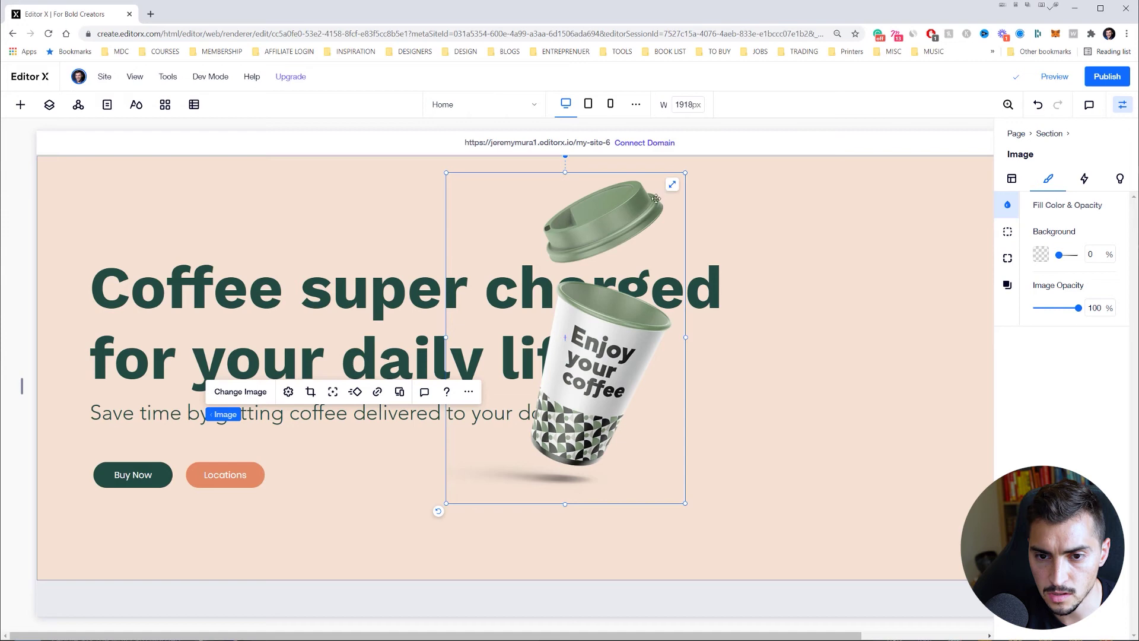
Step: Move the coffee cup image to the right of the hero and zoom out to view the whole section
drag(655, 198, 819, 261)
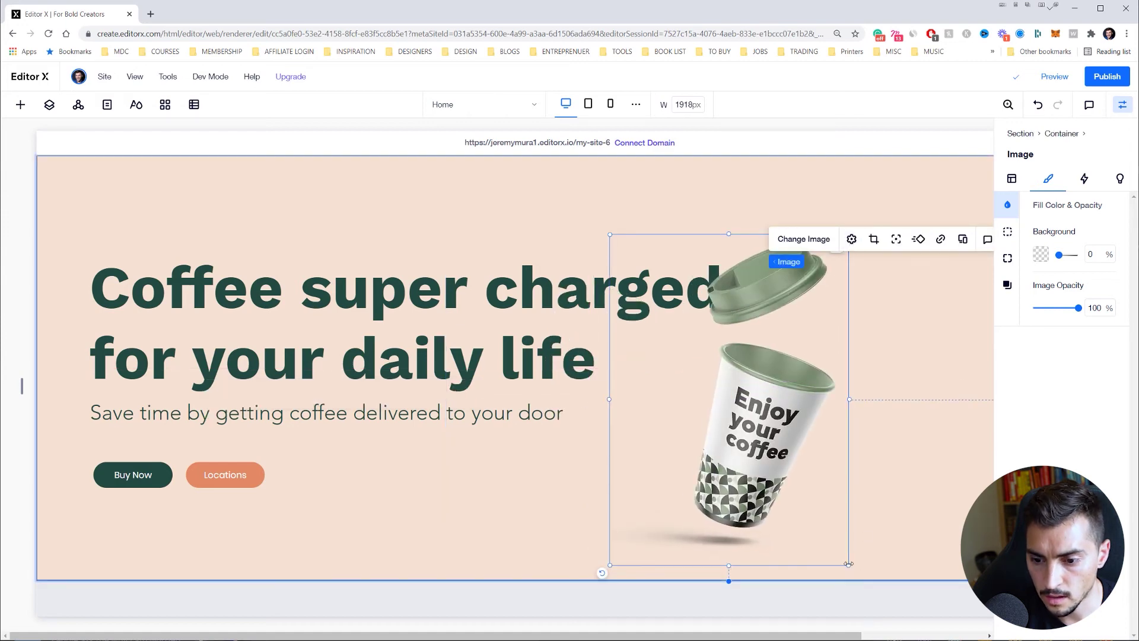
click(854, 406)
click(847, 234)
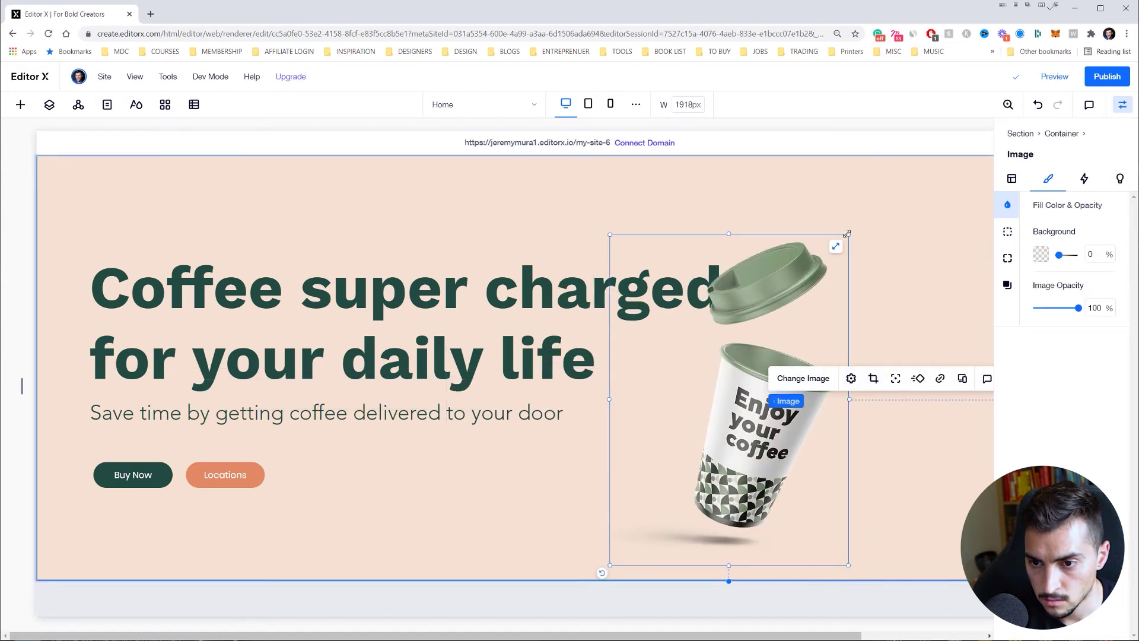
drag(846, 234, 953, 156)
scroll(640, 264, up, 1)
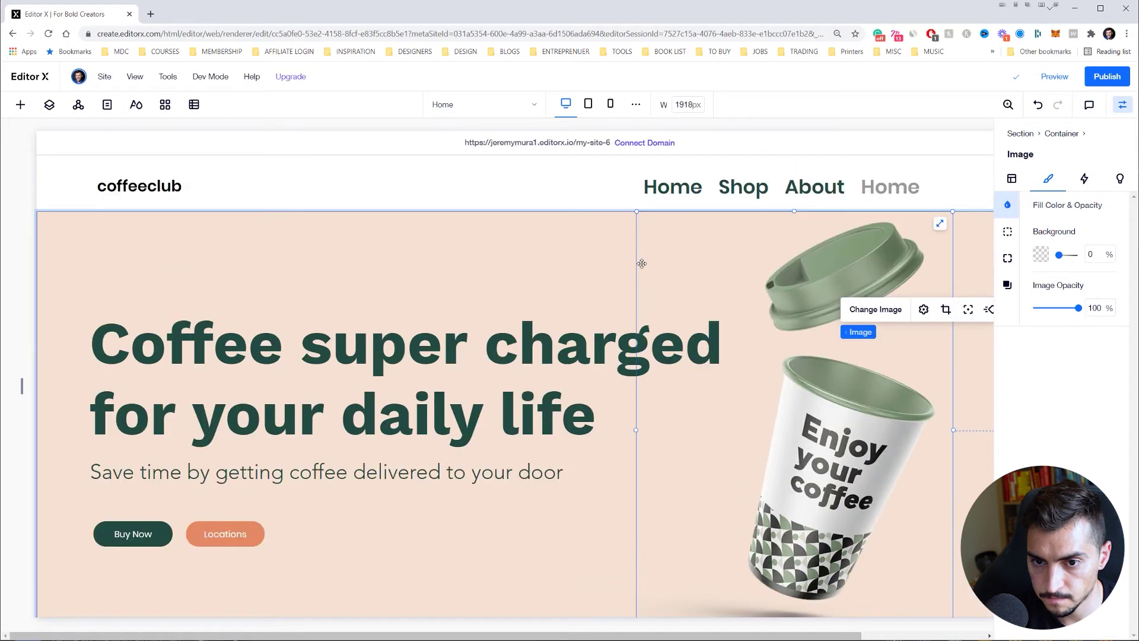
scroll(843, 242, down, 1)
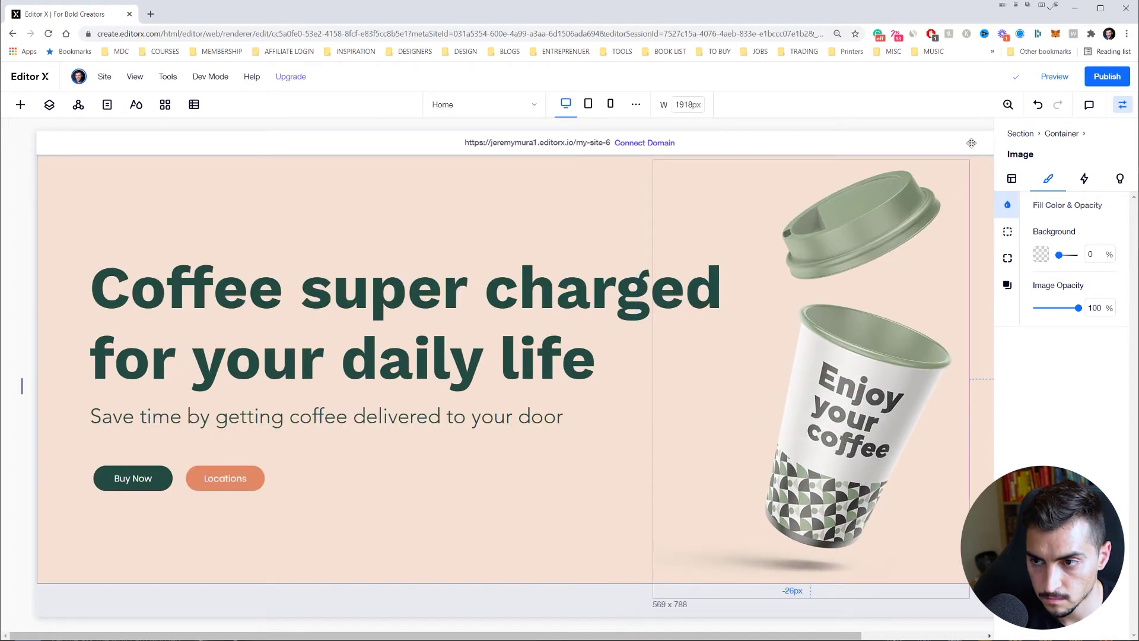
click(1008, 105)
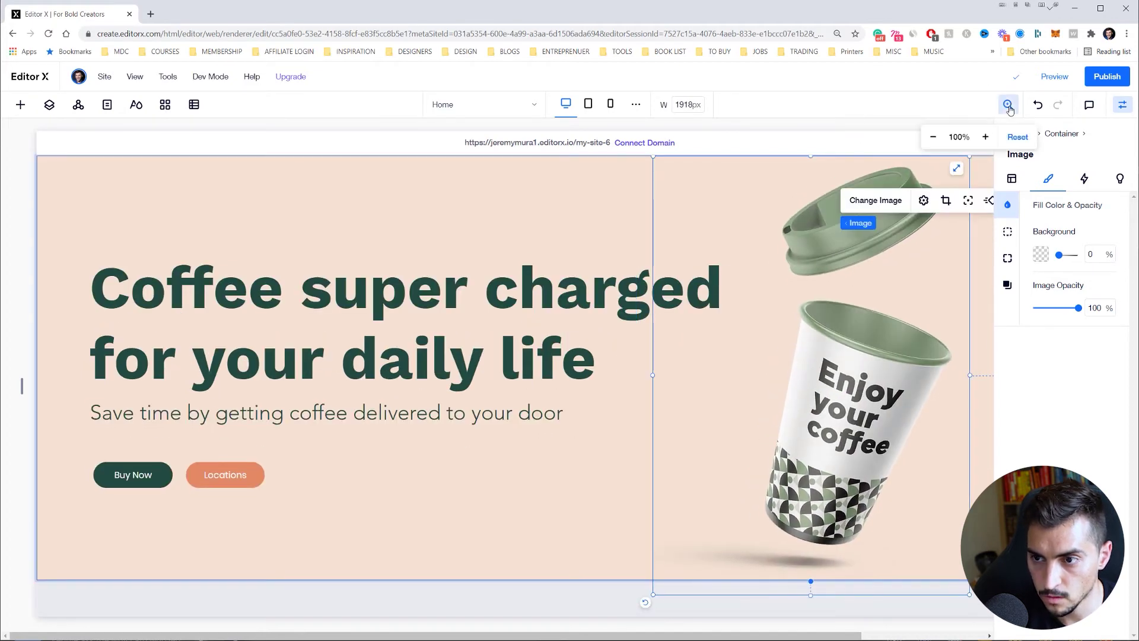
click(931, 137)
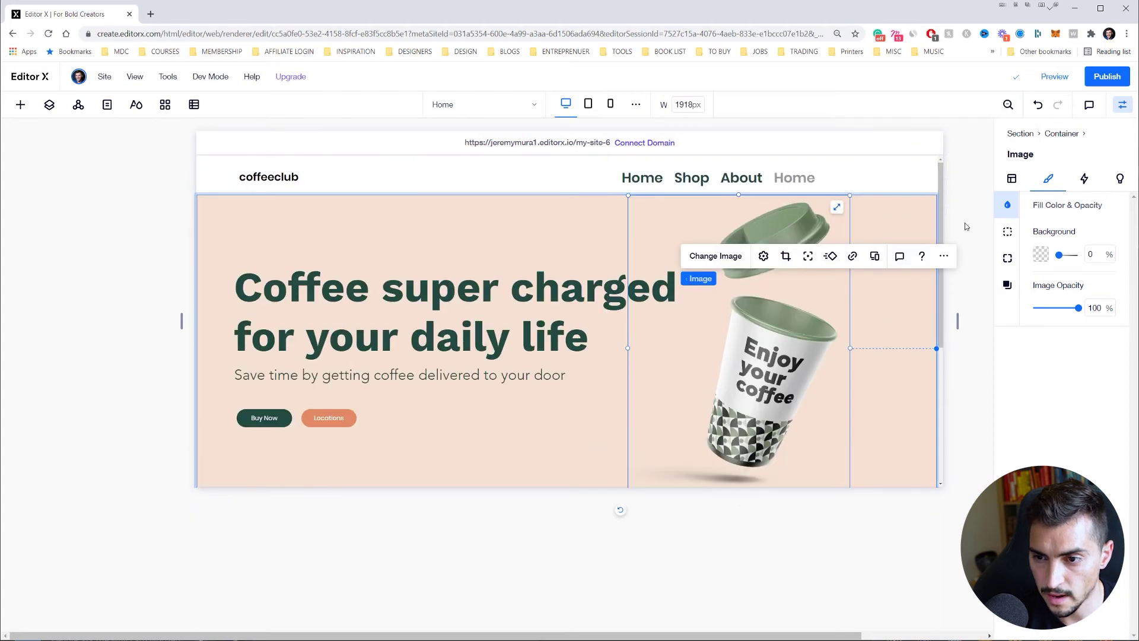
scroll(913, 238, down, 5)
scroll(913, 239, up, 5)
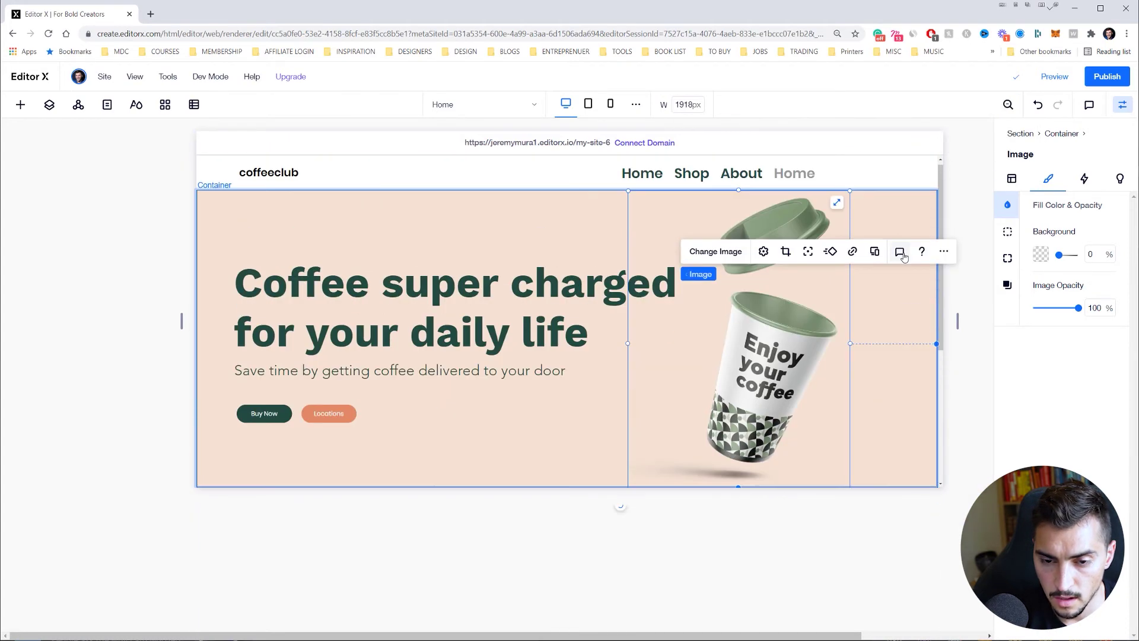
Step: Select the header navigation menu and zoom the canvas back in
click(425, 228)
click(731, 173)
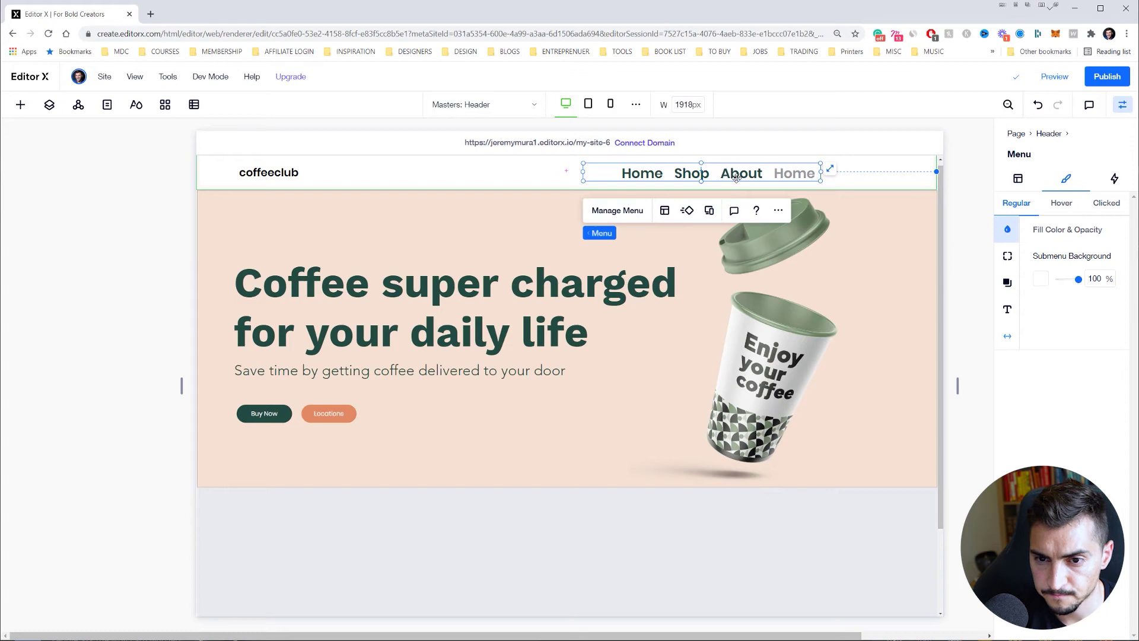
click(407, 384)
key(ctrl+plus)
scroll(407, 384, down, 2)
scroll(539, 432, up, 2)
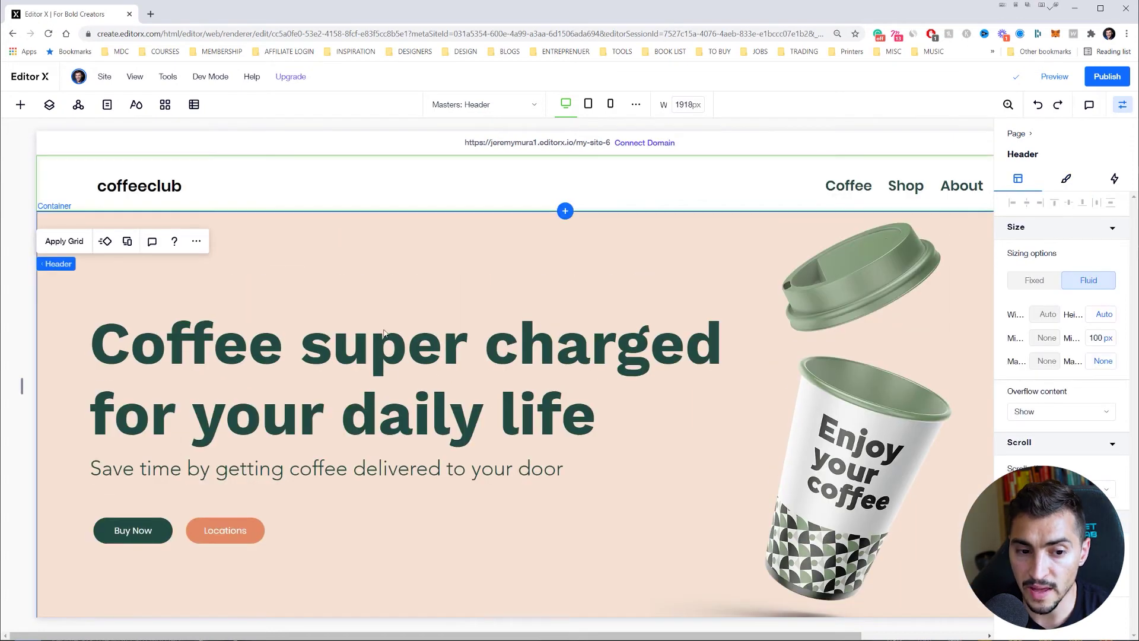
Step: Select the hero heading, subtitle, Buy Now and Locations and combine them into one stack
click(214, 339)
click(129, 348)
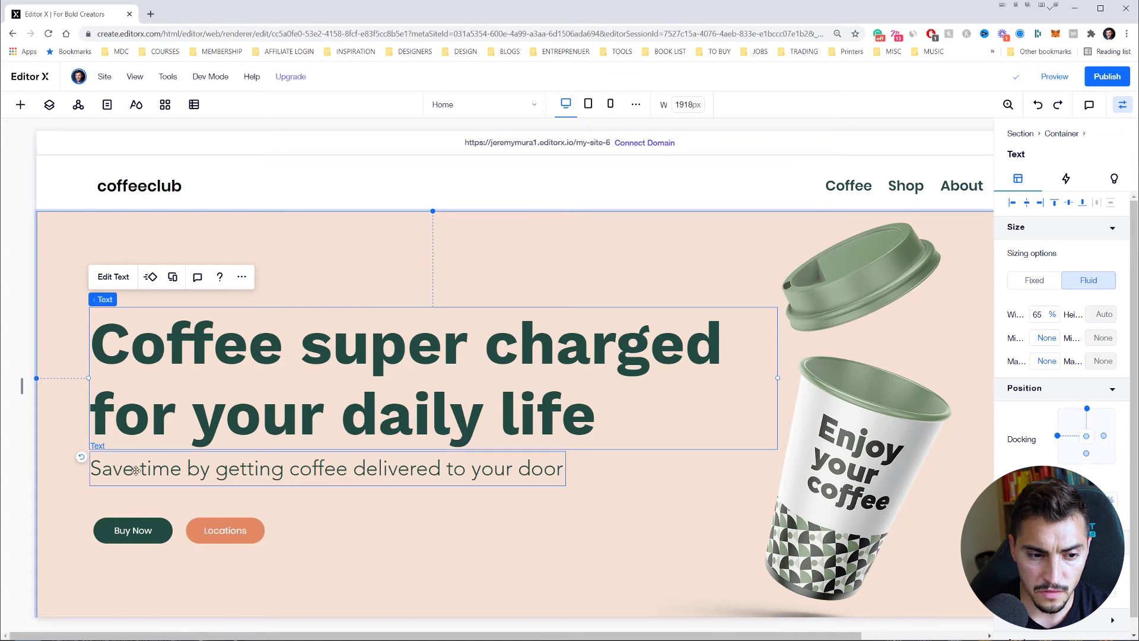
shift+click(136, 471)
shift+click(140, 528)
shift+click(204, 535)
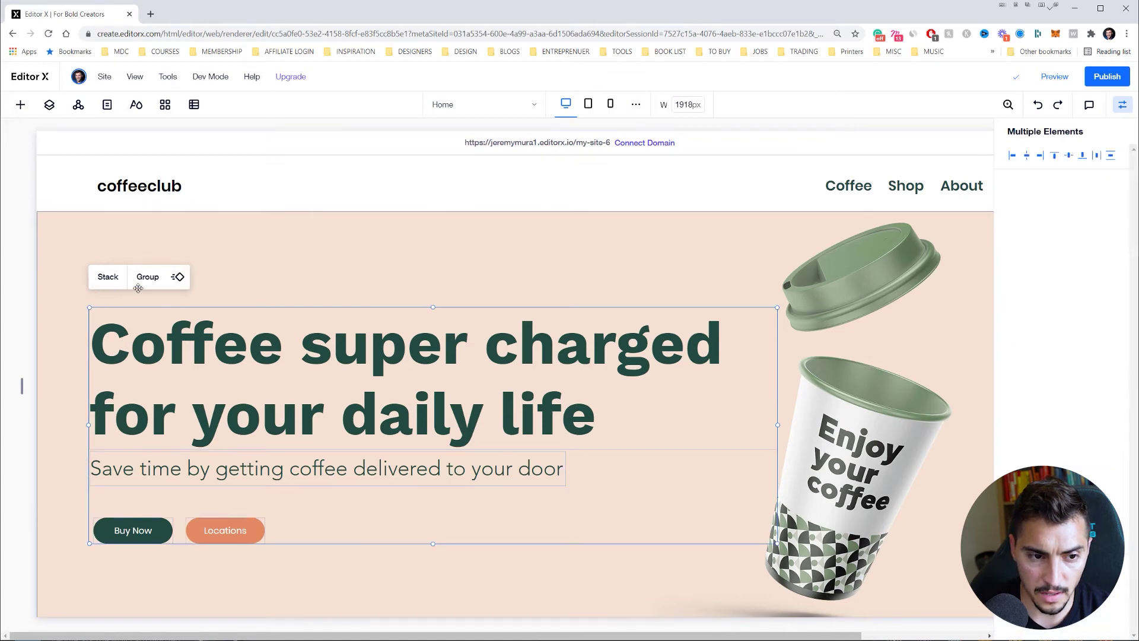
click(115, 279)
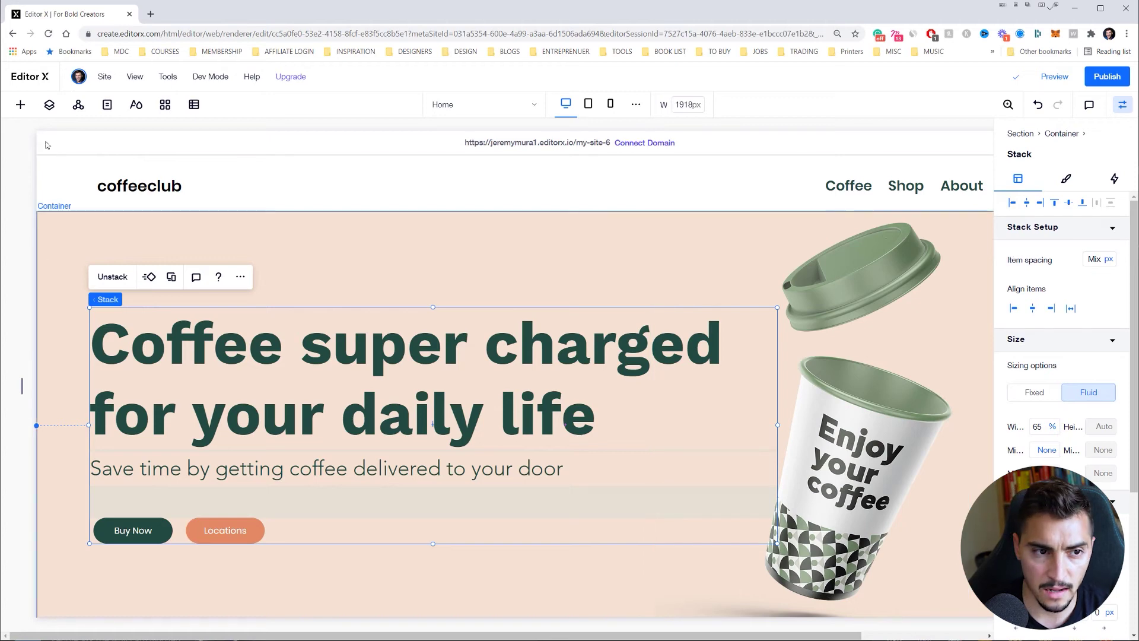
Step: Expand the new stack in the Layers panel to verify its contents
click(48, 104)
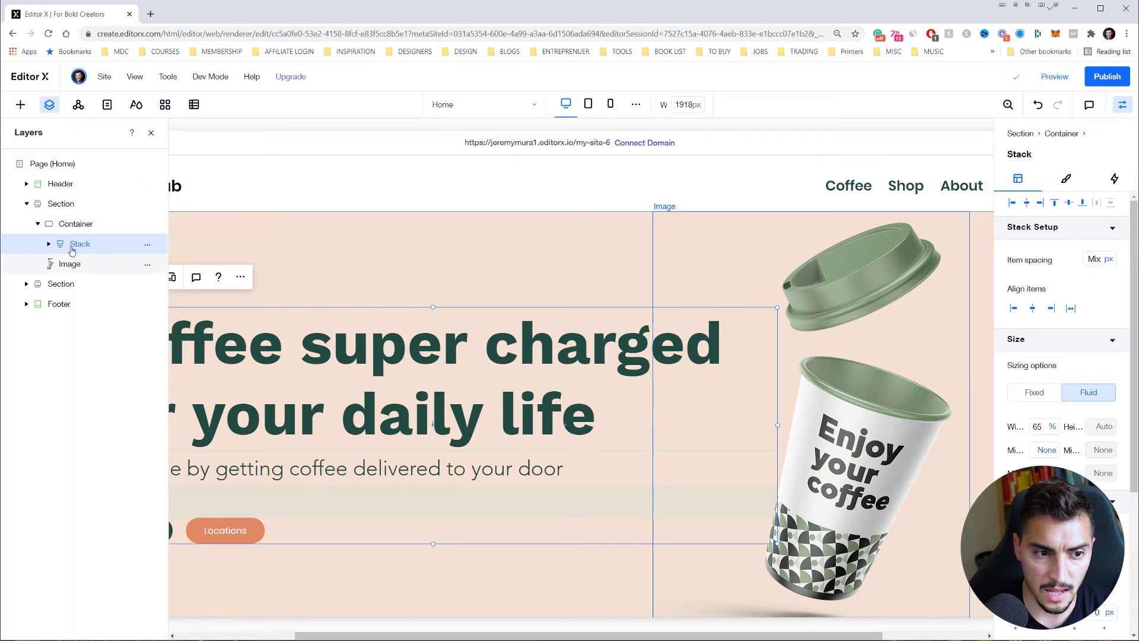
click(49, 244)
click(295, 311)
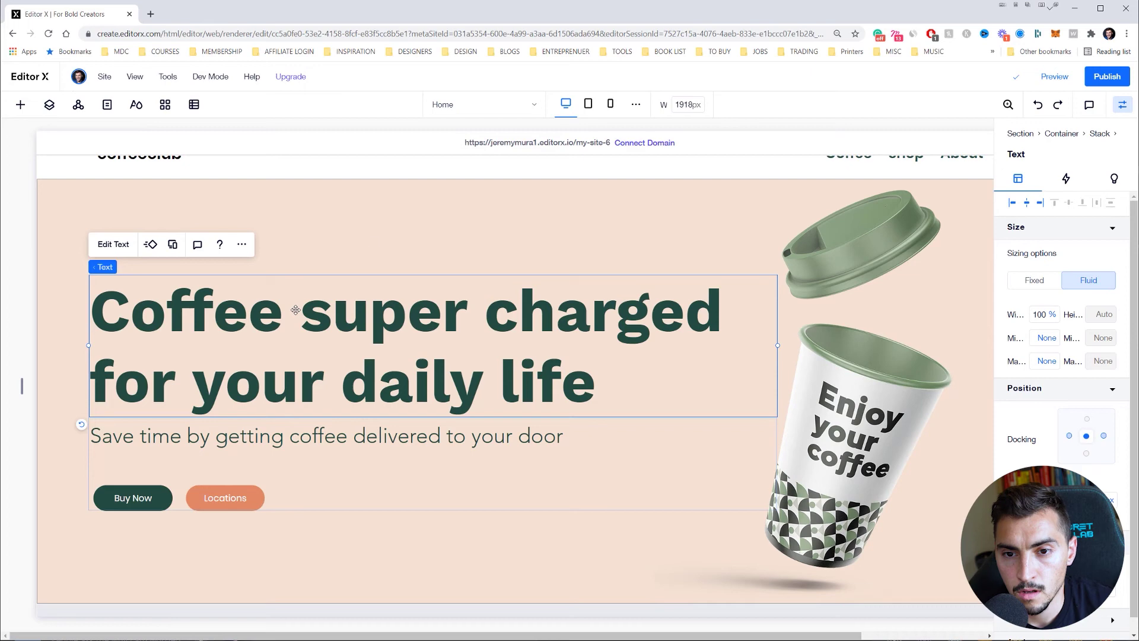
Step: Switch to the mobile breakpoint and select the hero stack to review its layout settings
click(610, 104)
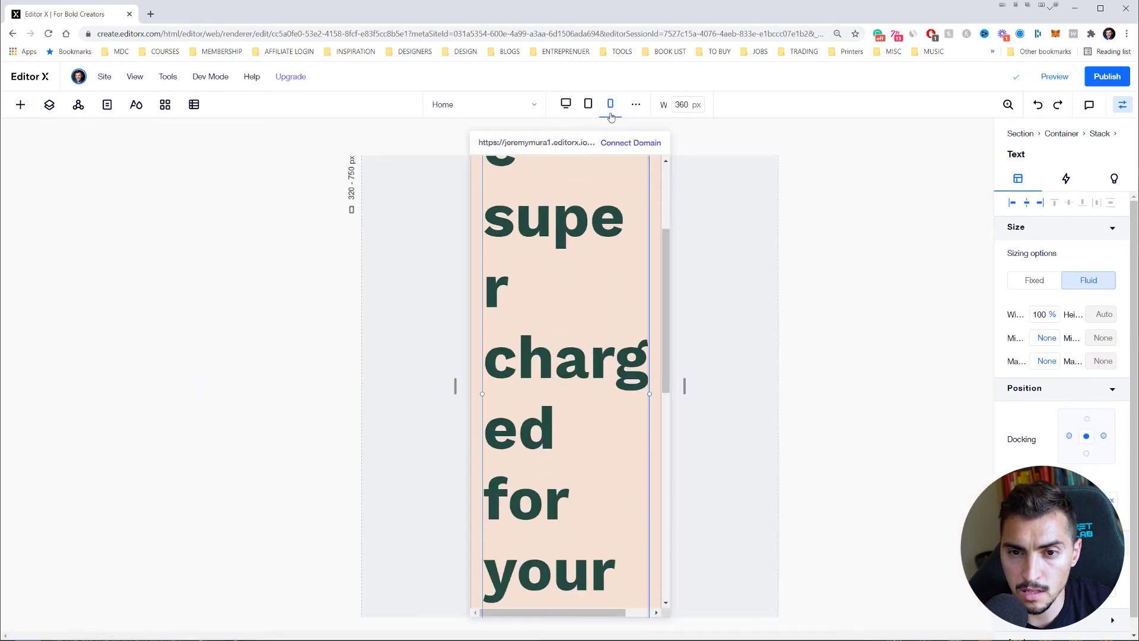
scroll(570, 268, up, 2)
scroll(618, 445, down, 10)
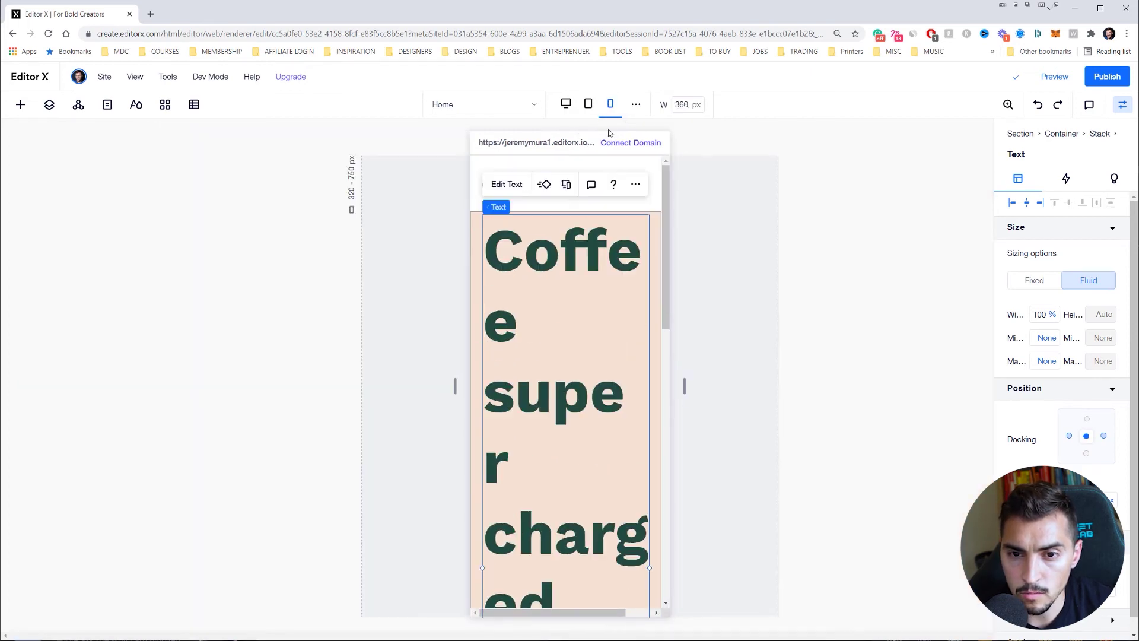
drag(684, 385, 706, 380)
scroll(655, 369, up, 3)
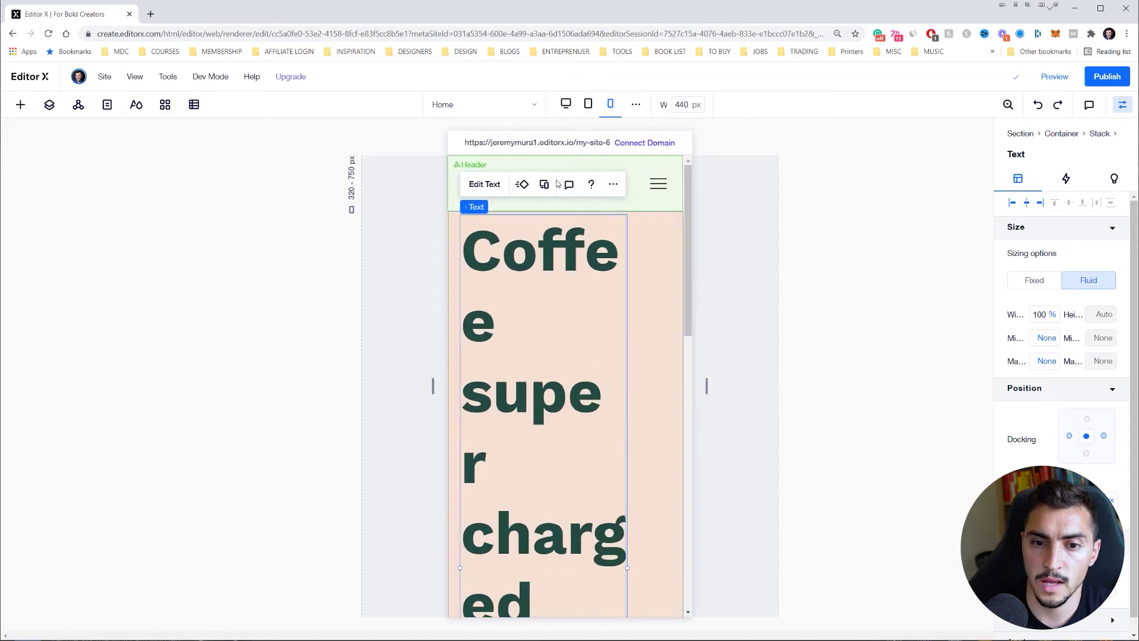
click(642, 176)
click(536, 285)
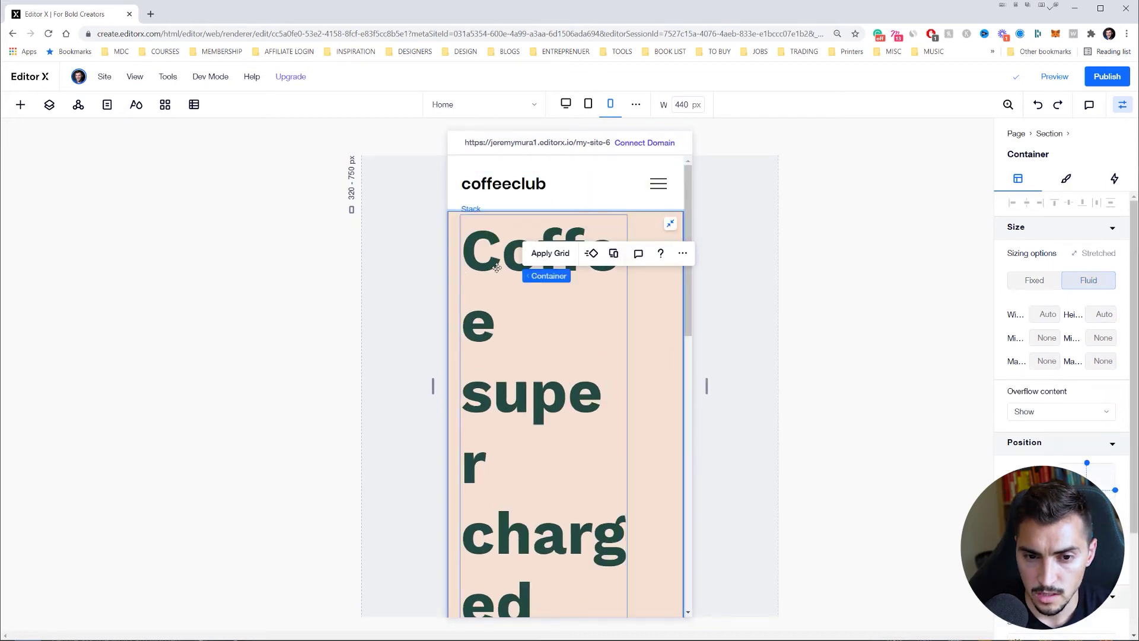
click(497, 267)
click(1057, 182)
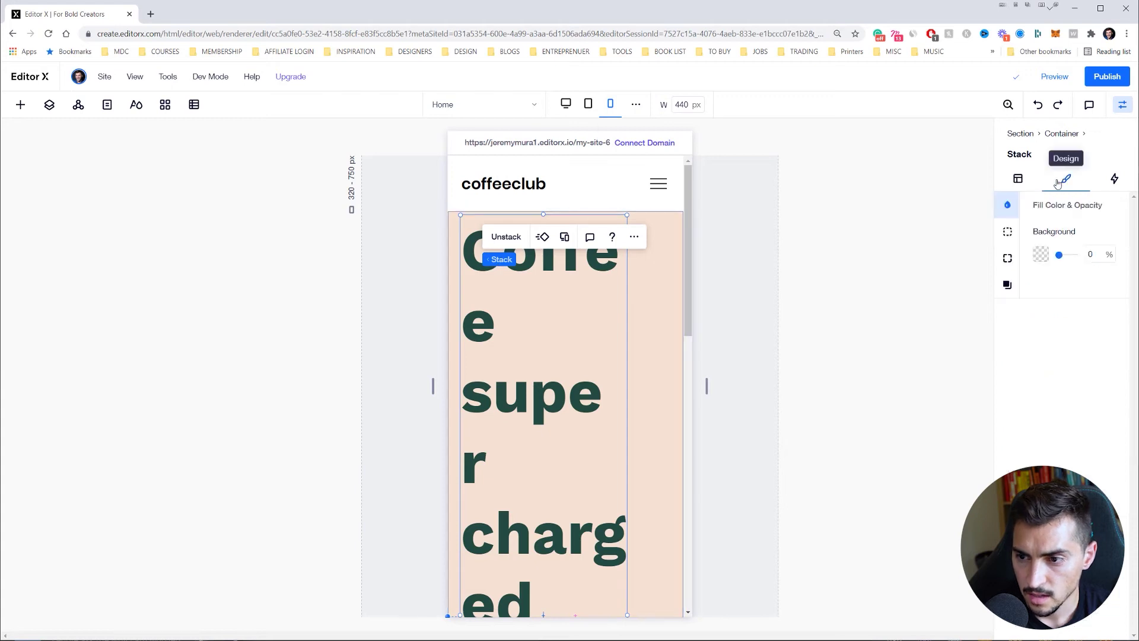
click(1031, 181)
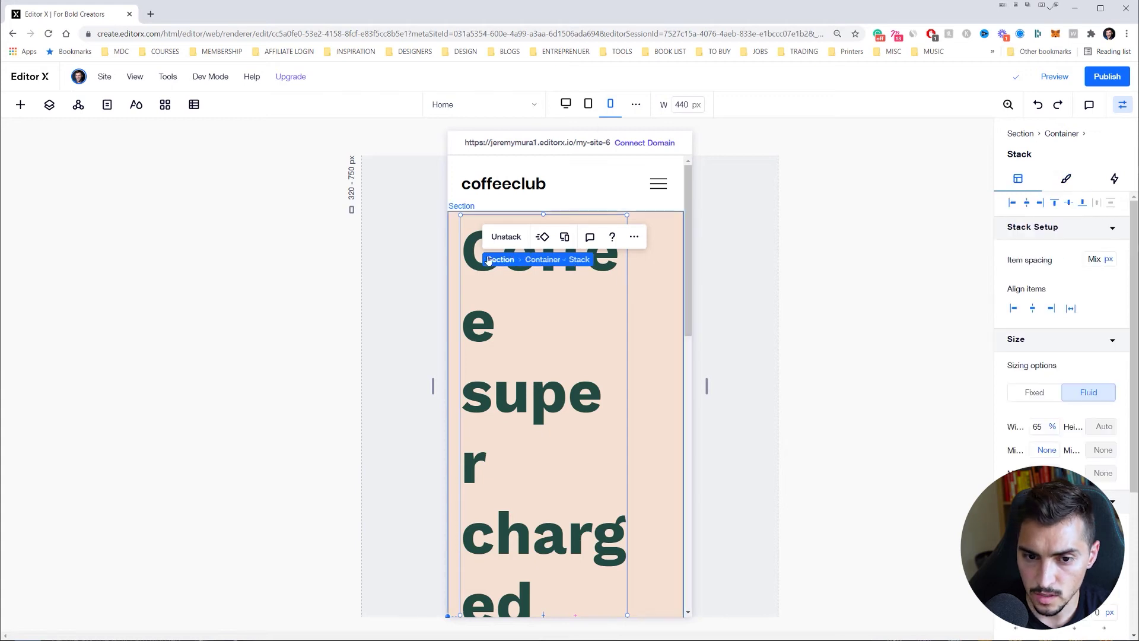
Step: Reduce the mobile heading font size to 45 and the subtitle to 25
click(522, 283)
double_click(519, 279)
click(548, 166)
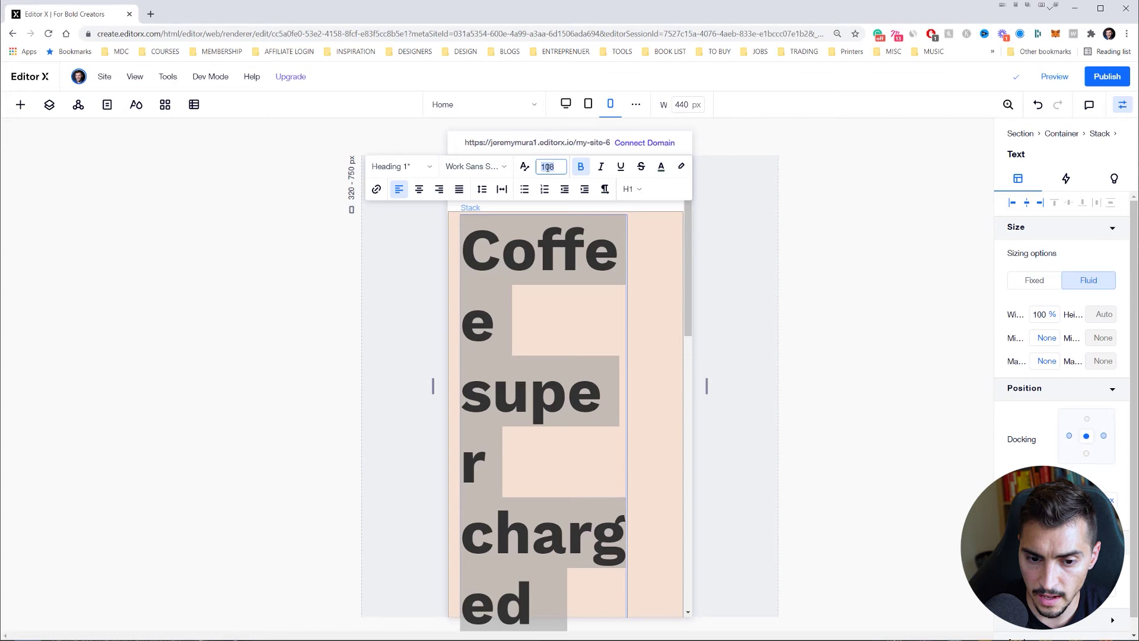
text(5)
key(Return)
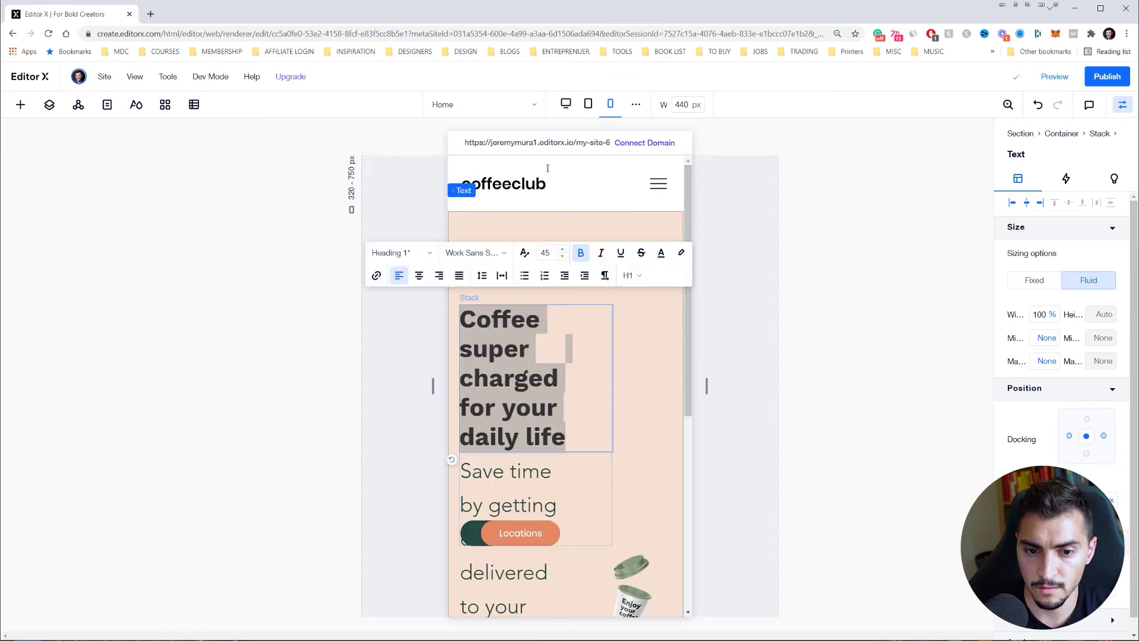
click(508, 480)
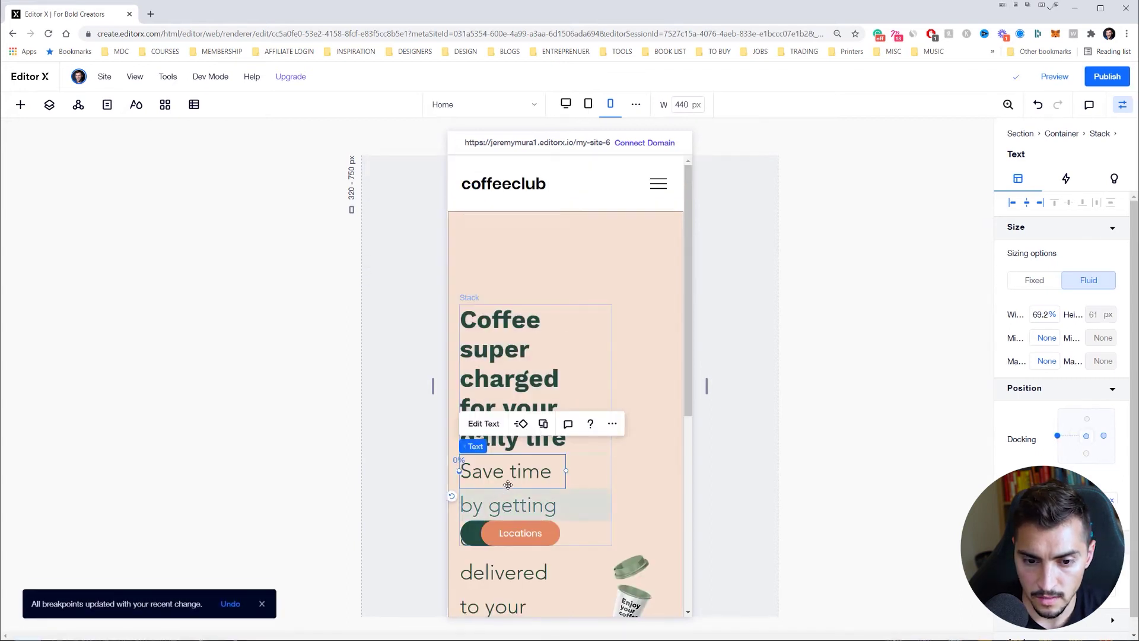
click(485, 425)
click(544, 402)
text(25)
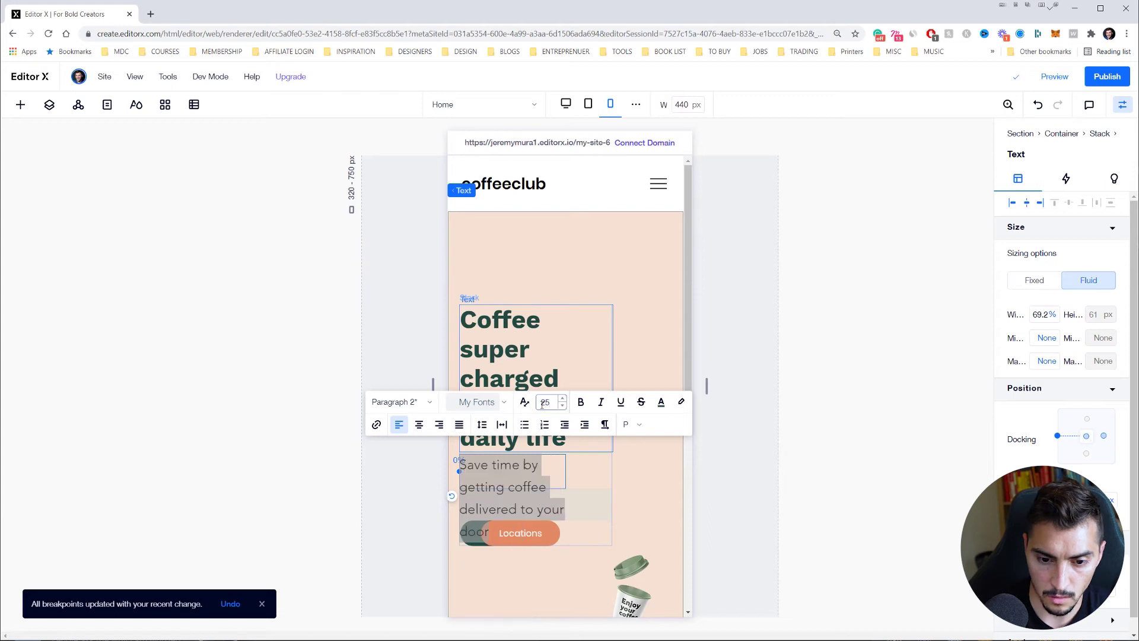
click(581, 504)
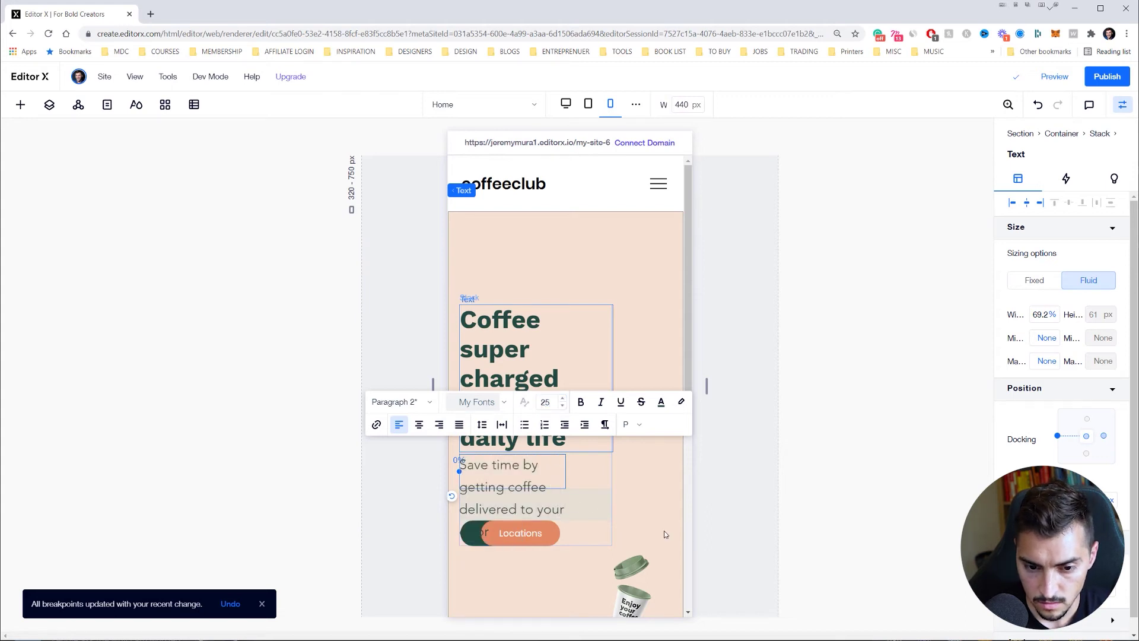
scroll(664, 535, down, 5)
Step: Move the Locations button below Buy Now on mobile and reselect the hero stack
click(528, 536)
click(542, 386)
scroll(541, 386, up, 3)
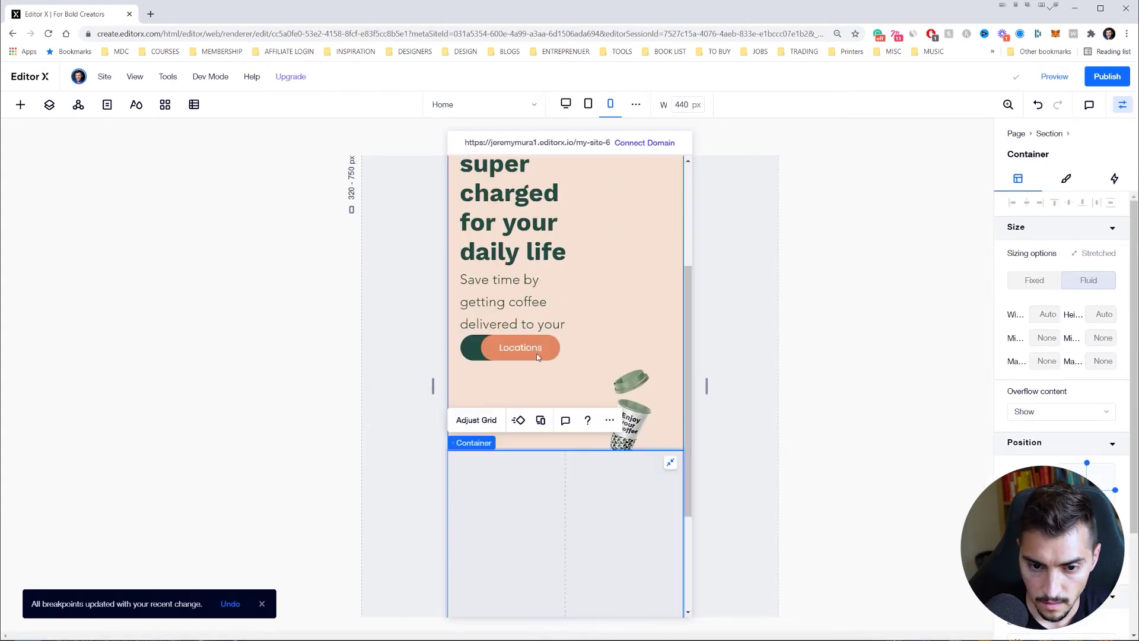
click(484, 345)
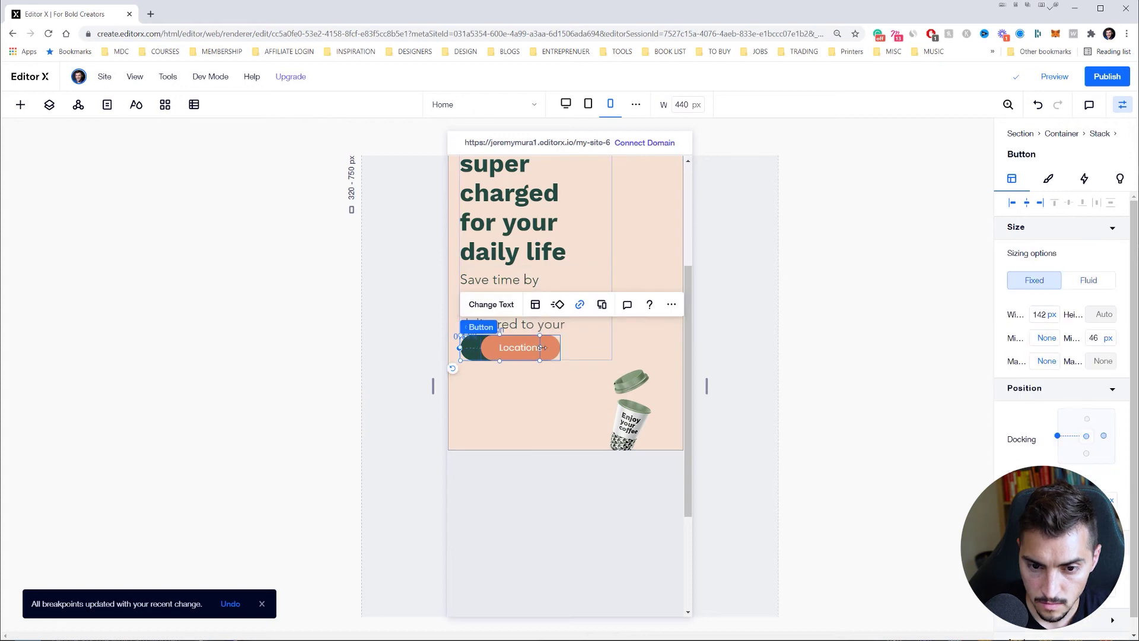
mouse_move(543, 347)
mouse_down()
mouse_move(533, 386)
mouse_move(533, 348)
mouse_up()
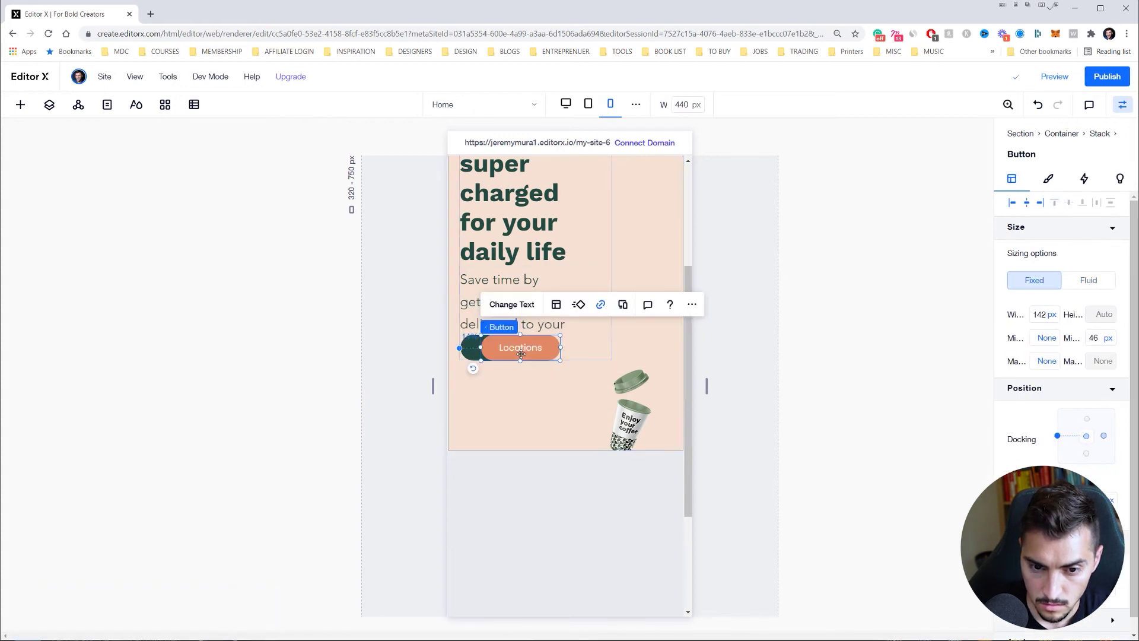
click(498, 354)
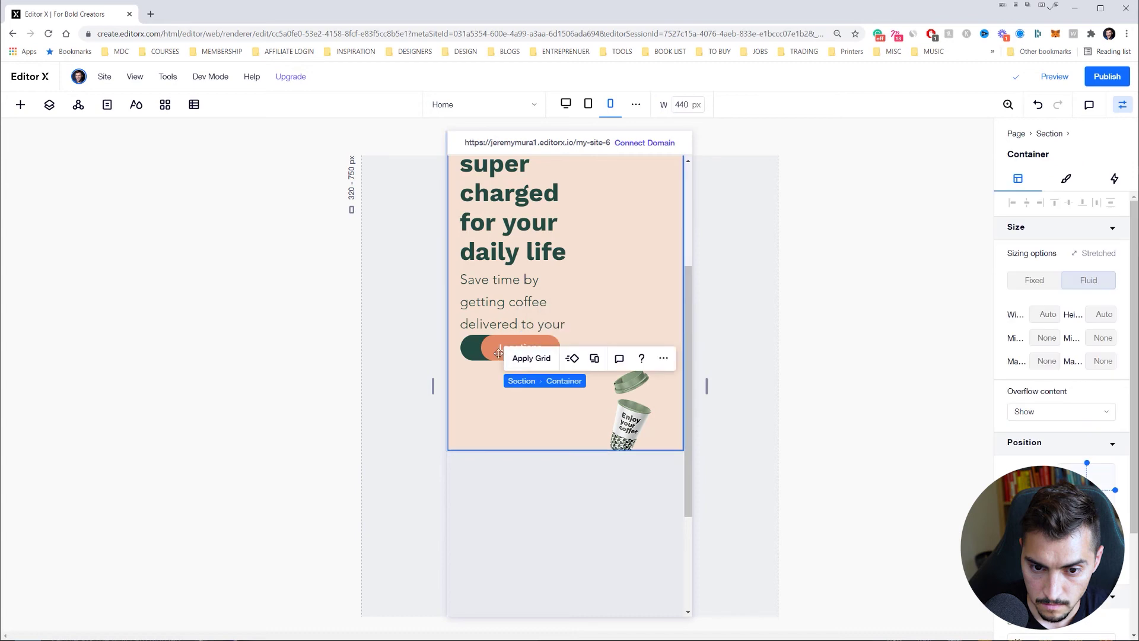
click(528, 293)
scroll(534, 356, up, 2)
drag(535, 414, 536, 503)
scroll(550, 261, up, 1)
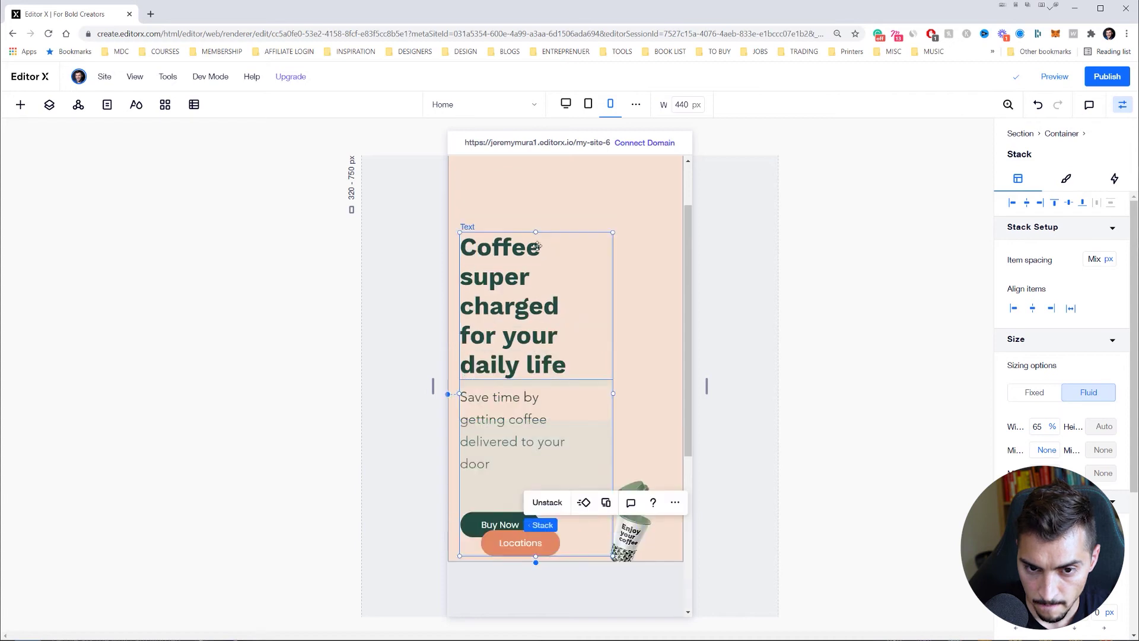
scroll(537, 246, up, 1)
drag(534, 318, 544, 258)
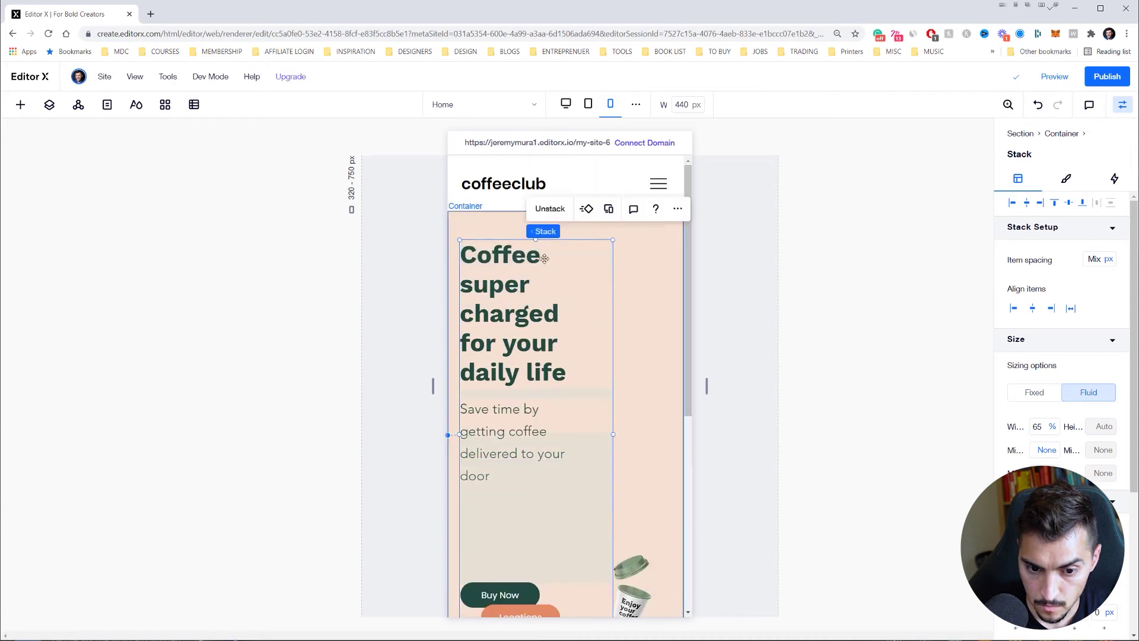
scroll(545, 258, down, 2)
click(498, 482)
click(490, 436)
click(510, 411)
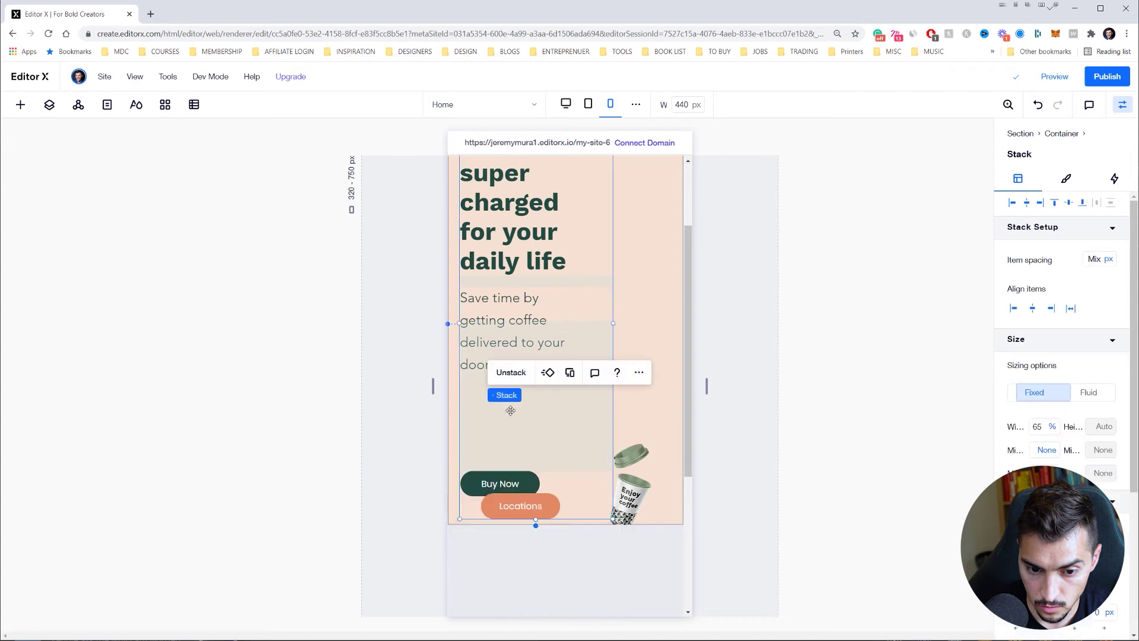
Step: Select the mobile heading, subtitle and both buttons and group them into a new stack with Ctrl+G
click(48, 104)
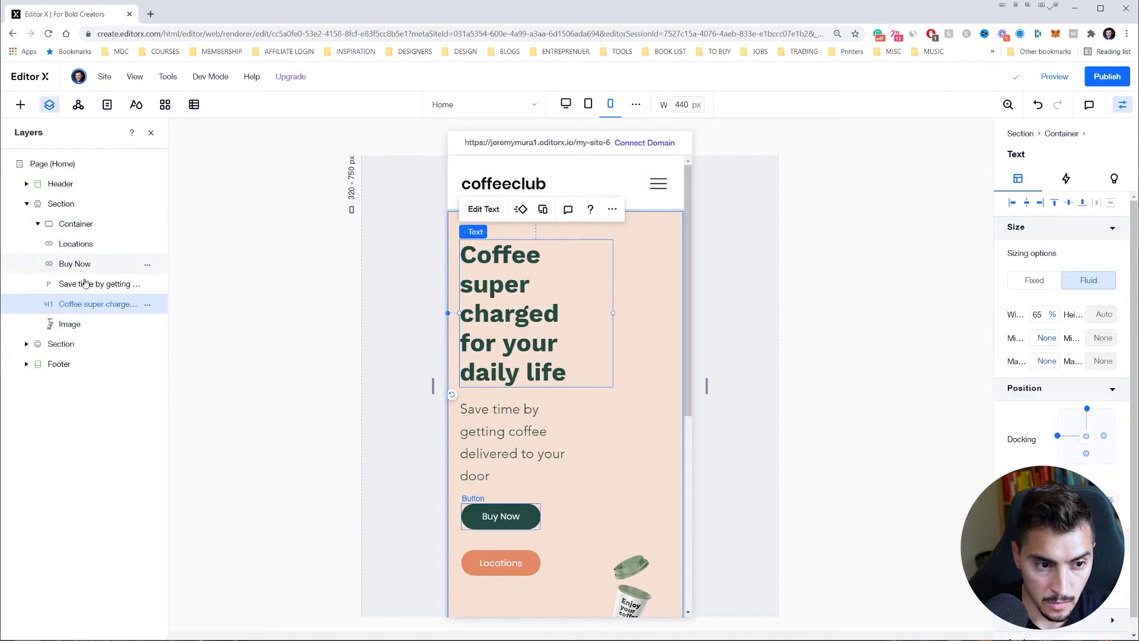
click(73, 226)
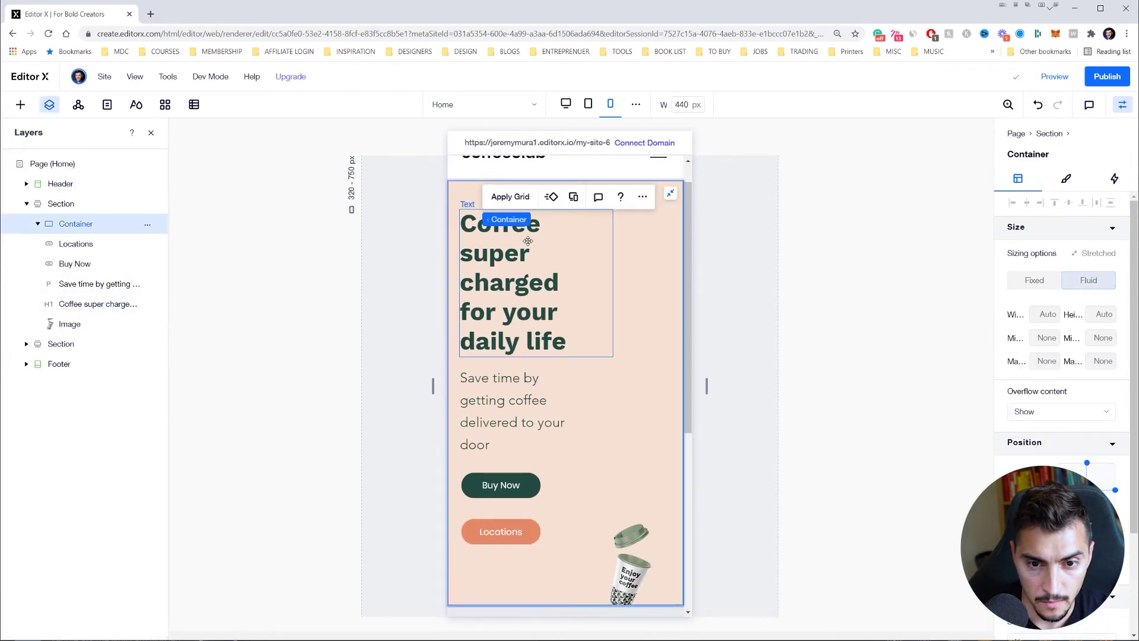
click(556, 259)
drag(595, 261, 519, 534)
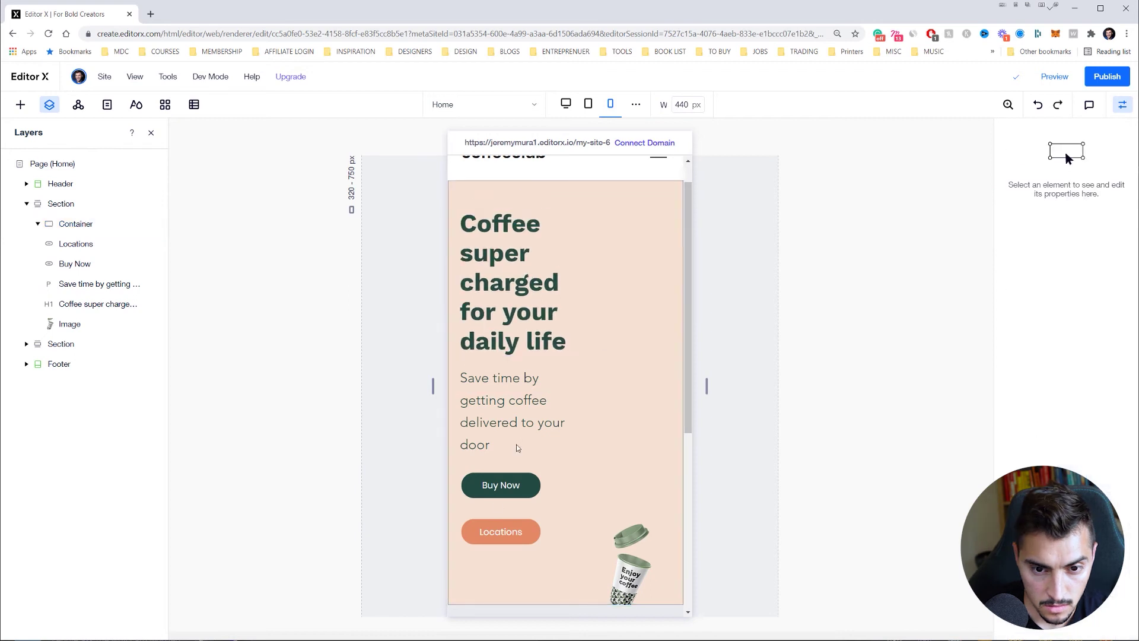
key(ctrl+g)
Step: Shift the stack right and widen it to about 75% so the heading fits
drag(516, 224, 541, 227)
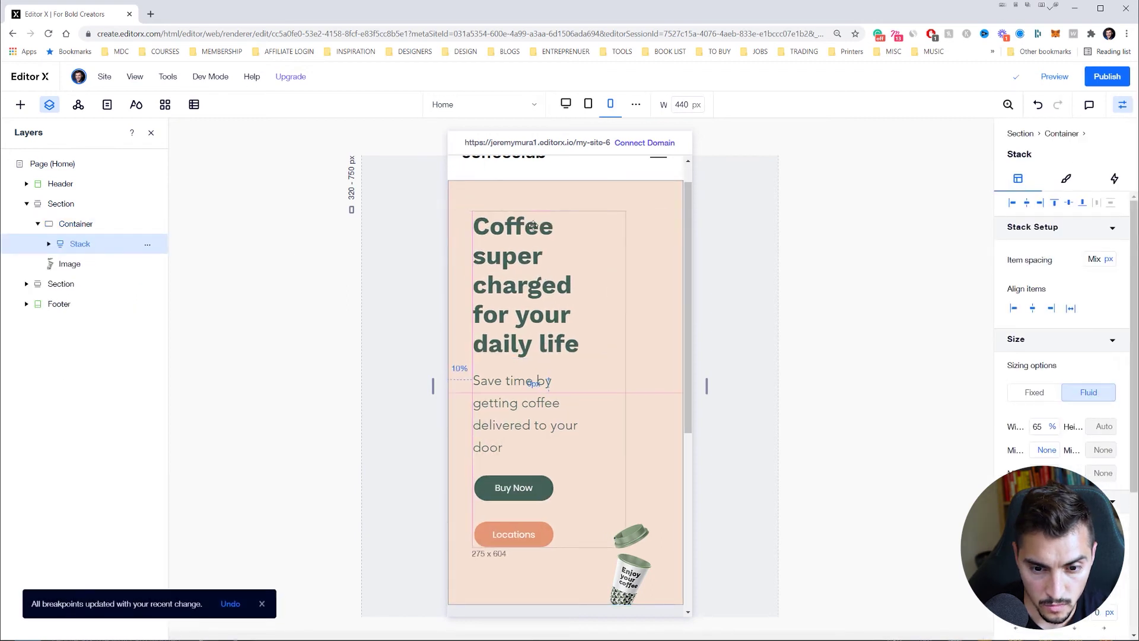
mouse_move(694, 548)
mouse_down()
mouse_move(633, 544)
mouse_move(708, 578)
mouse_up()
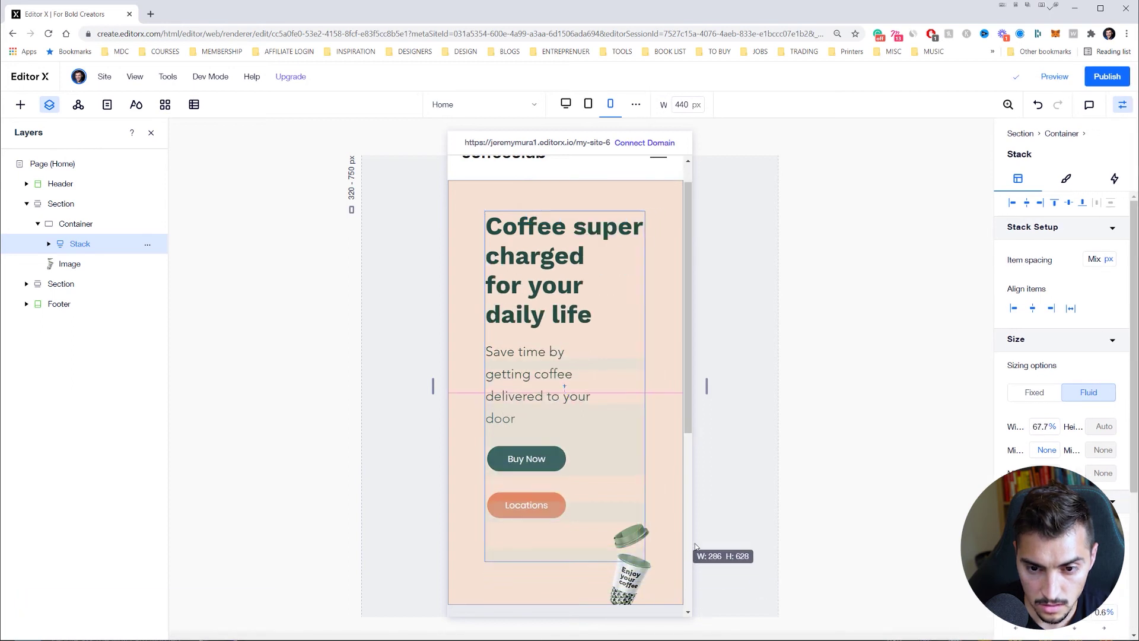
drag(709, 578, 700, 563)
mouse_move(656, 397)
mouse_down()
mouse_move(682, 395)
mouse_move(662, 393)
mouse_up()
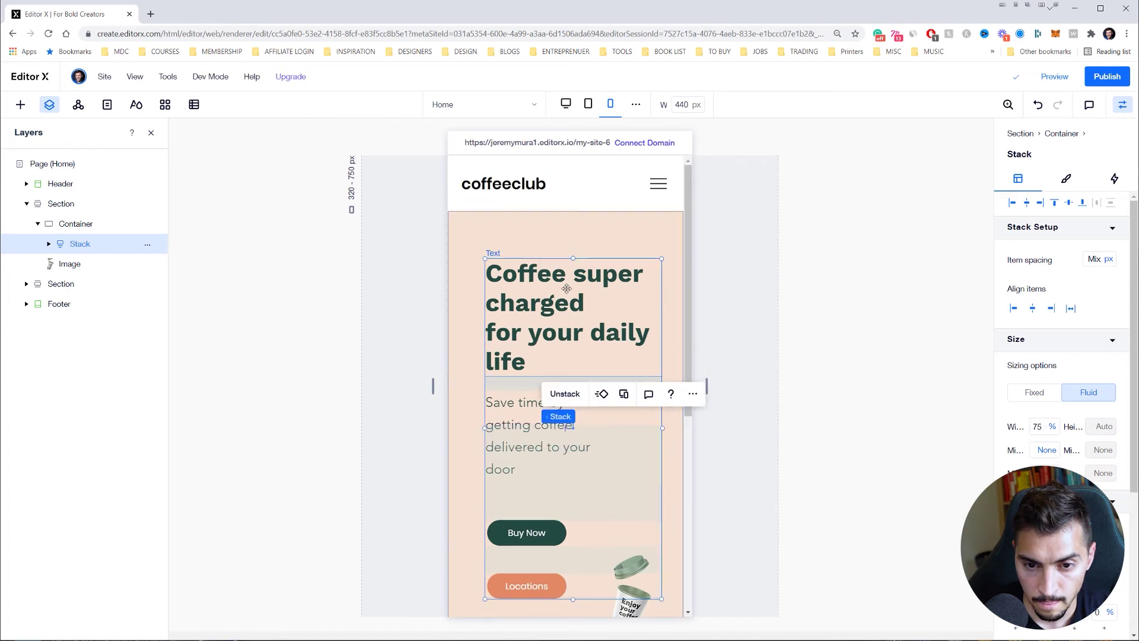
click(661, 186)
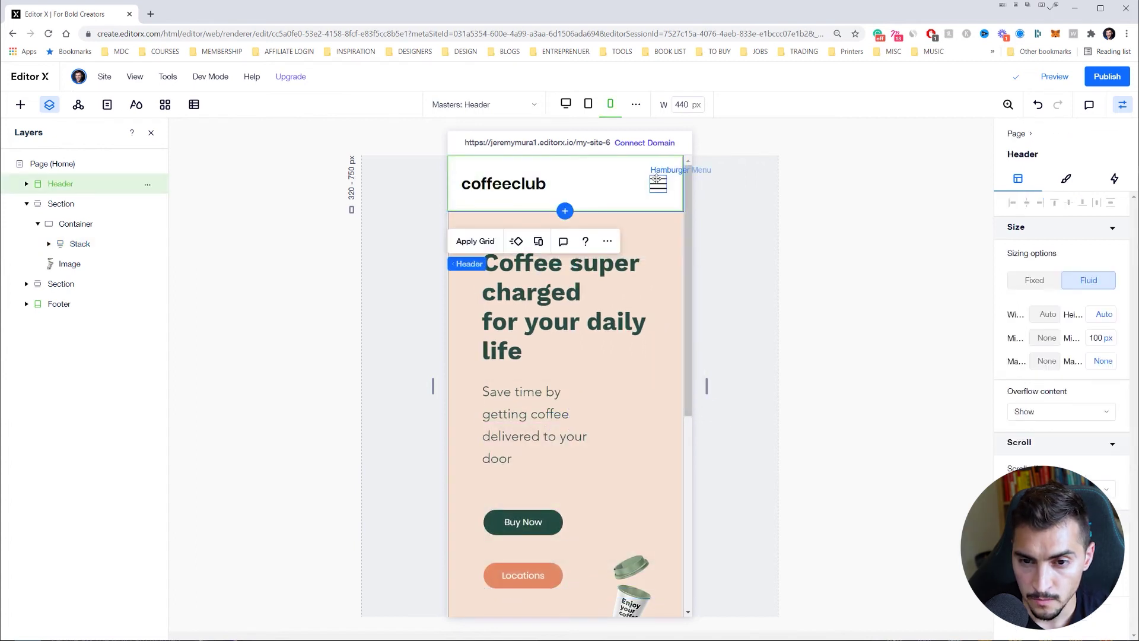
Step: Select the mobile hamburger menu and open its menu container for editing
click(656, 181)
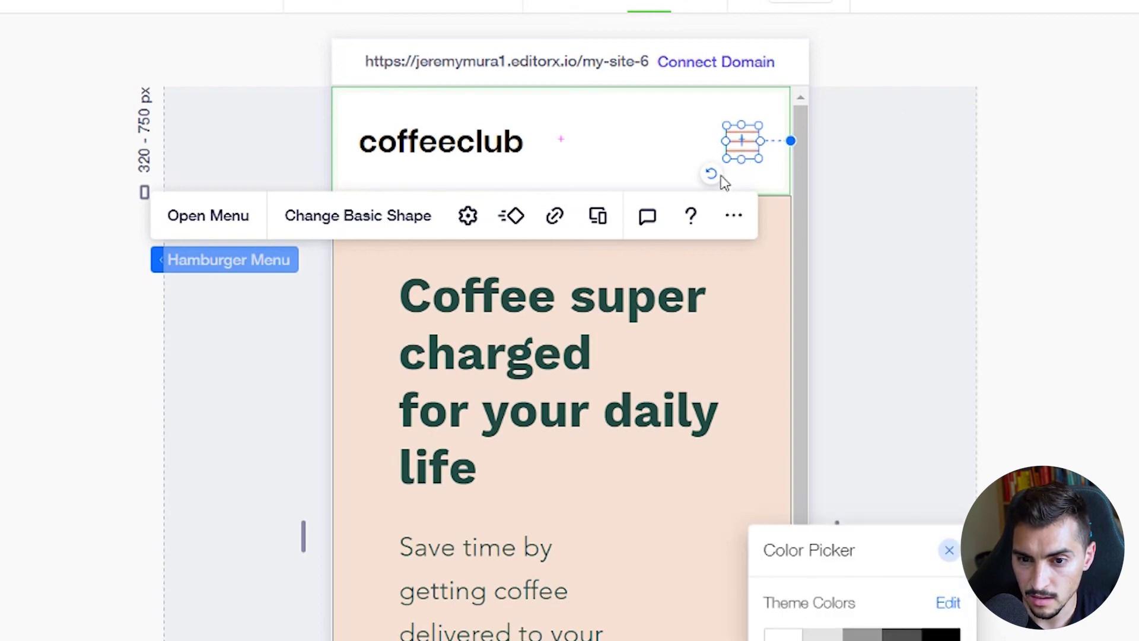
key(Escape)
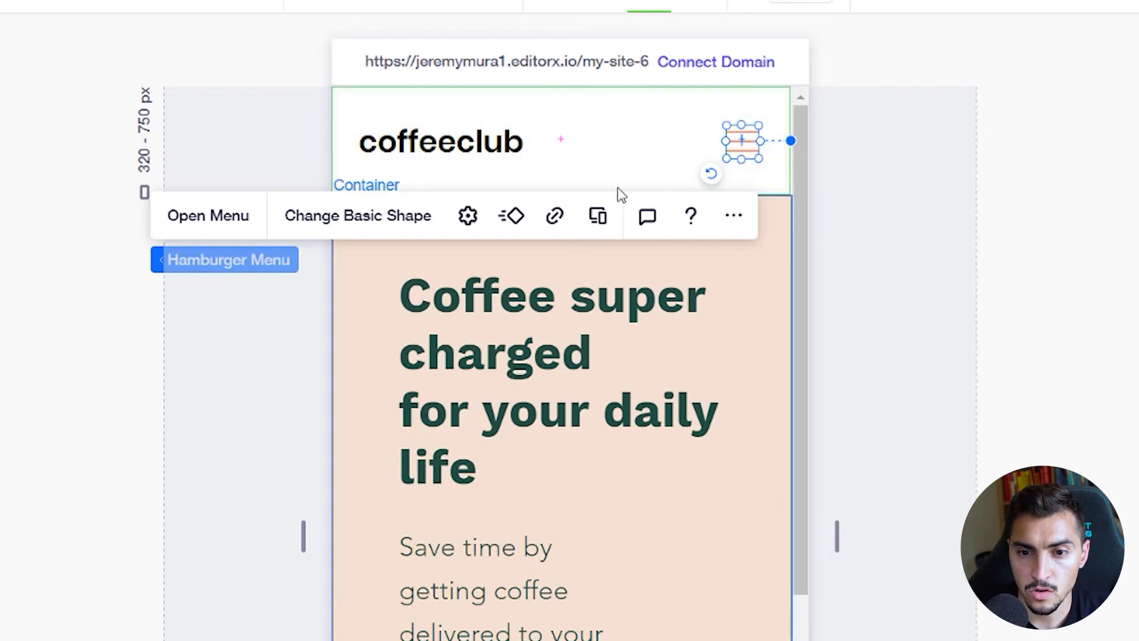
click(236, 222)
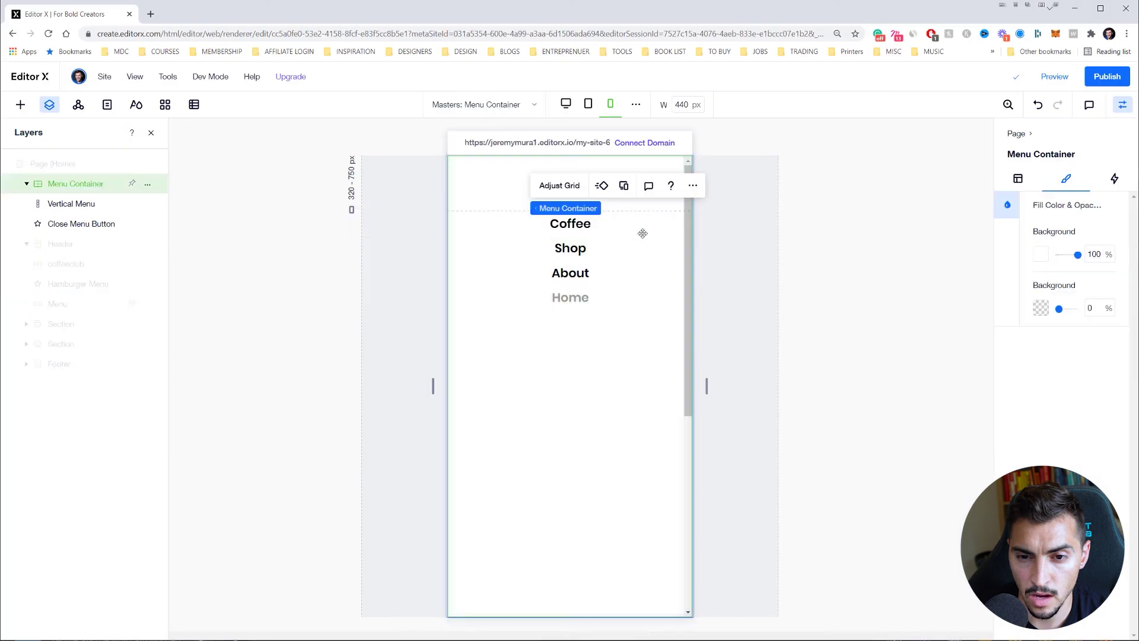
Step: Give the vertical menu a dark green background and white 28px link text
click(629, 226)
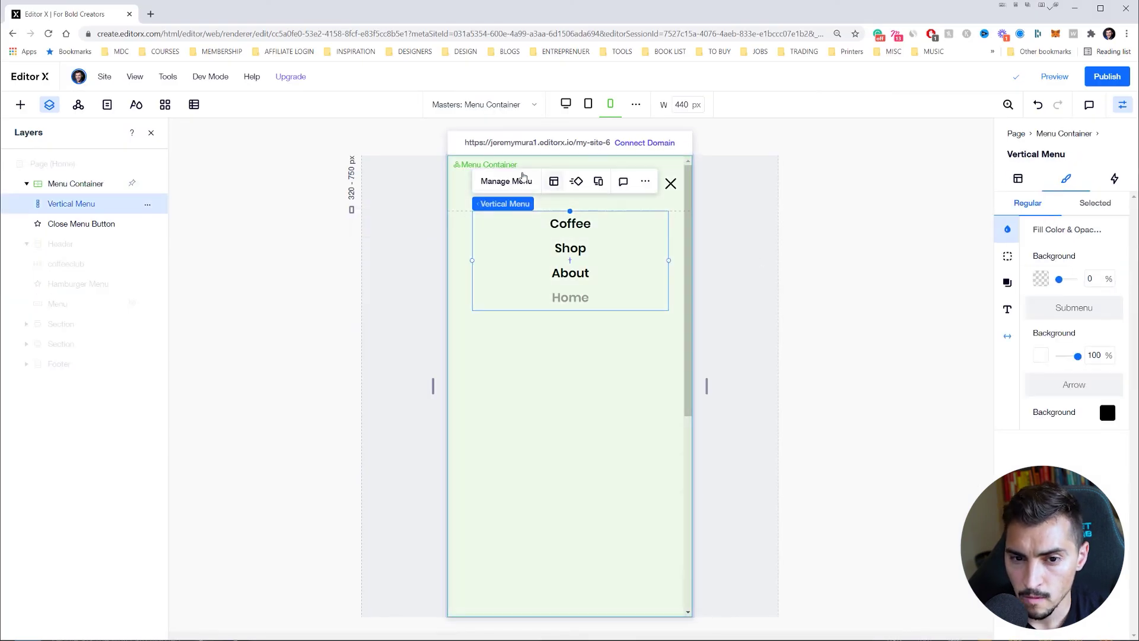
click(1040, 280)
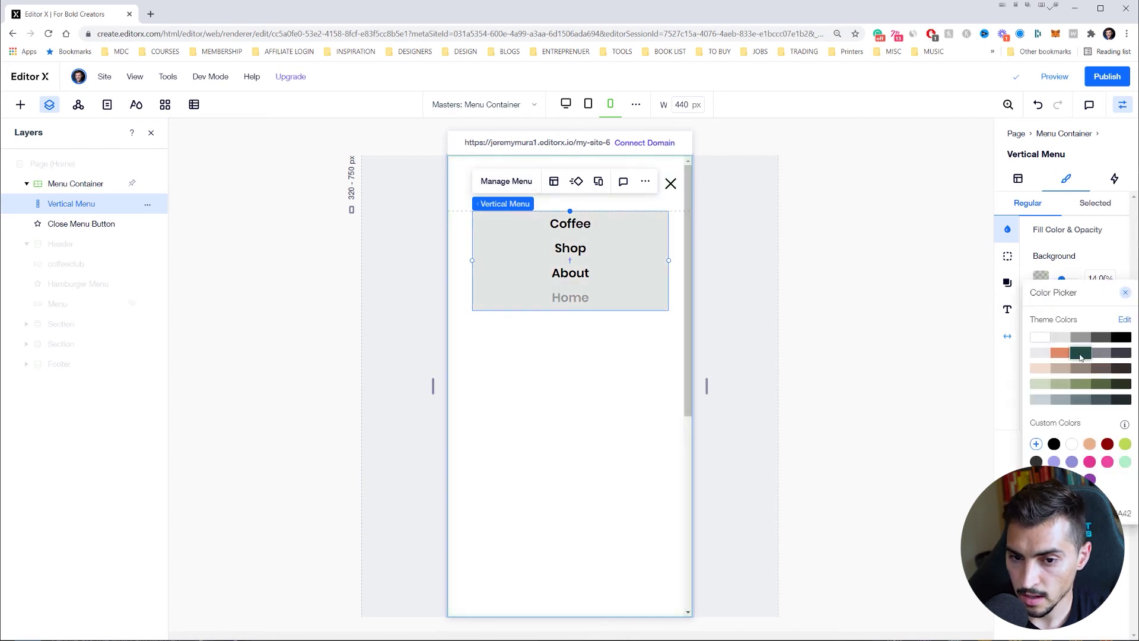
click(1096, 276)
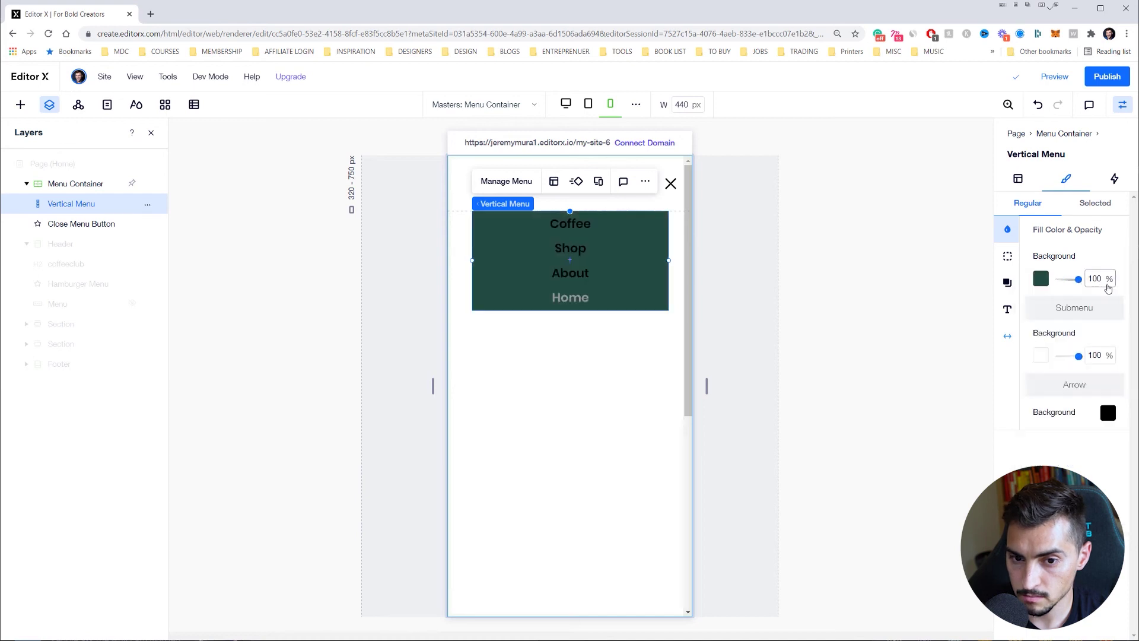
click(1006, 308)
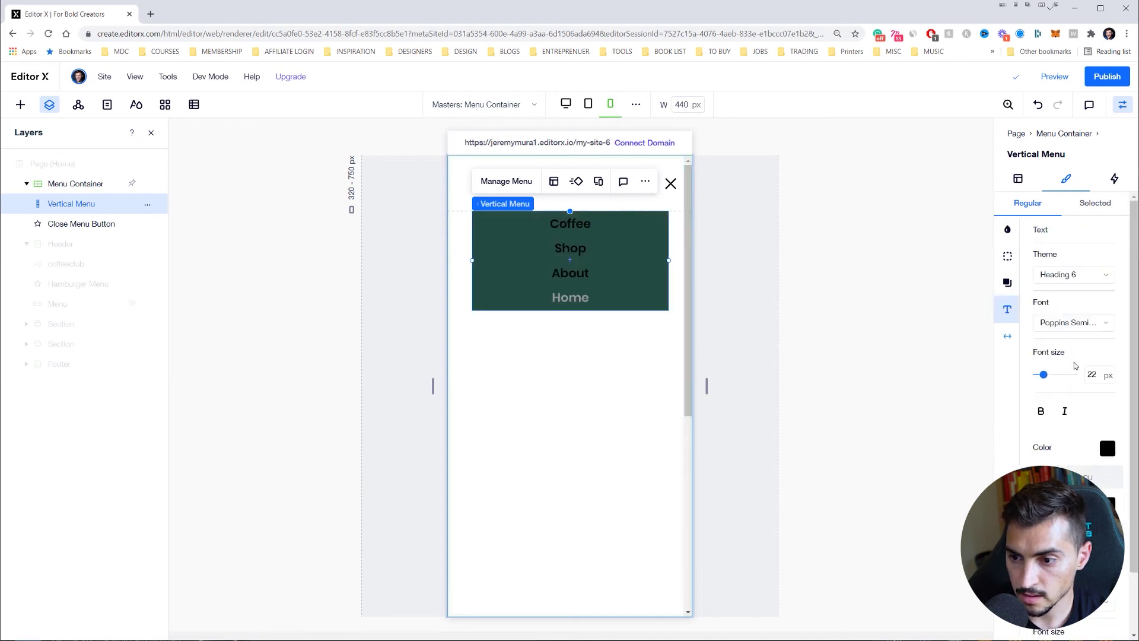
click(1074, 274)
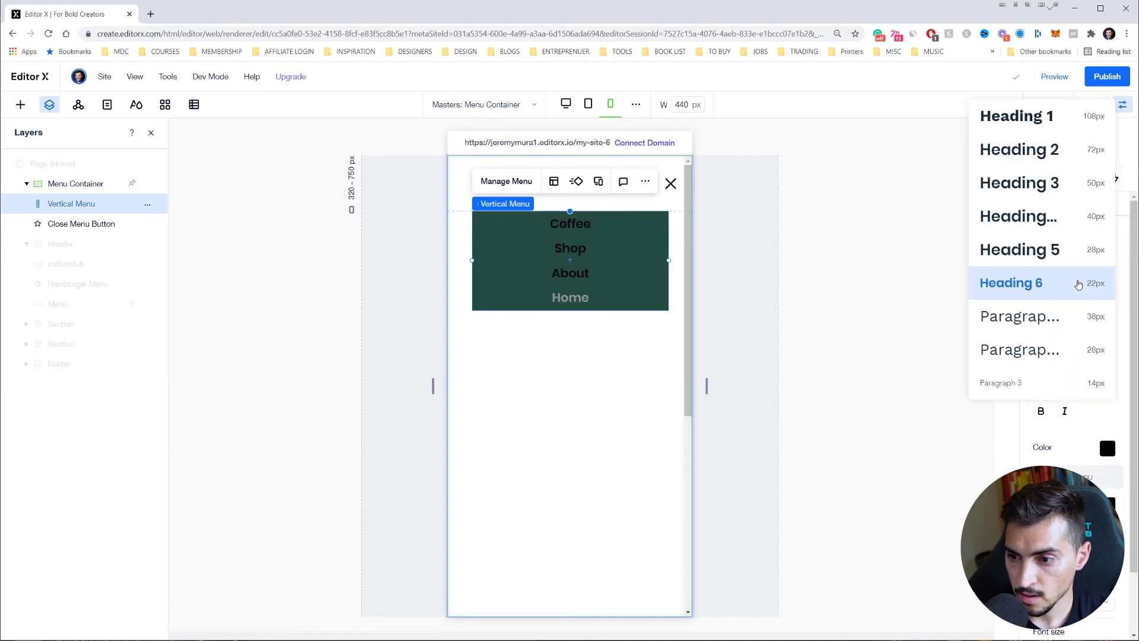
click(1057, 251)
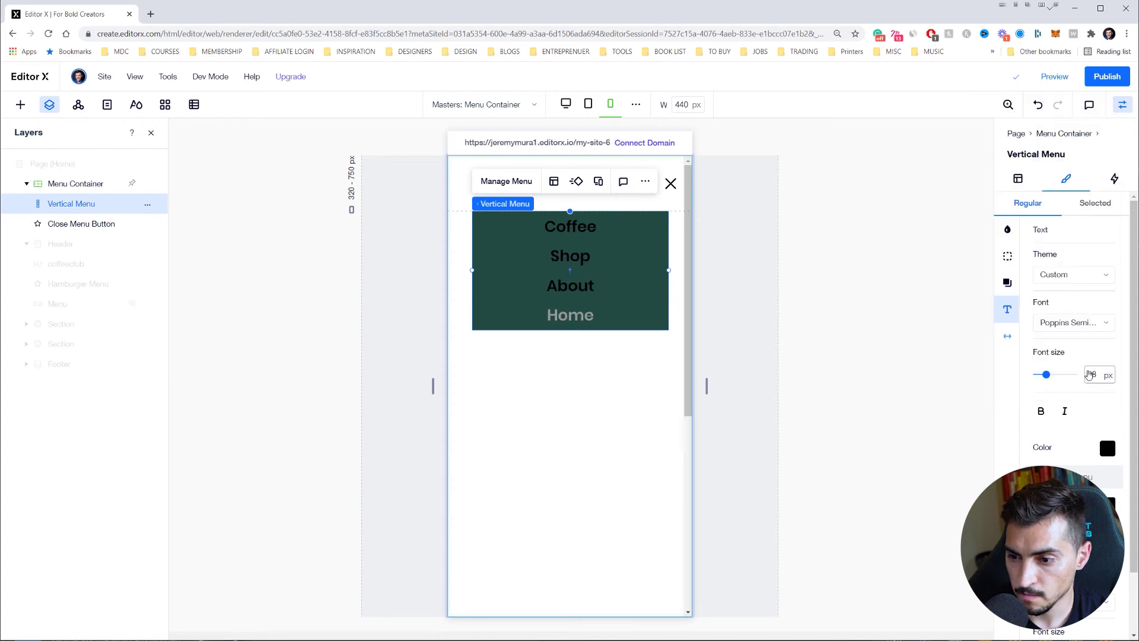
click(1106, 449)
click(1037, 456)
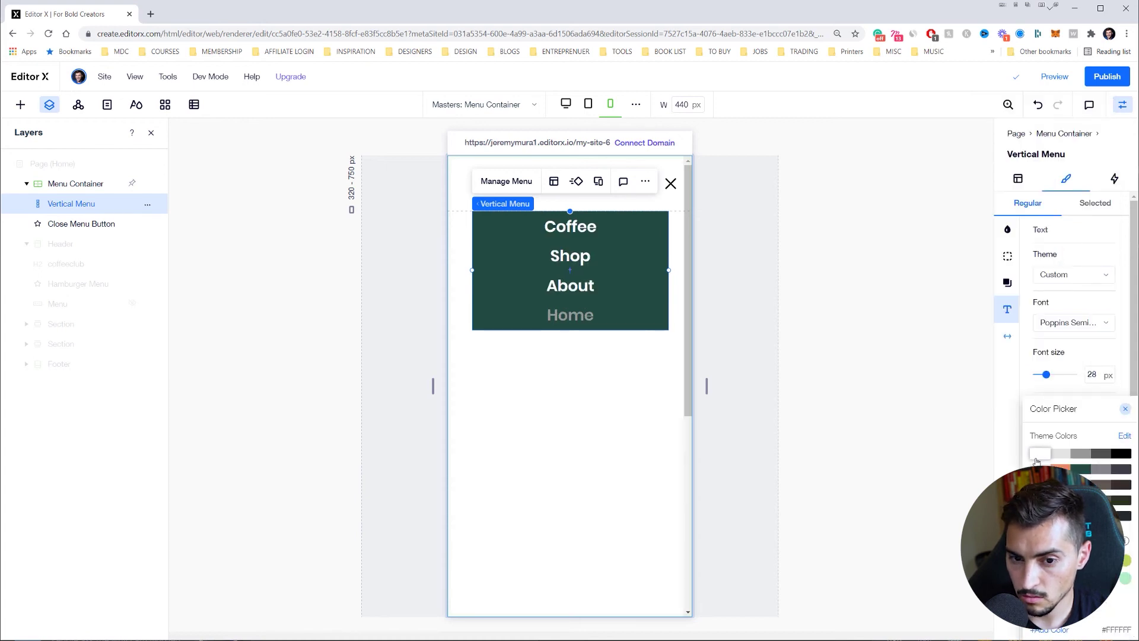
click(1126, 410)
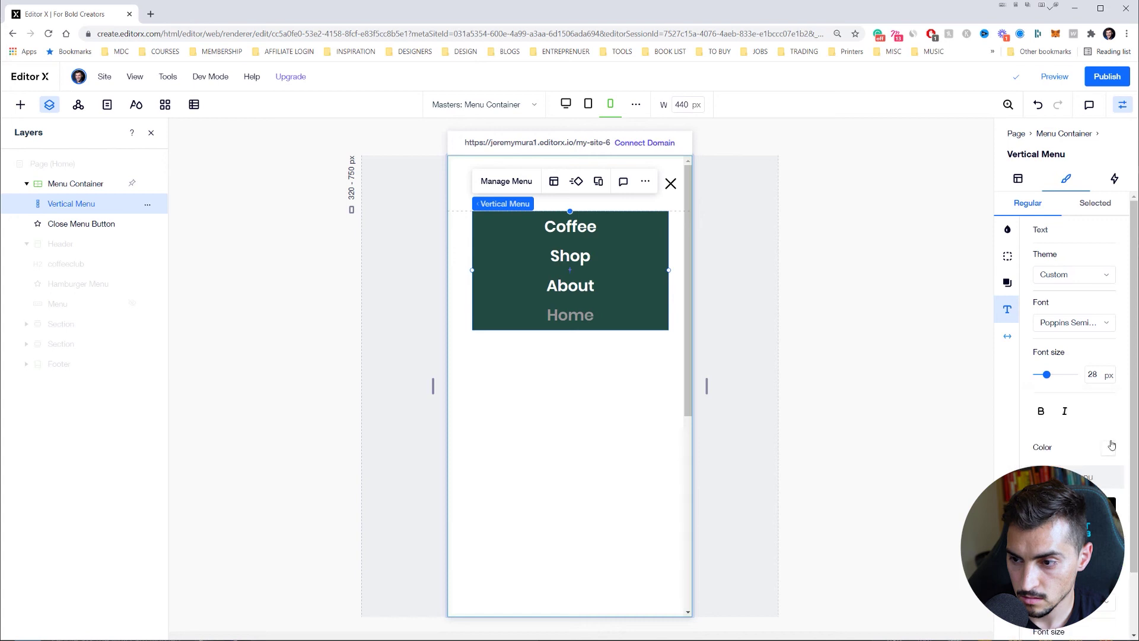
Step: Make the current-page link orange, stretch the menu to full width and return to Home
click(1096, 203)
click(1107, 258)
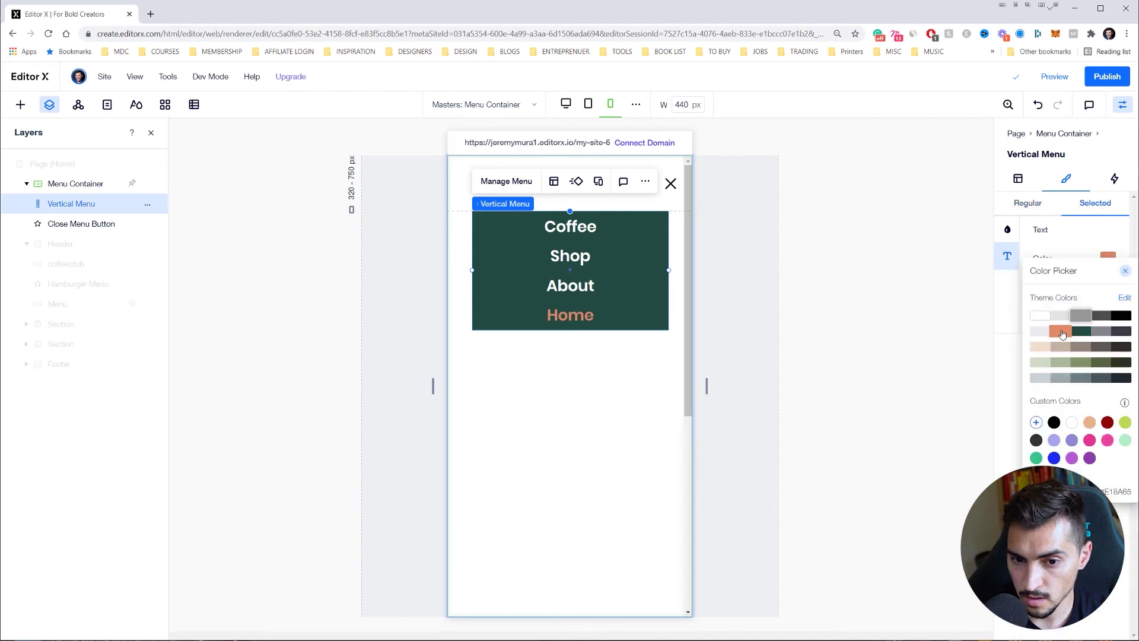
click(1125, 271)
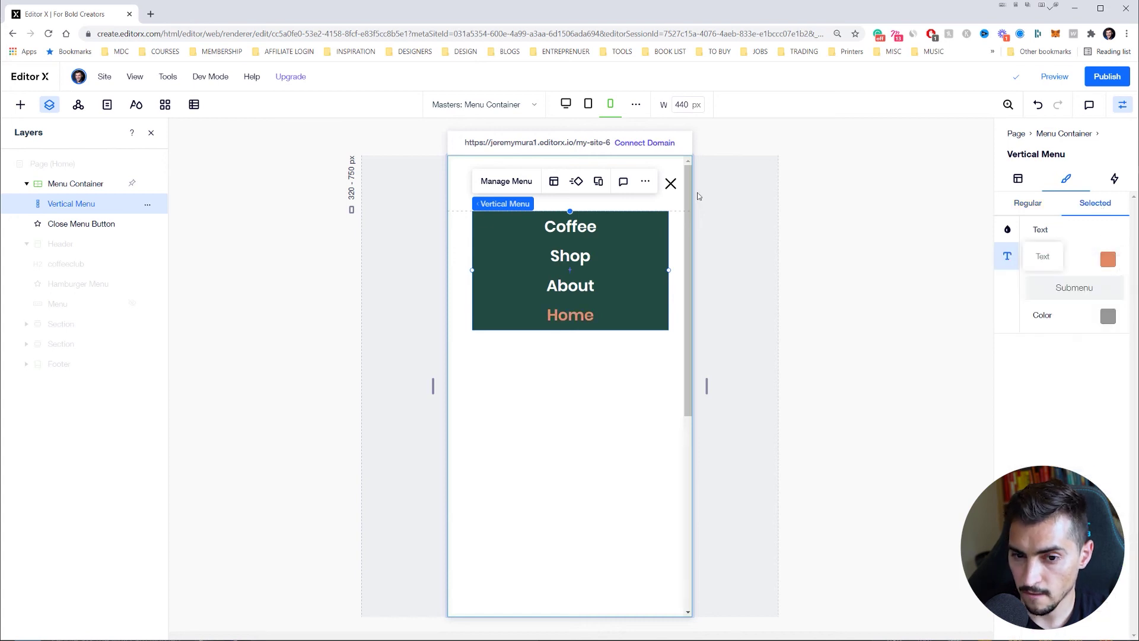
drag(674, 269, 685, 269)
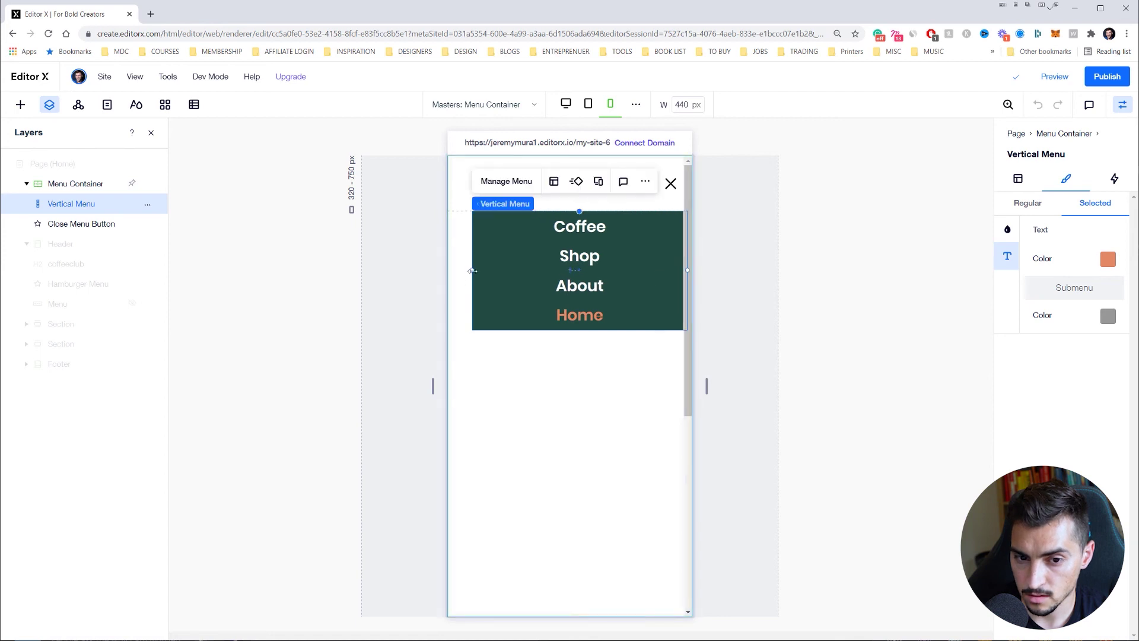
drag(472, 270, 449, 272)
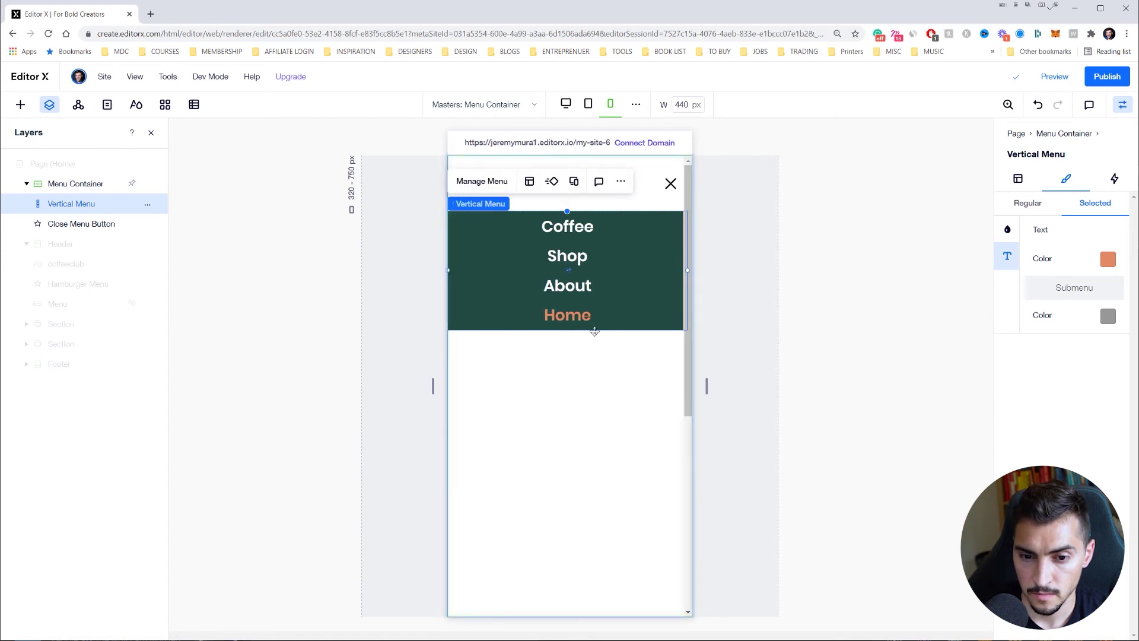
click(670, 183)
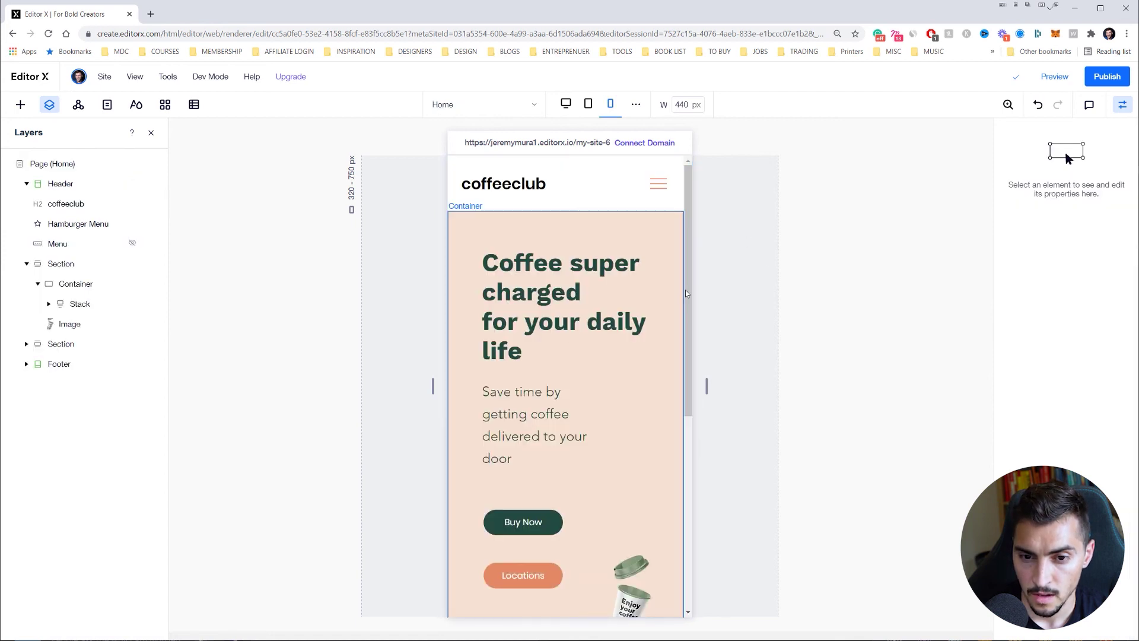
Step: Preview the mobile site, open the menu to visit Coffee, then return to Home
click(1056, 77)
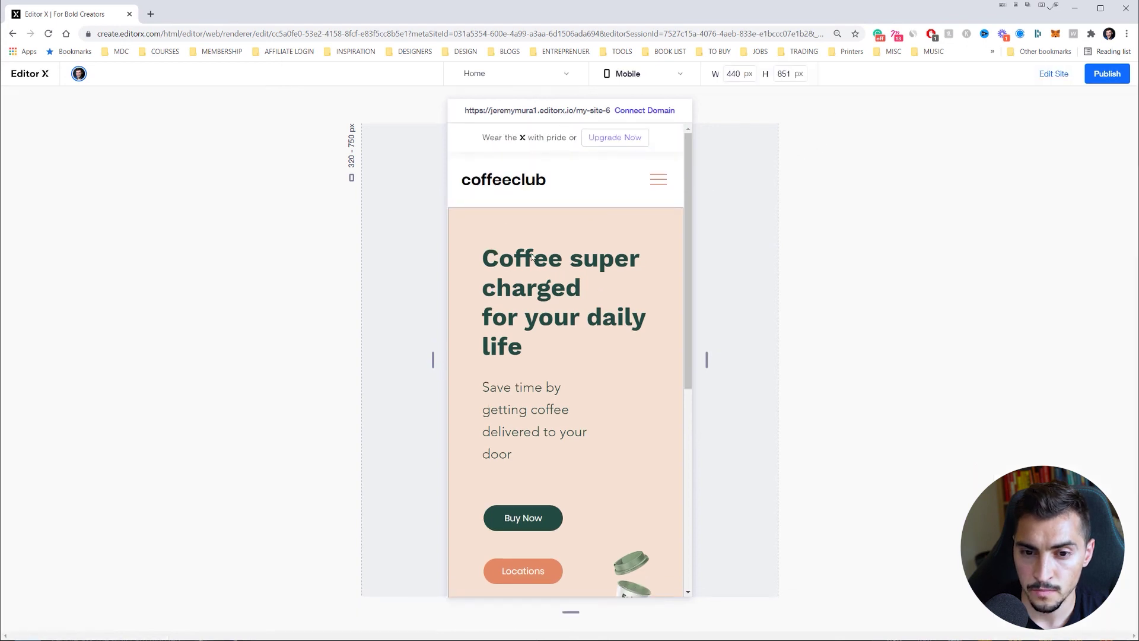
scroll(532, 257, down, 3)
scroll(650, 212, up, 3)
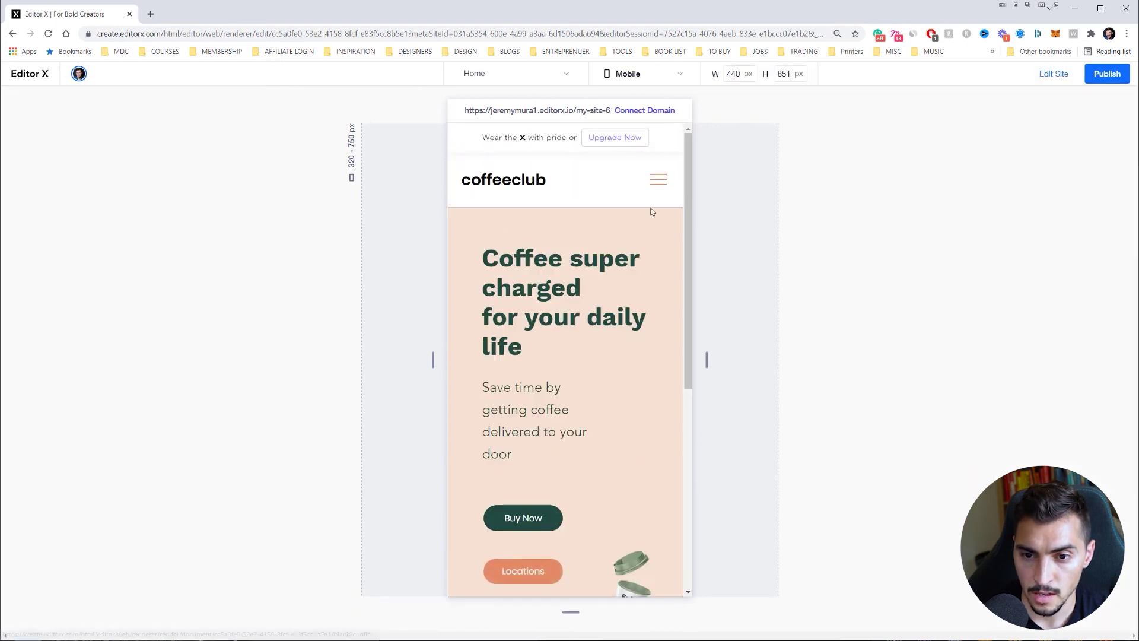
click(658, 180)
click(572, 229)
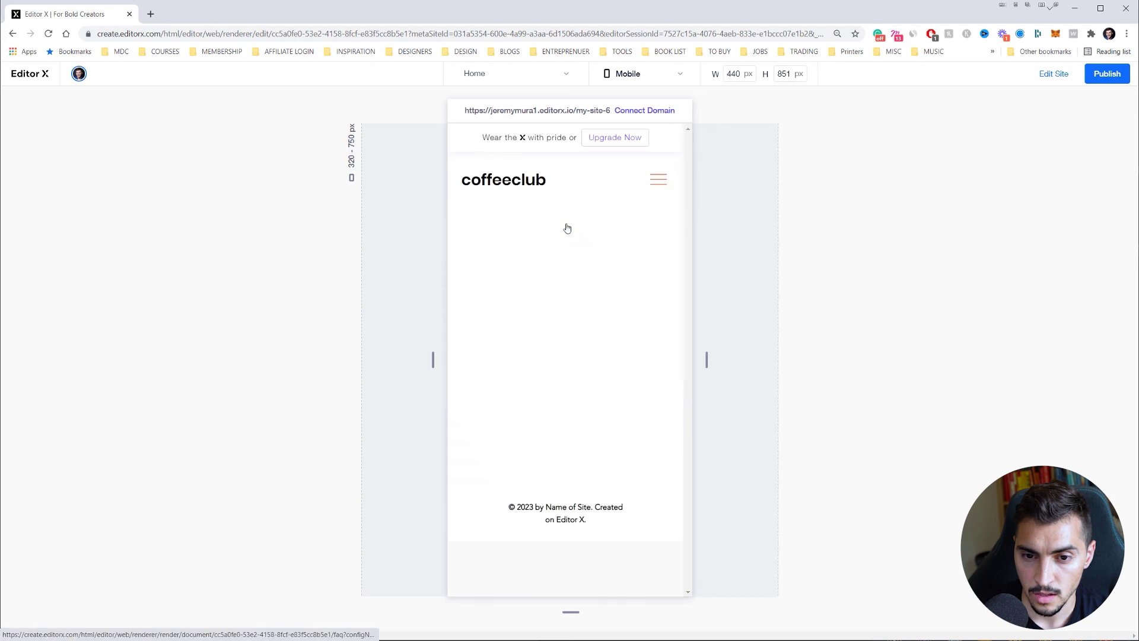
click(656, 185)
click(567, 310)
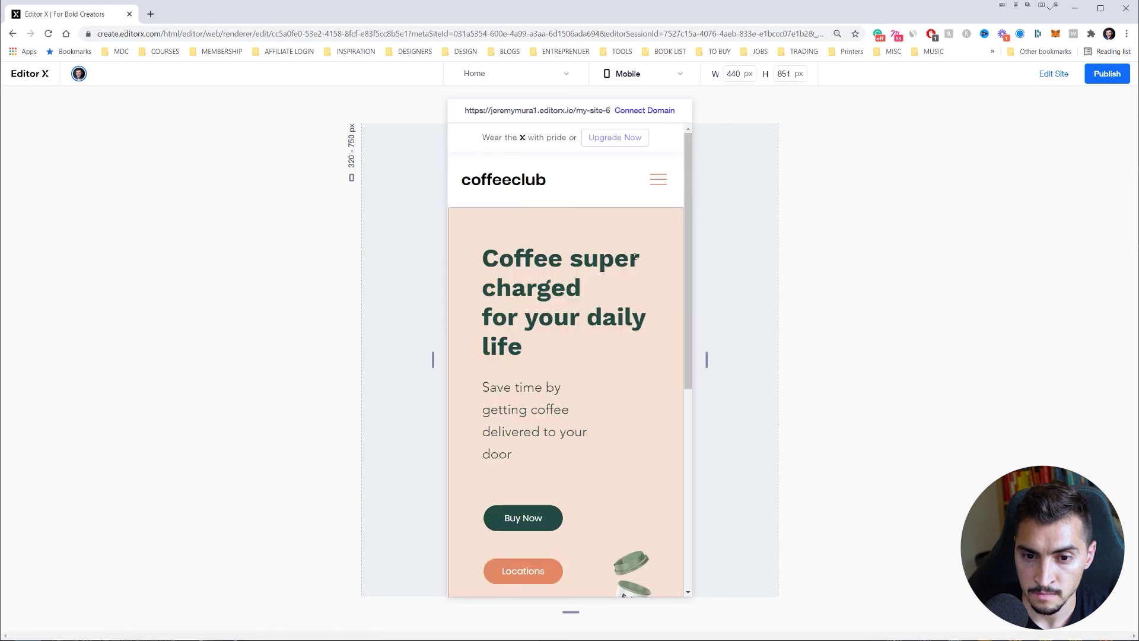
scroll(636, 252, down, 5)
scroll(669, 362, up, 3)
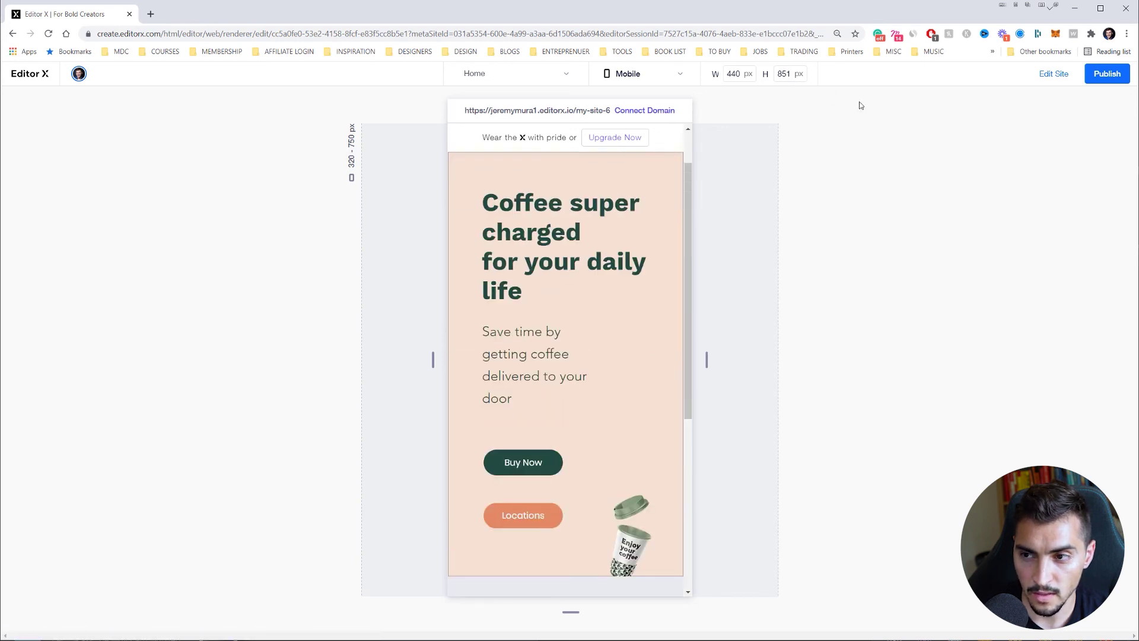
Step: Select the coffee cup image under the hero container in Layers and try stretching it to fill
click(1054, 76)
click(639, 539)
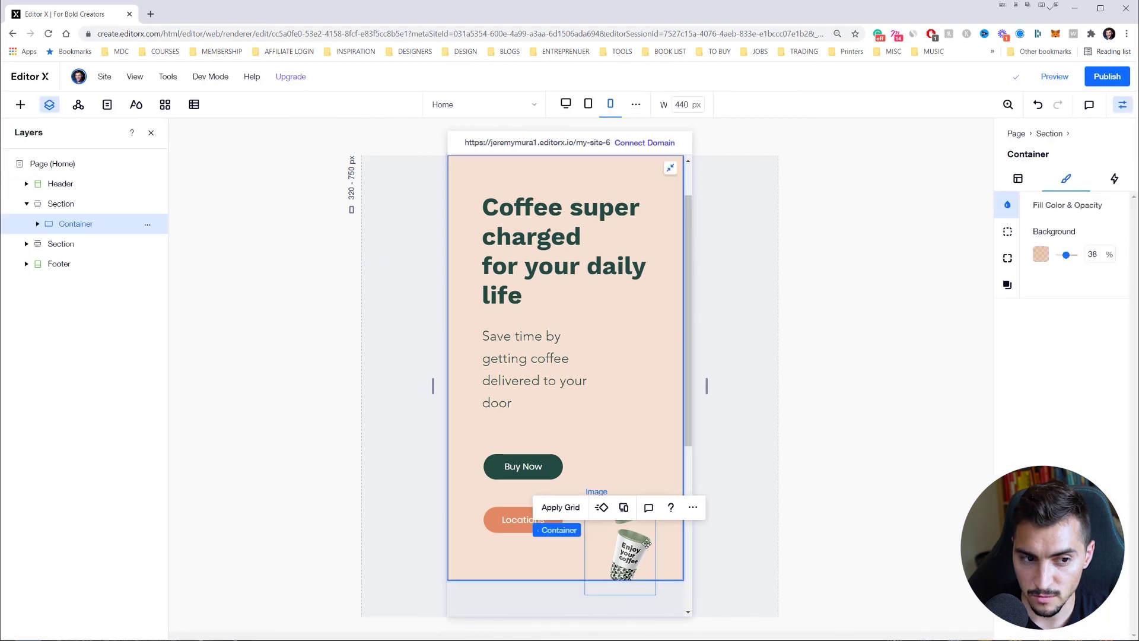
click(37, 223)
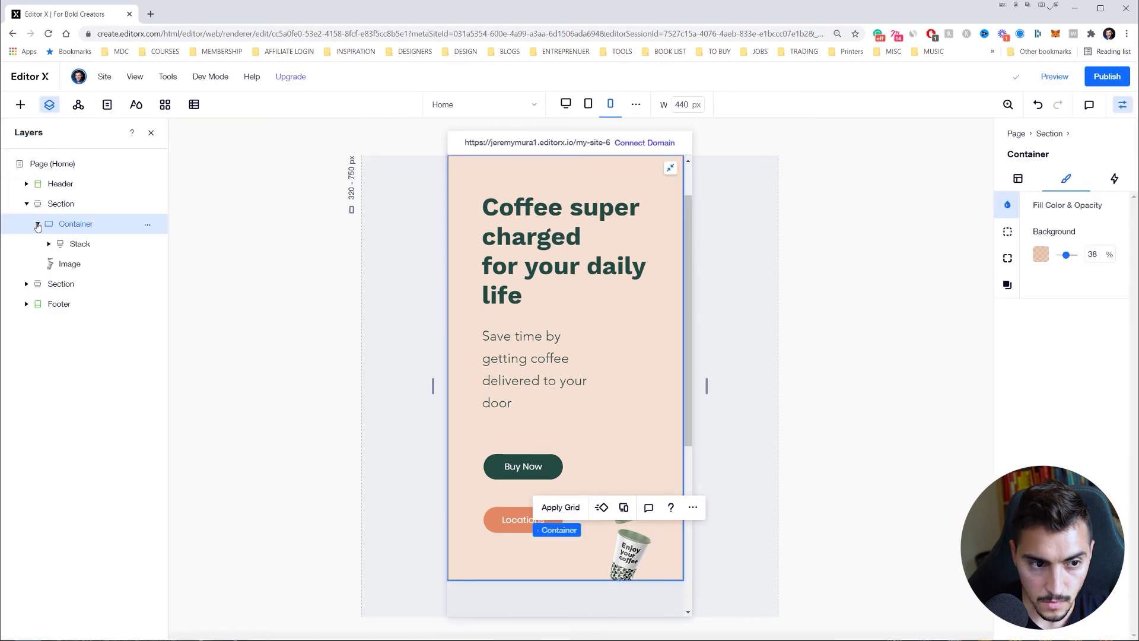
click(69, 263)
scroll(549, 468, down, 2)
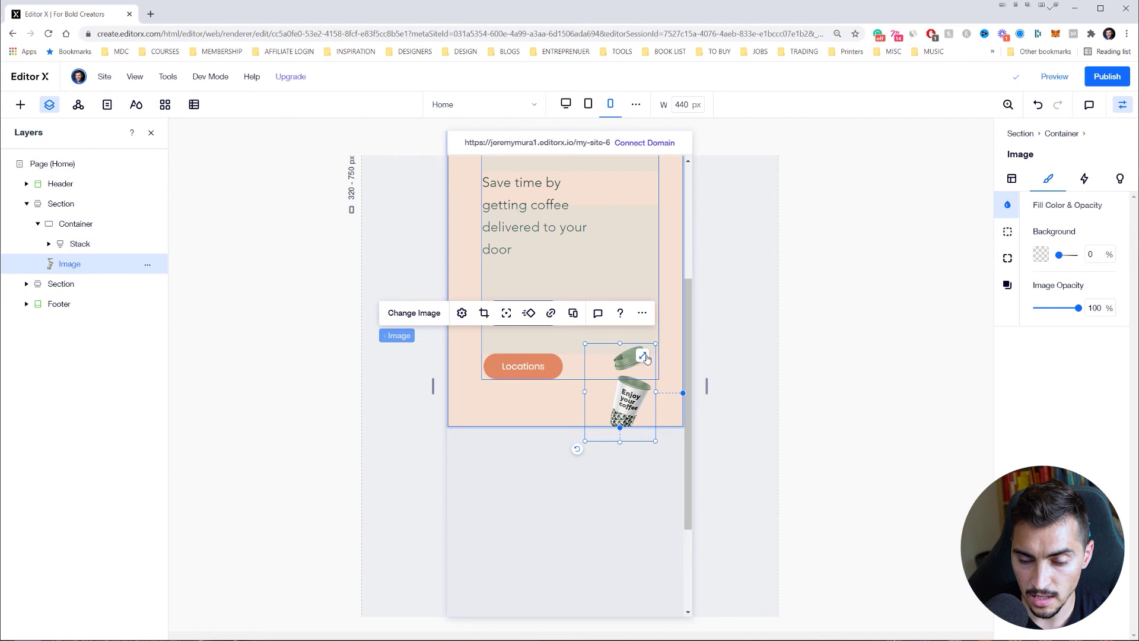
click(642, 357)
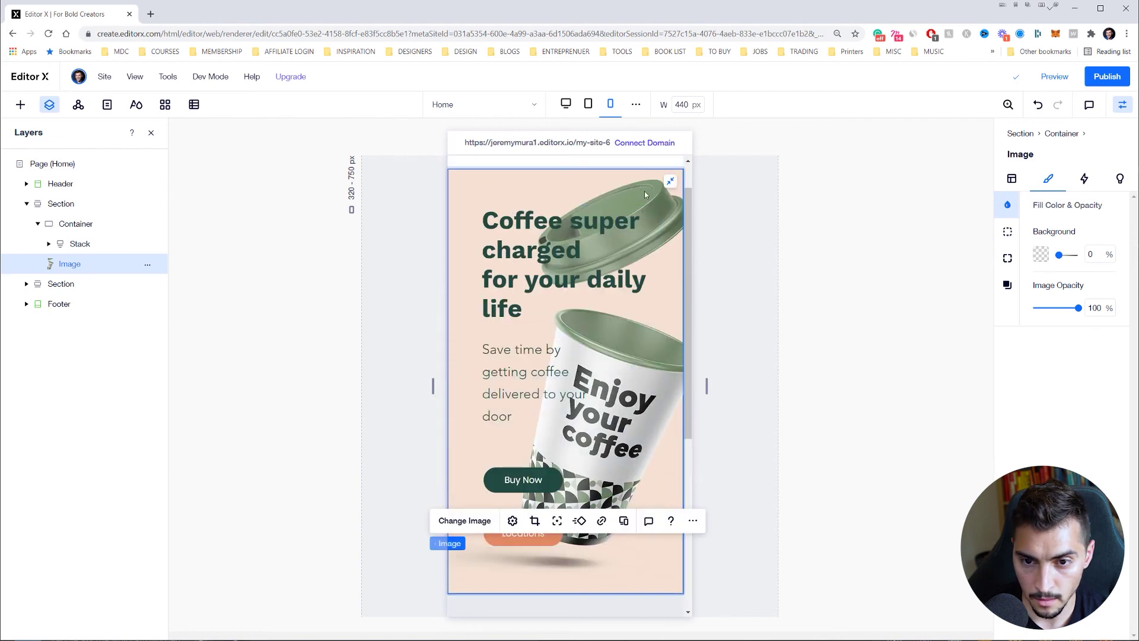
click(670, 183)
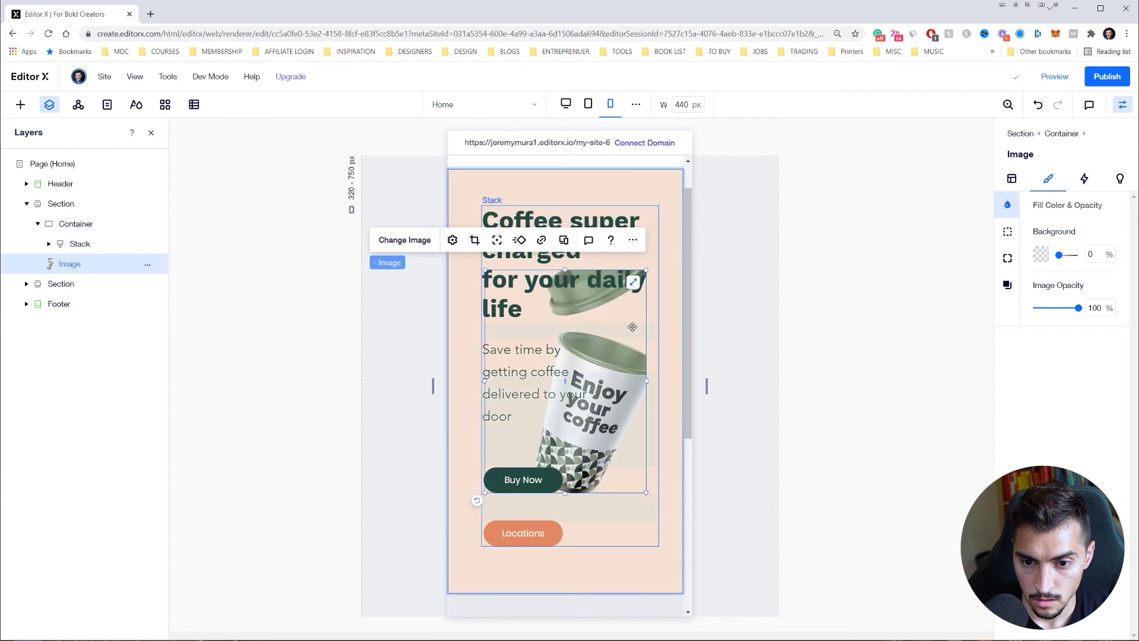
Step: Enlarge the coffee cup by its corner toward the lower right, partly behind text and buttons
click(651, 385)
click(622, 373)
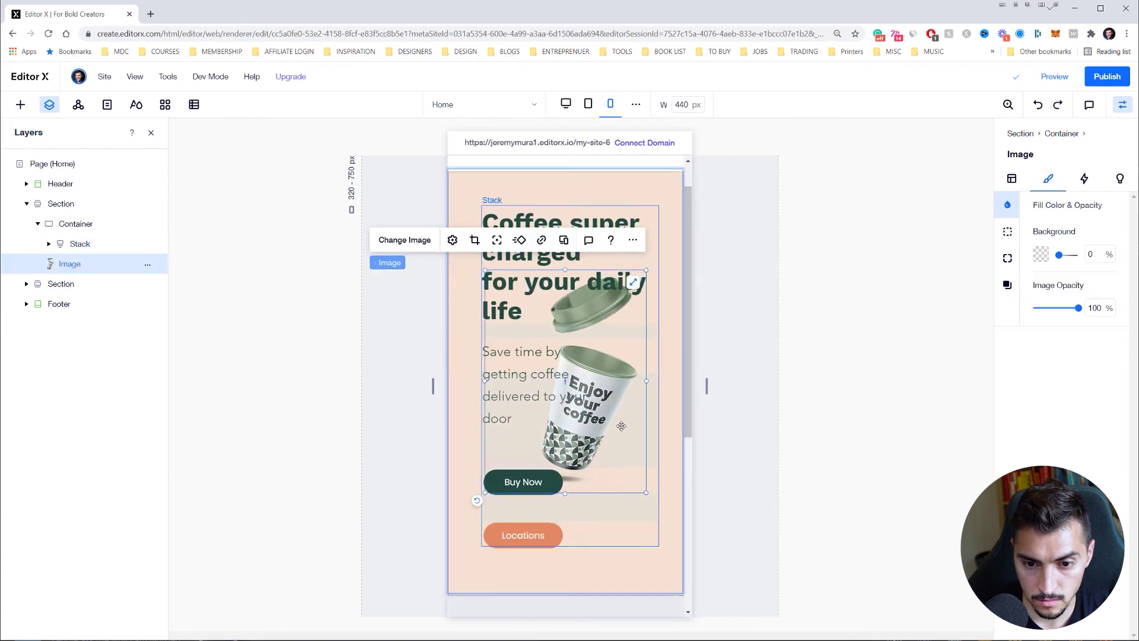
mouse_move(636, 267)
mouse_down()
mouse_move(646, 283)
mouse_move(702, 245)
mouse_up()
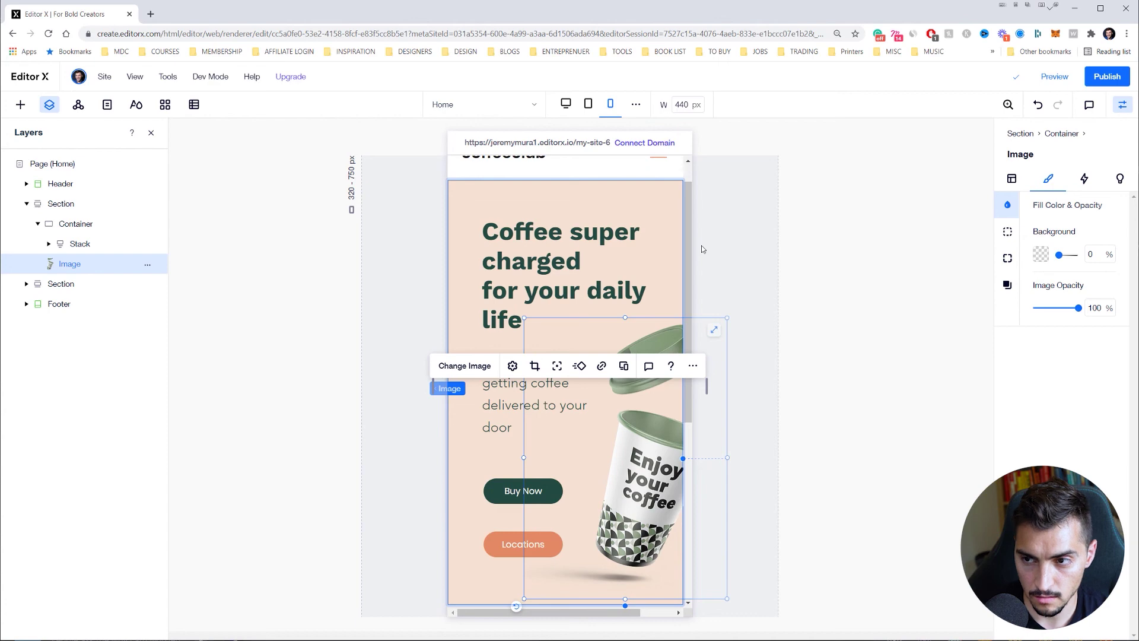
click(701, 248)
click(566, 105)
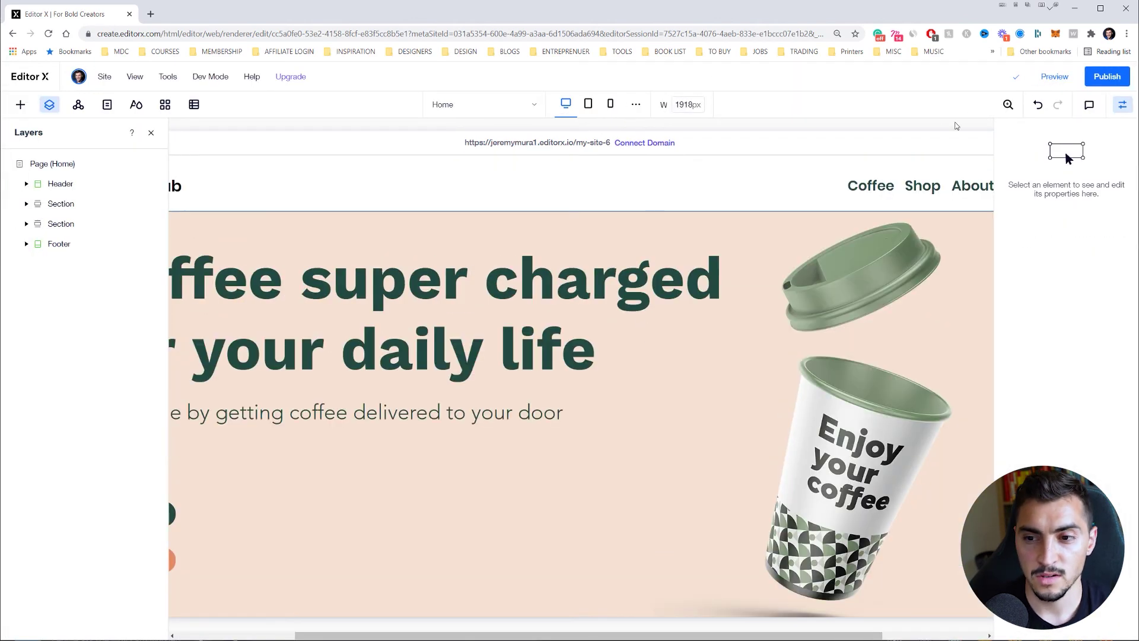
Step: Zoom out on the desktop layout so the whole hero with header, buttons and cup is visible
click(1006, 107)
click(933, 139)
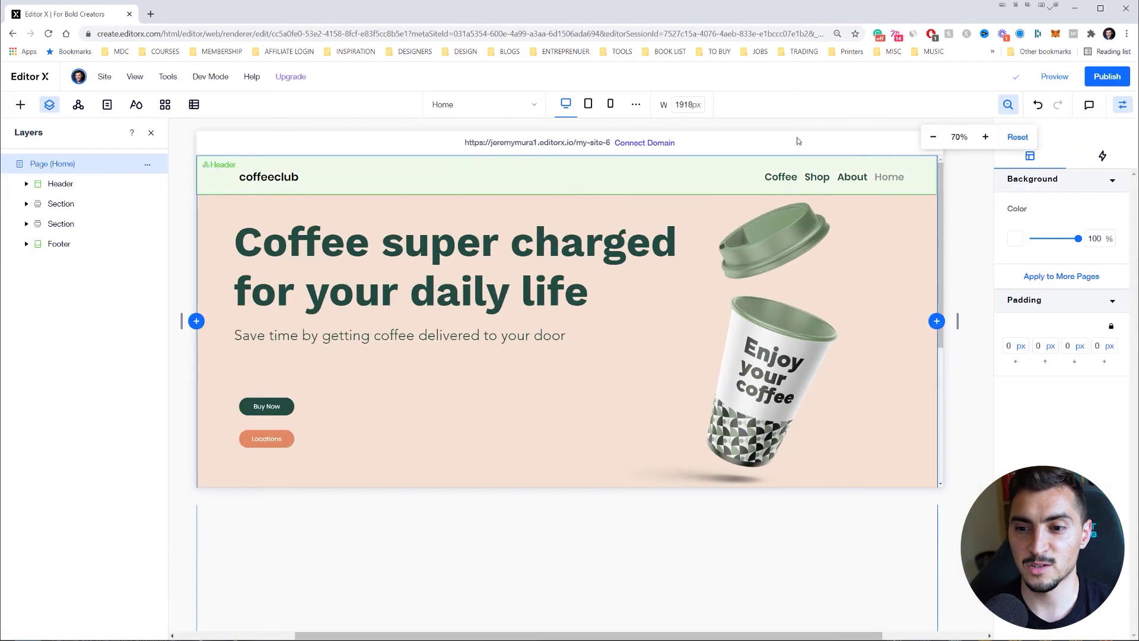